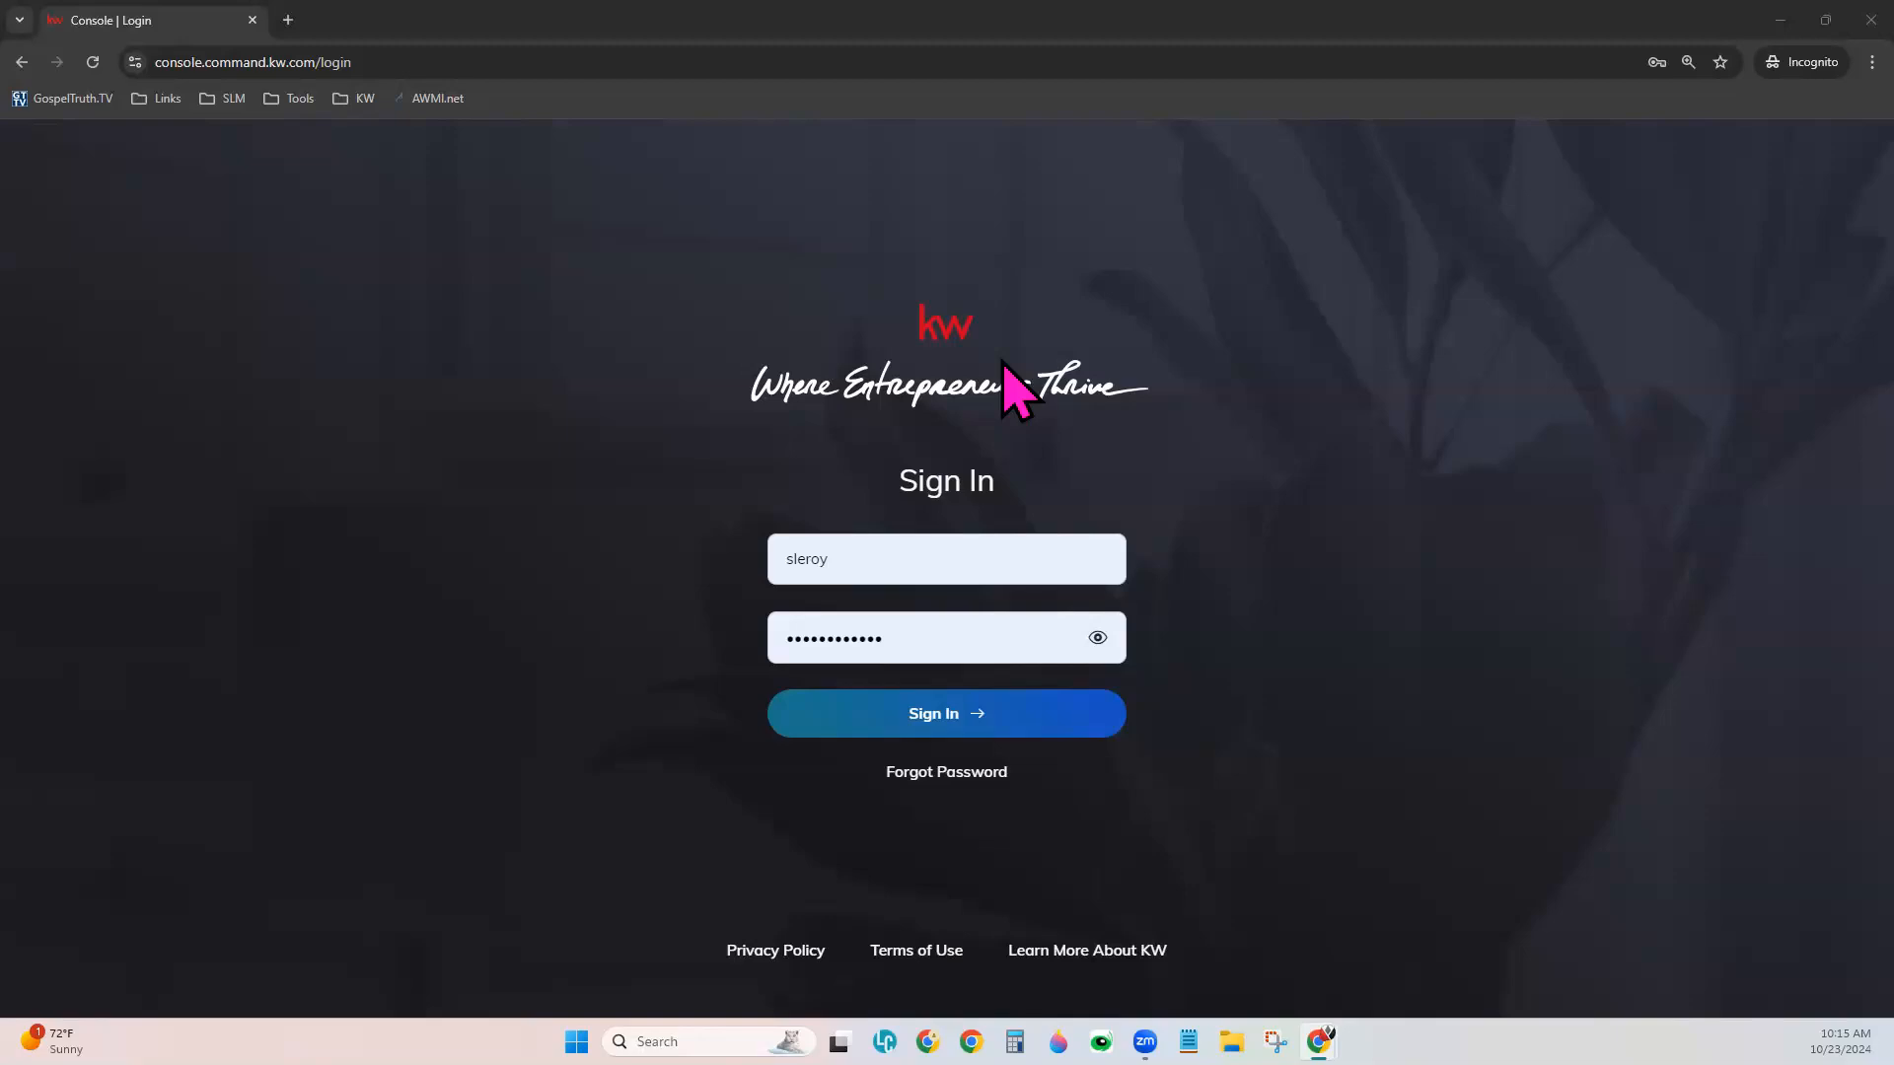
Sign in with the prefilled credentials and open the filter settings of the contacts list.
{"action": "left_click", "coordinate": [960, 717]}
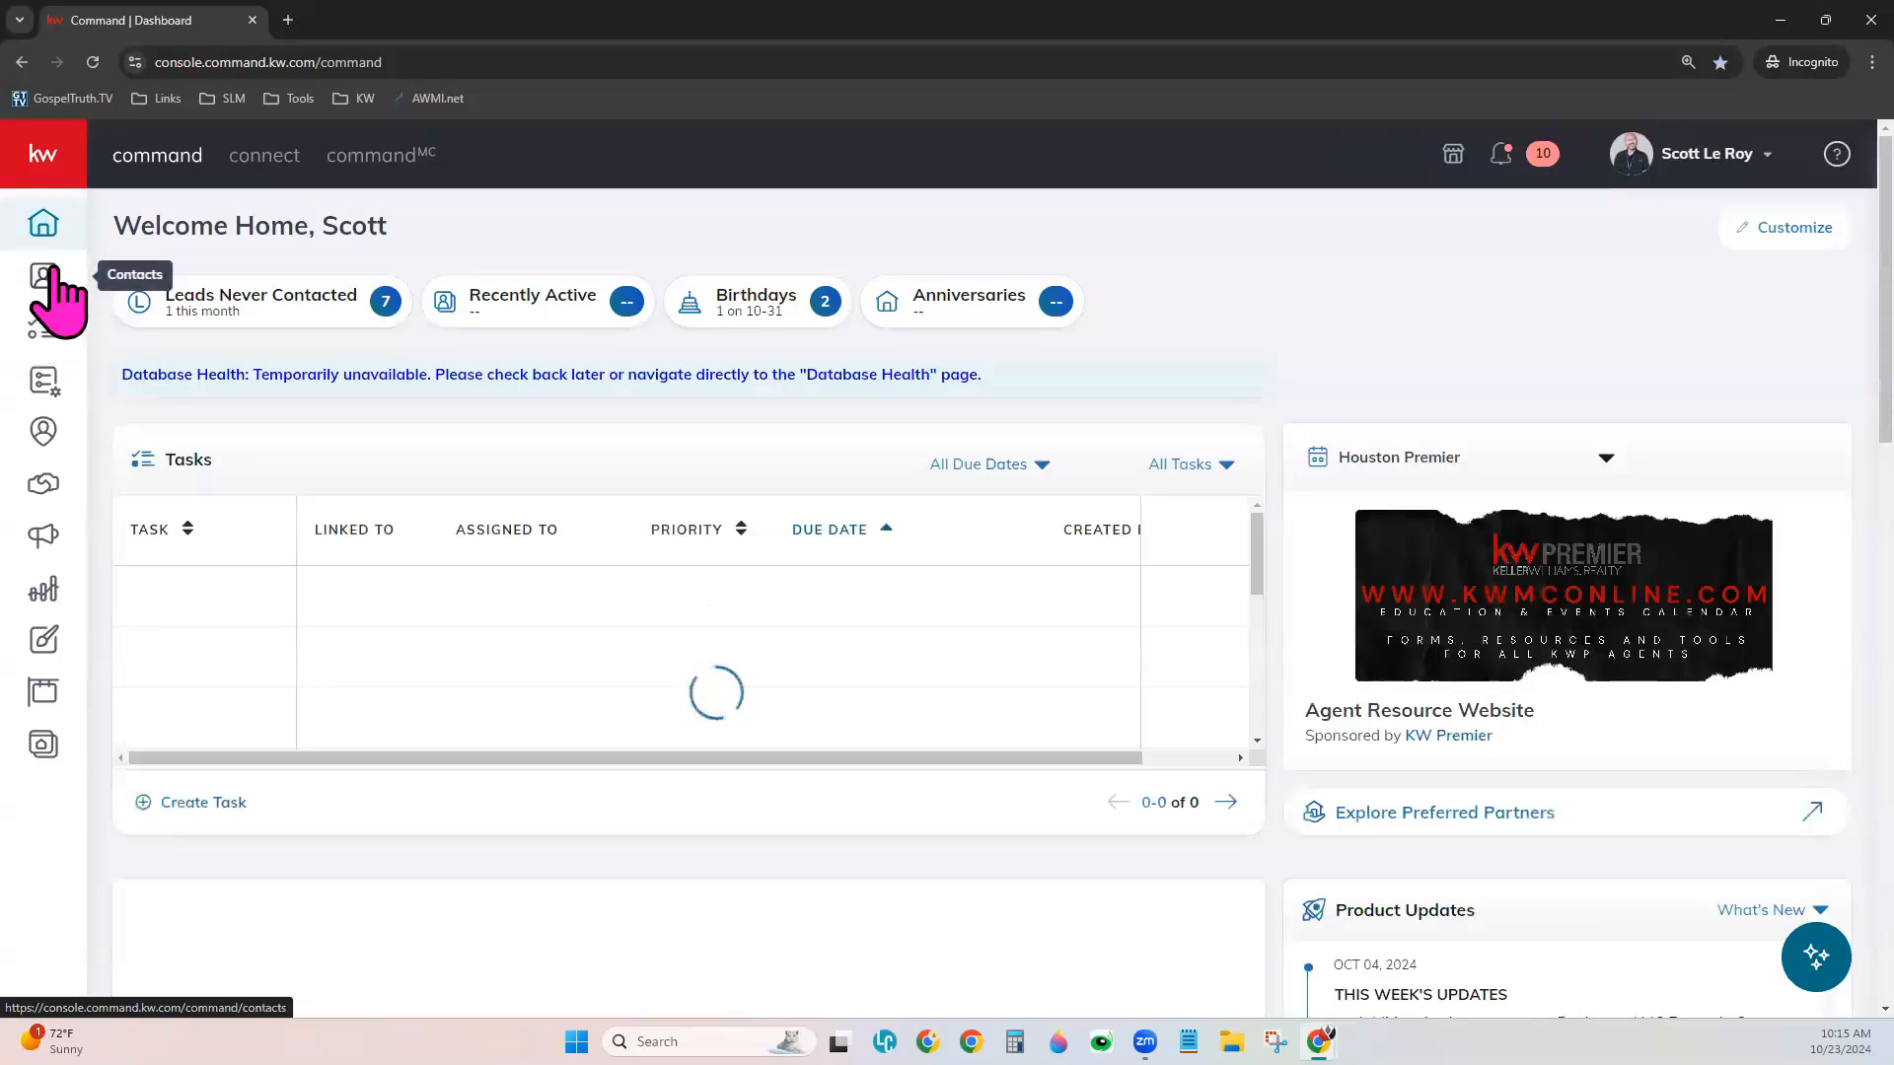
{"action": "left_click", "coordinate": [49, 288]}
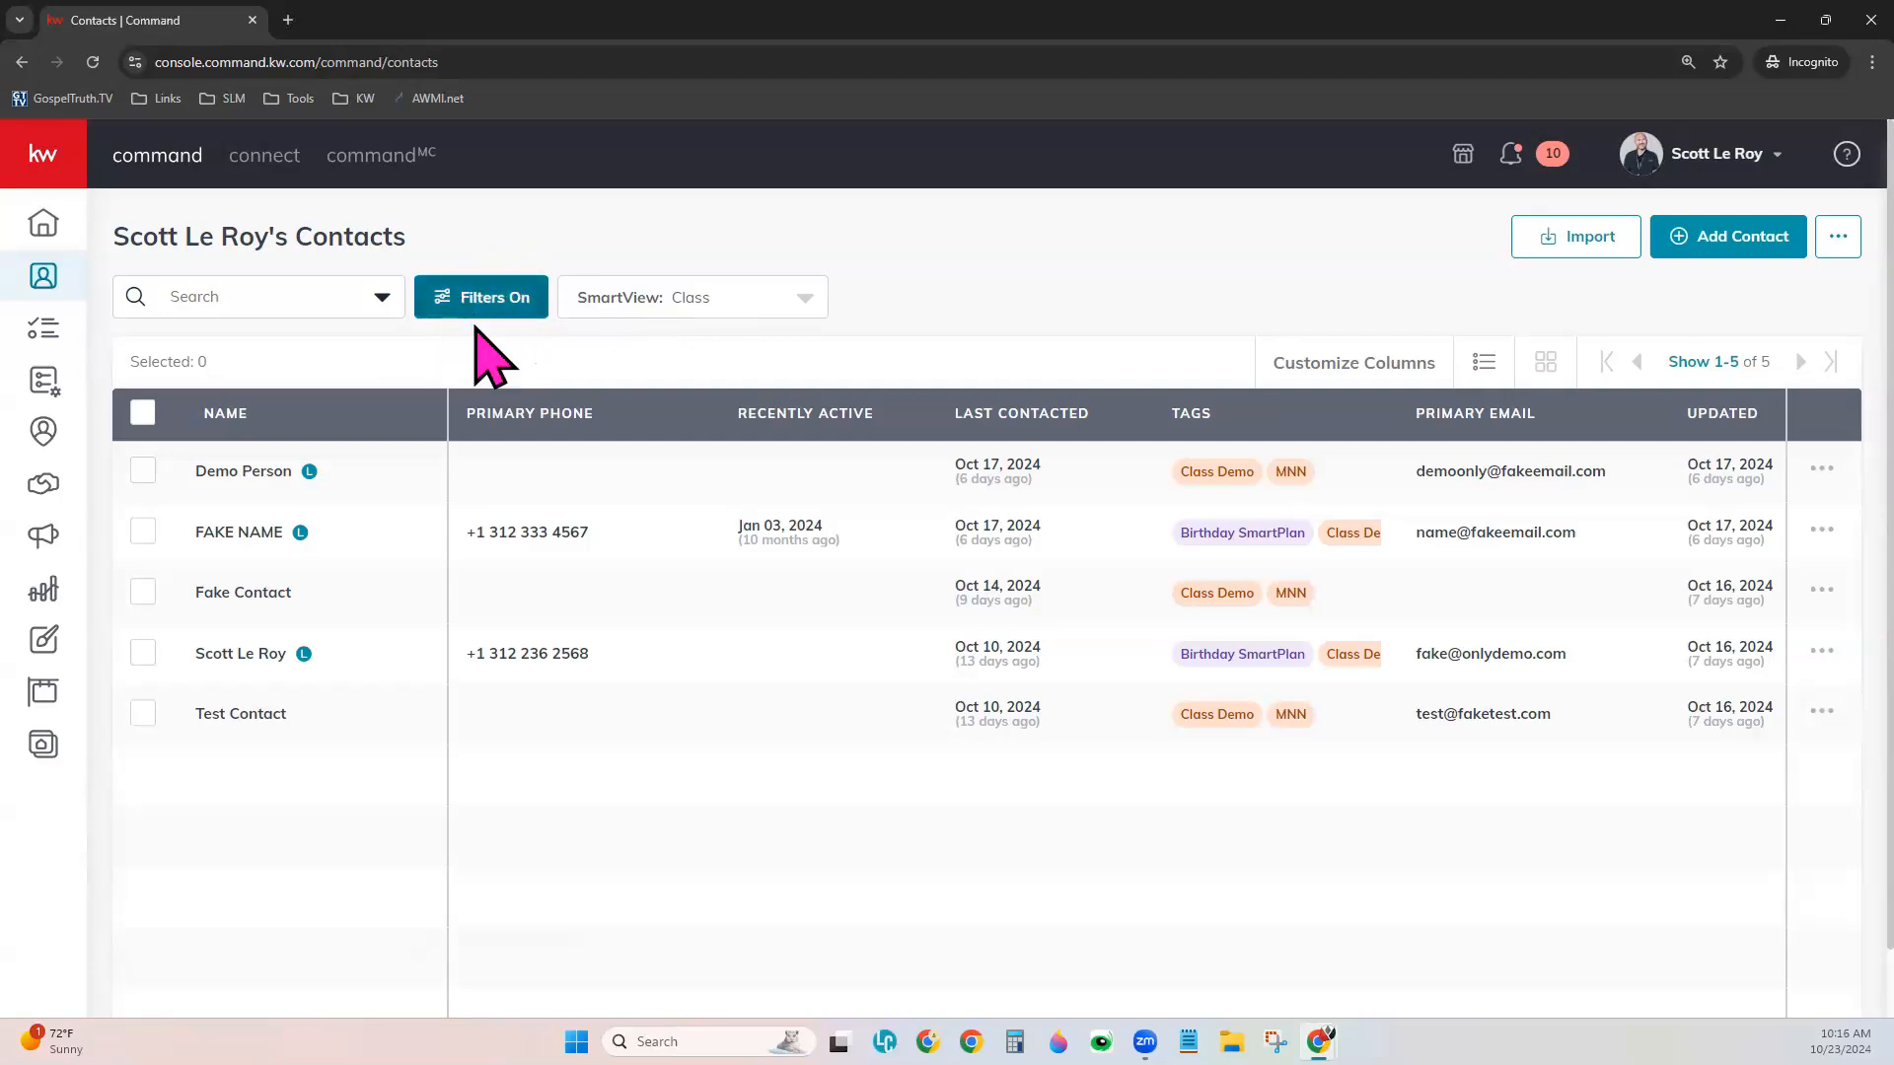
{"action": "left_click", "coordinate": [488, 296]}
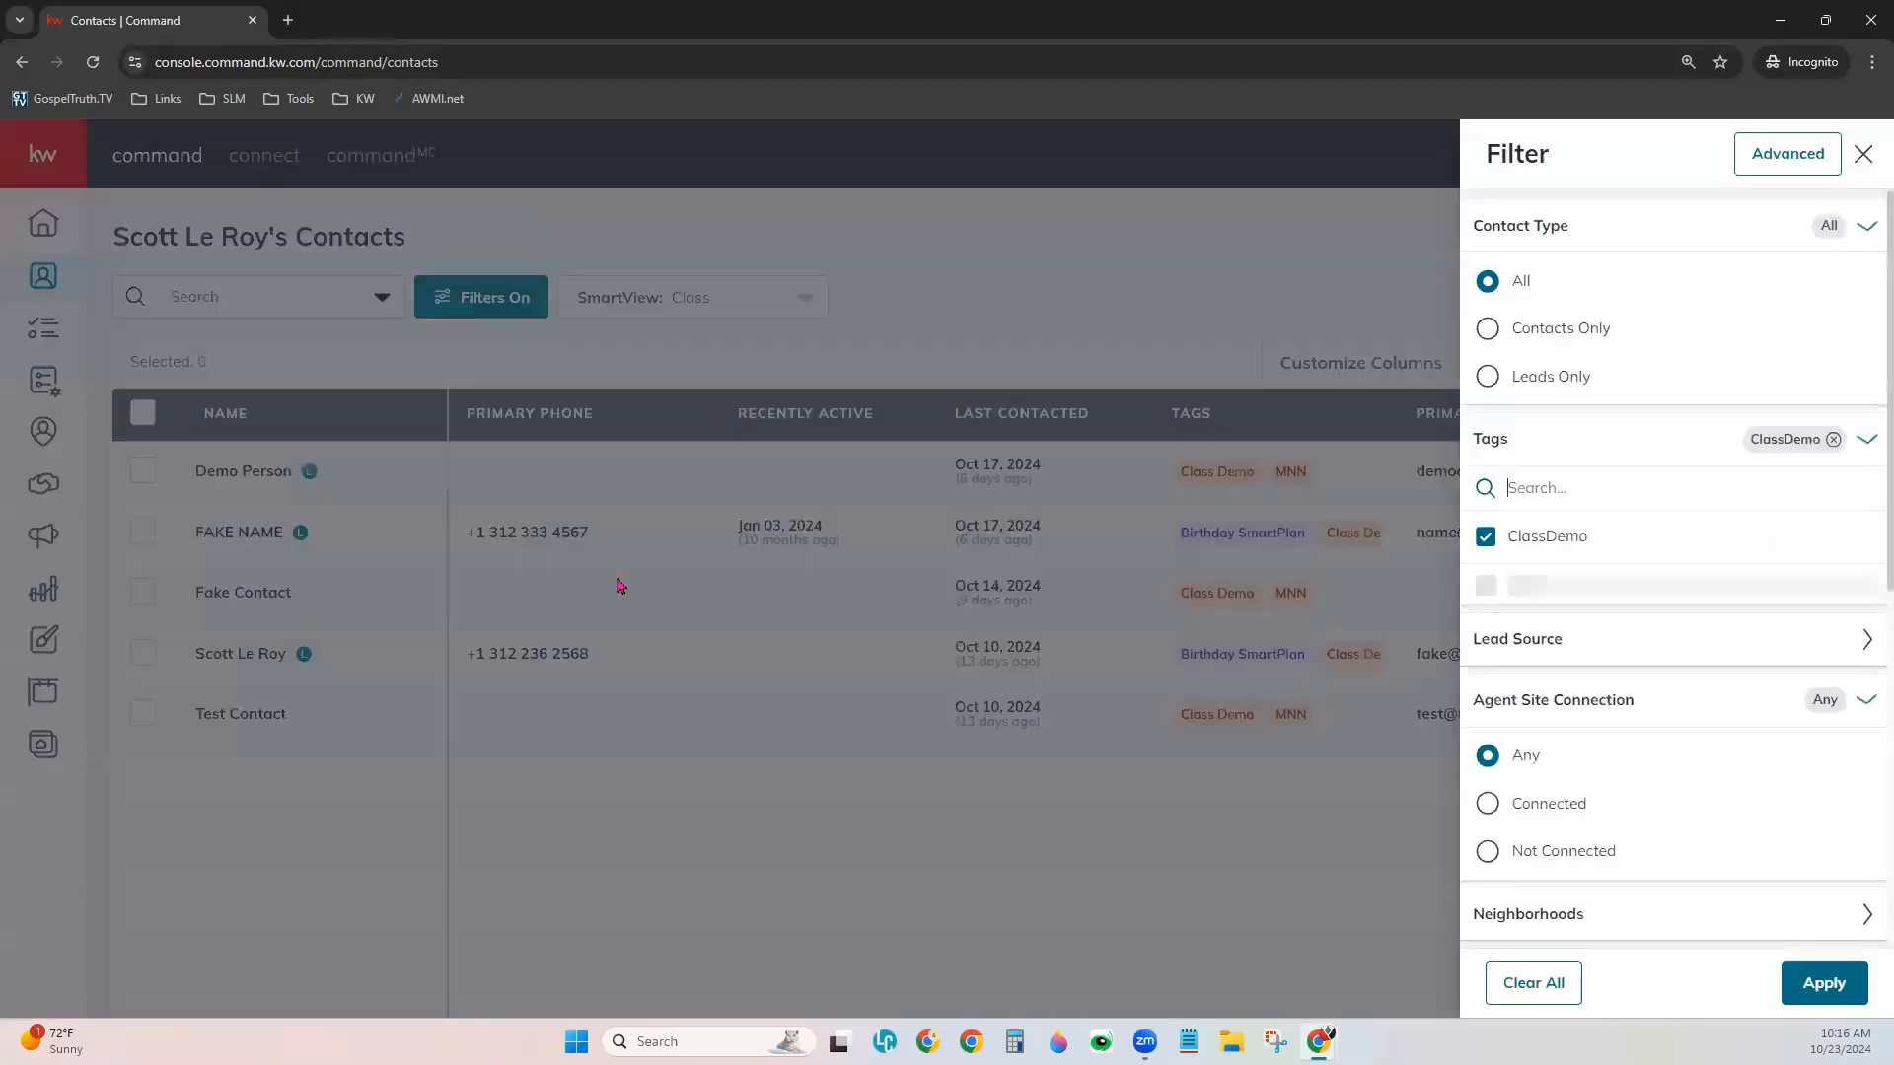
Collapse the Contact Type, Tags and Agent Site Connection sections and review the available filter categories.
{"action": "left_click", "coordinate": [1819, 226]}
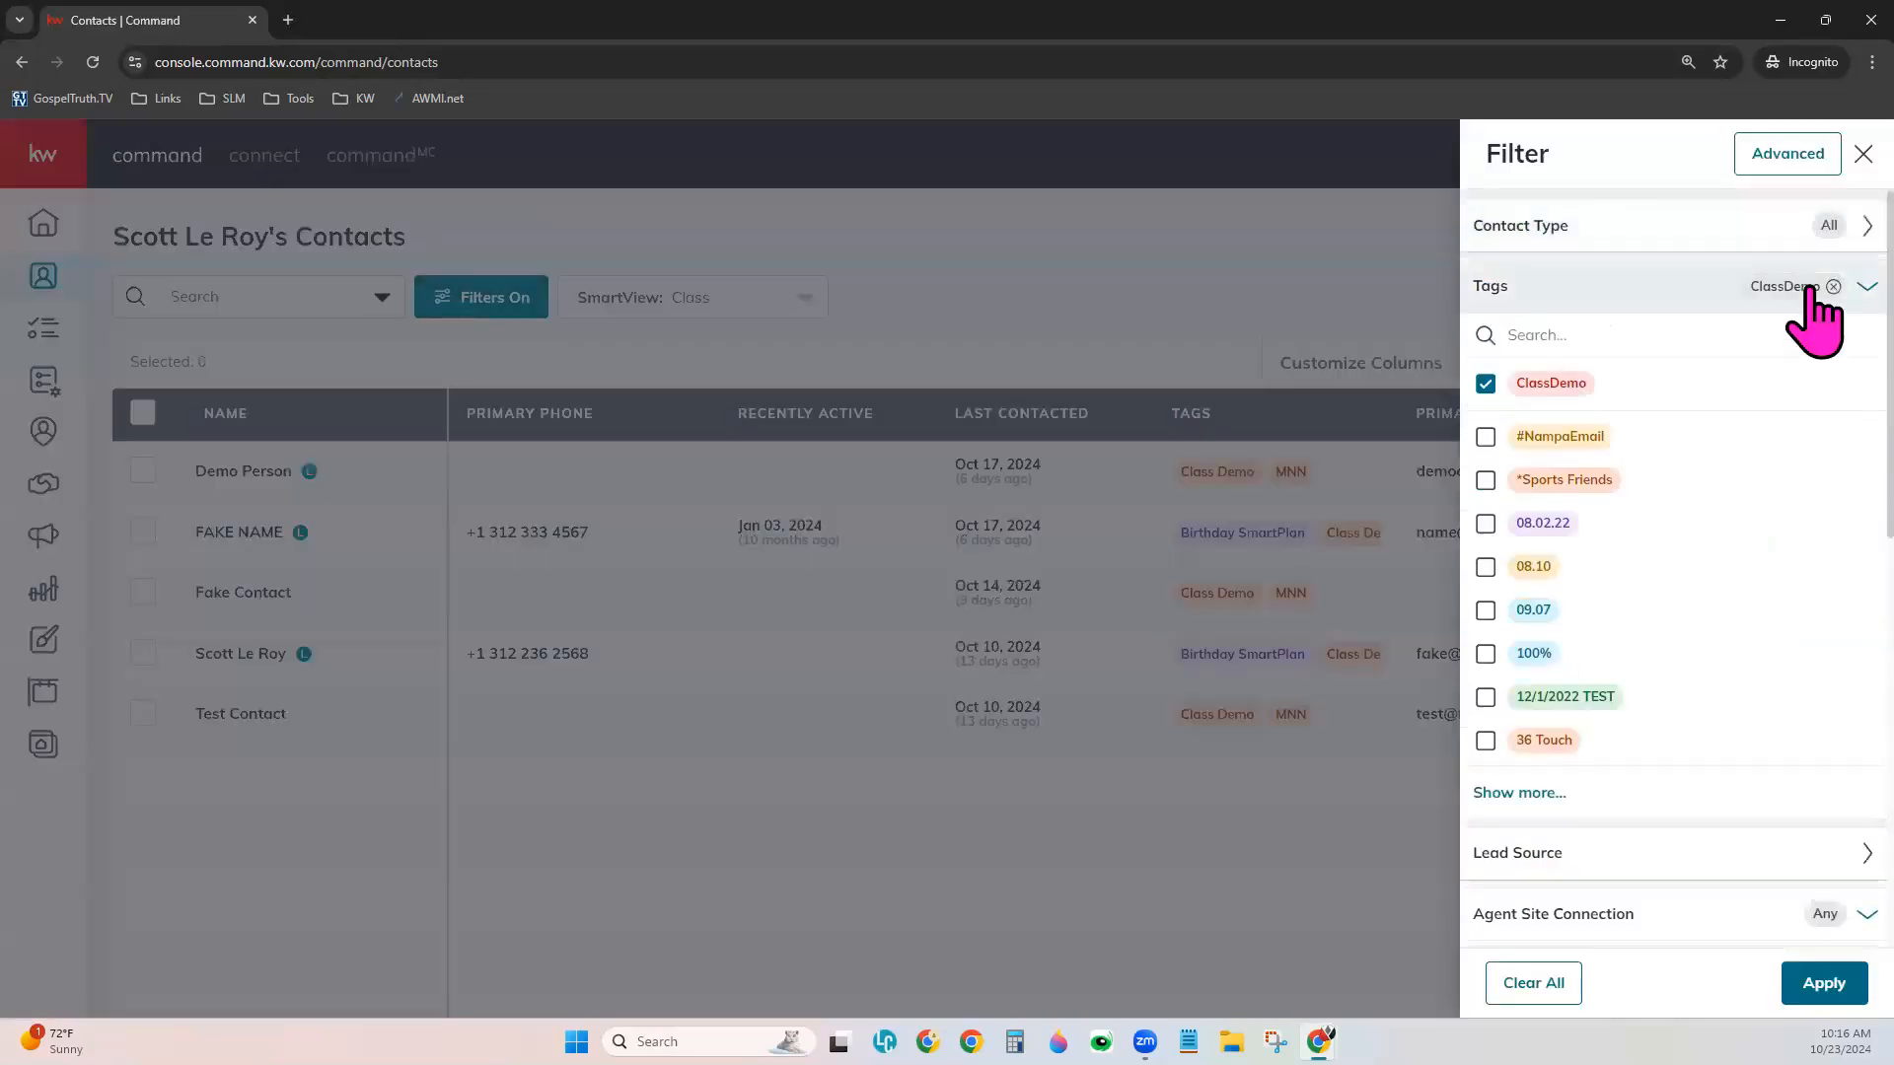
{"action": "left_click", "coordinate": [1859, 286]}
{"action": "left_click", "coordinate": [1864, 408]}
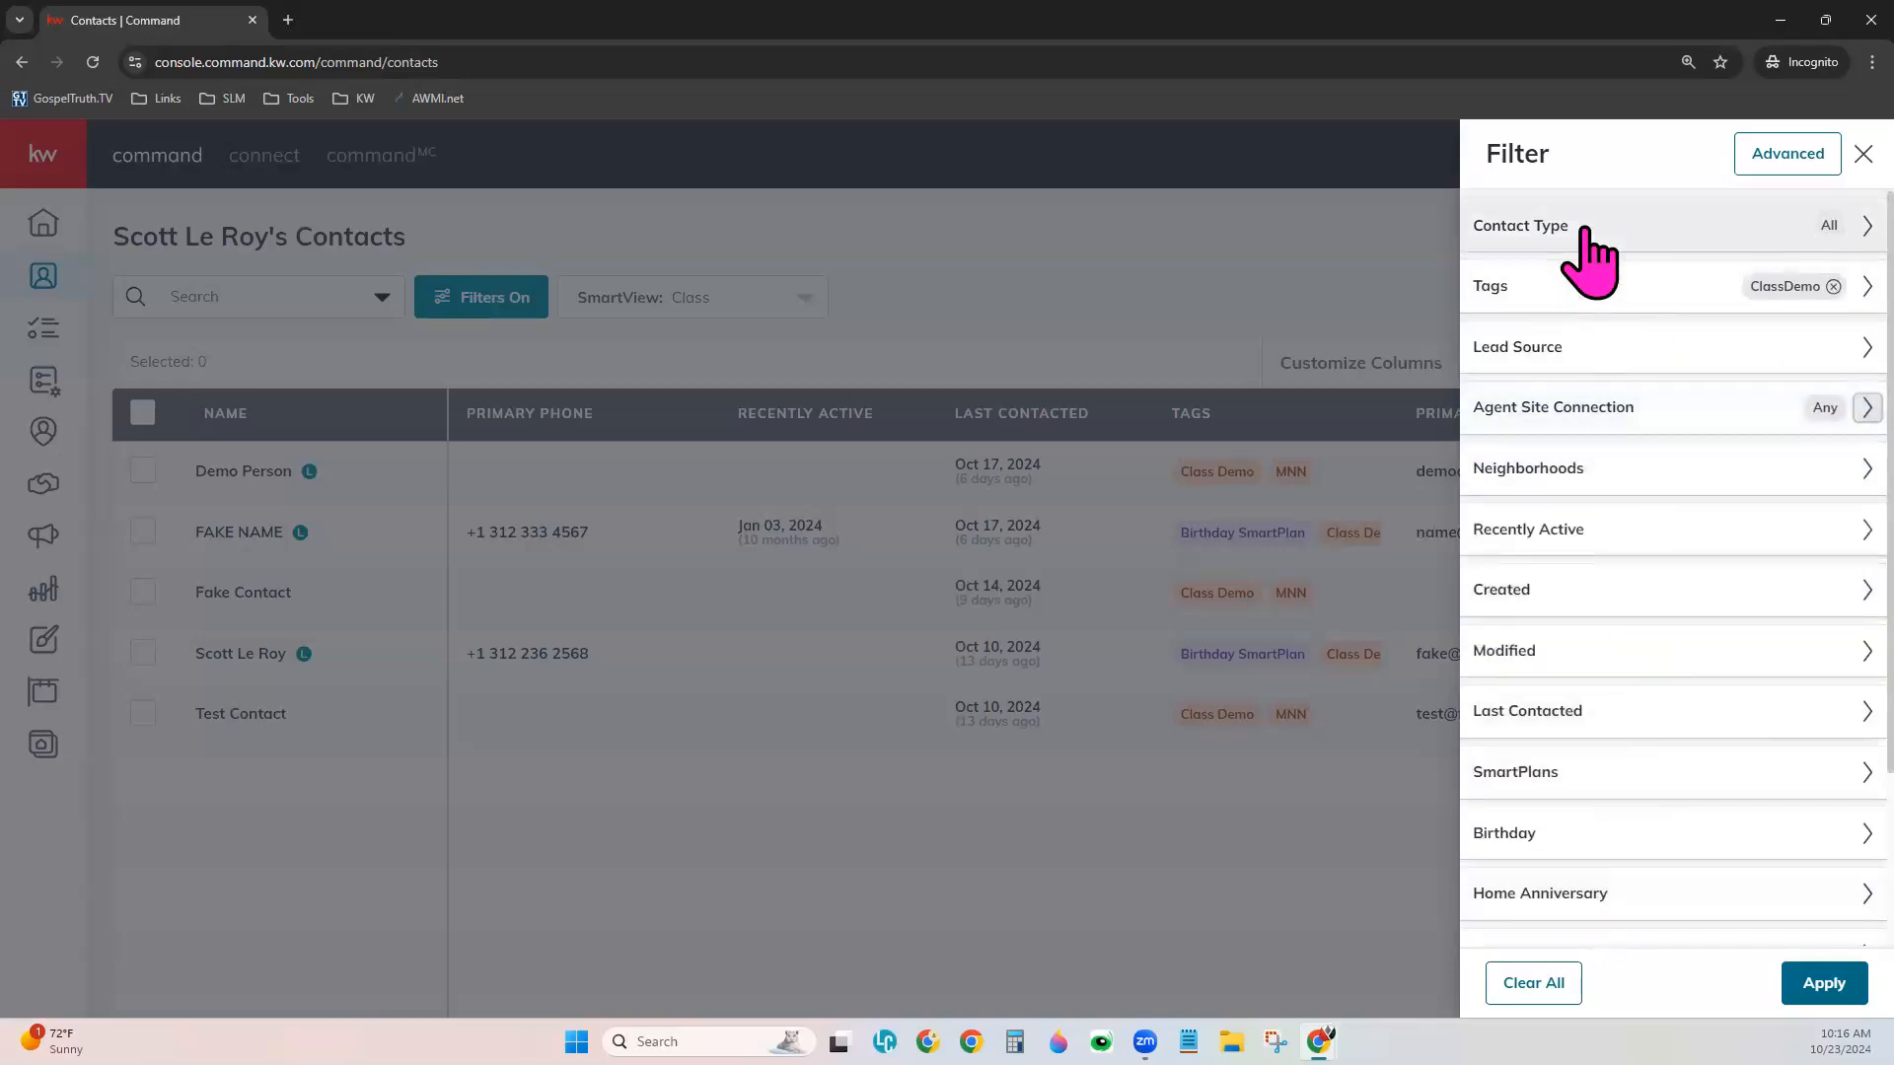
{"action": "scroll", "coordinate": [1682, 749], "scroll_direction": "down", "scroll_amount": 2}
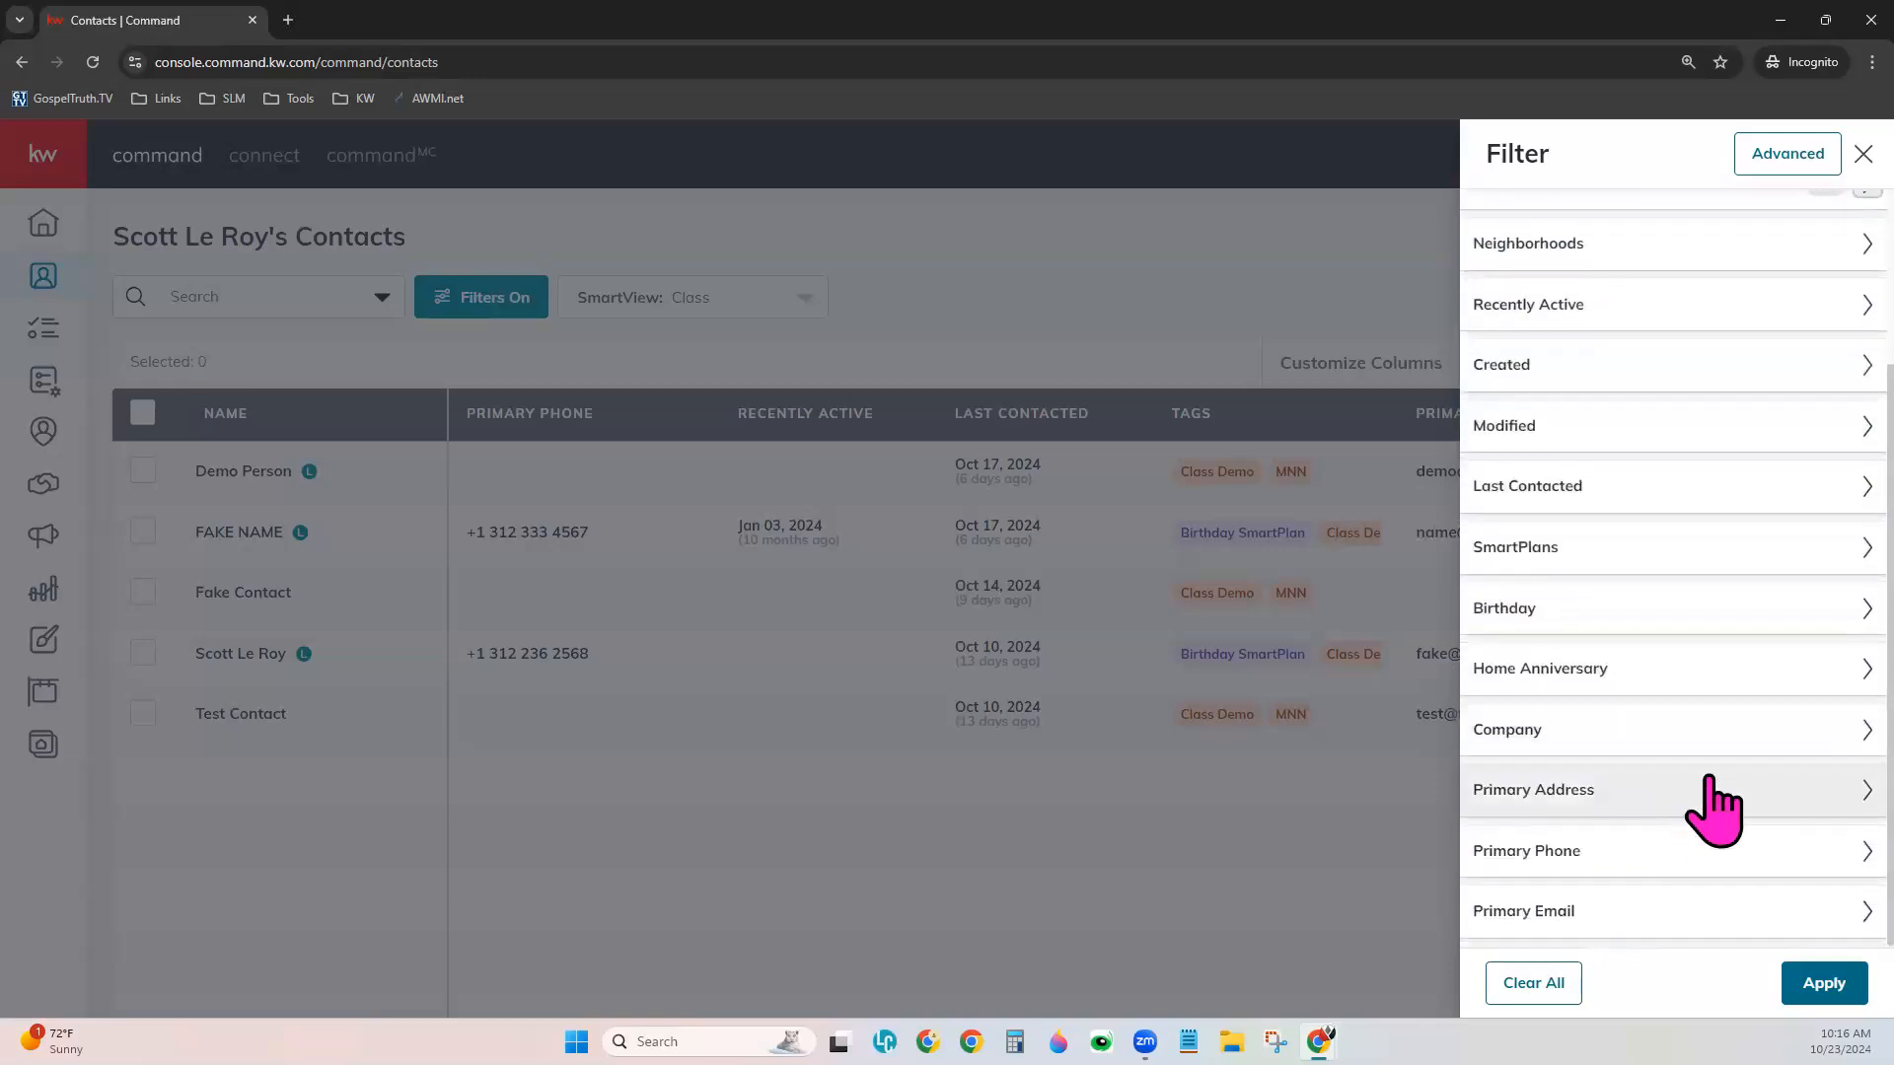
{"action": "scroll", "coordinate": [1707, 784], "scroll_direction": "up", "scroll_amount": 1}
{"action": "scroll", "coordinate": [1710, 779], "scroll_direction": "up", "scroll_amount": 1}
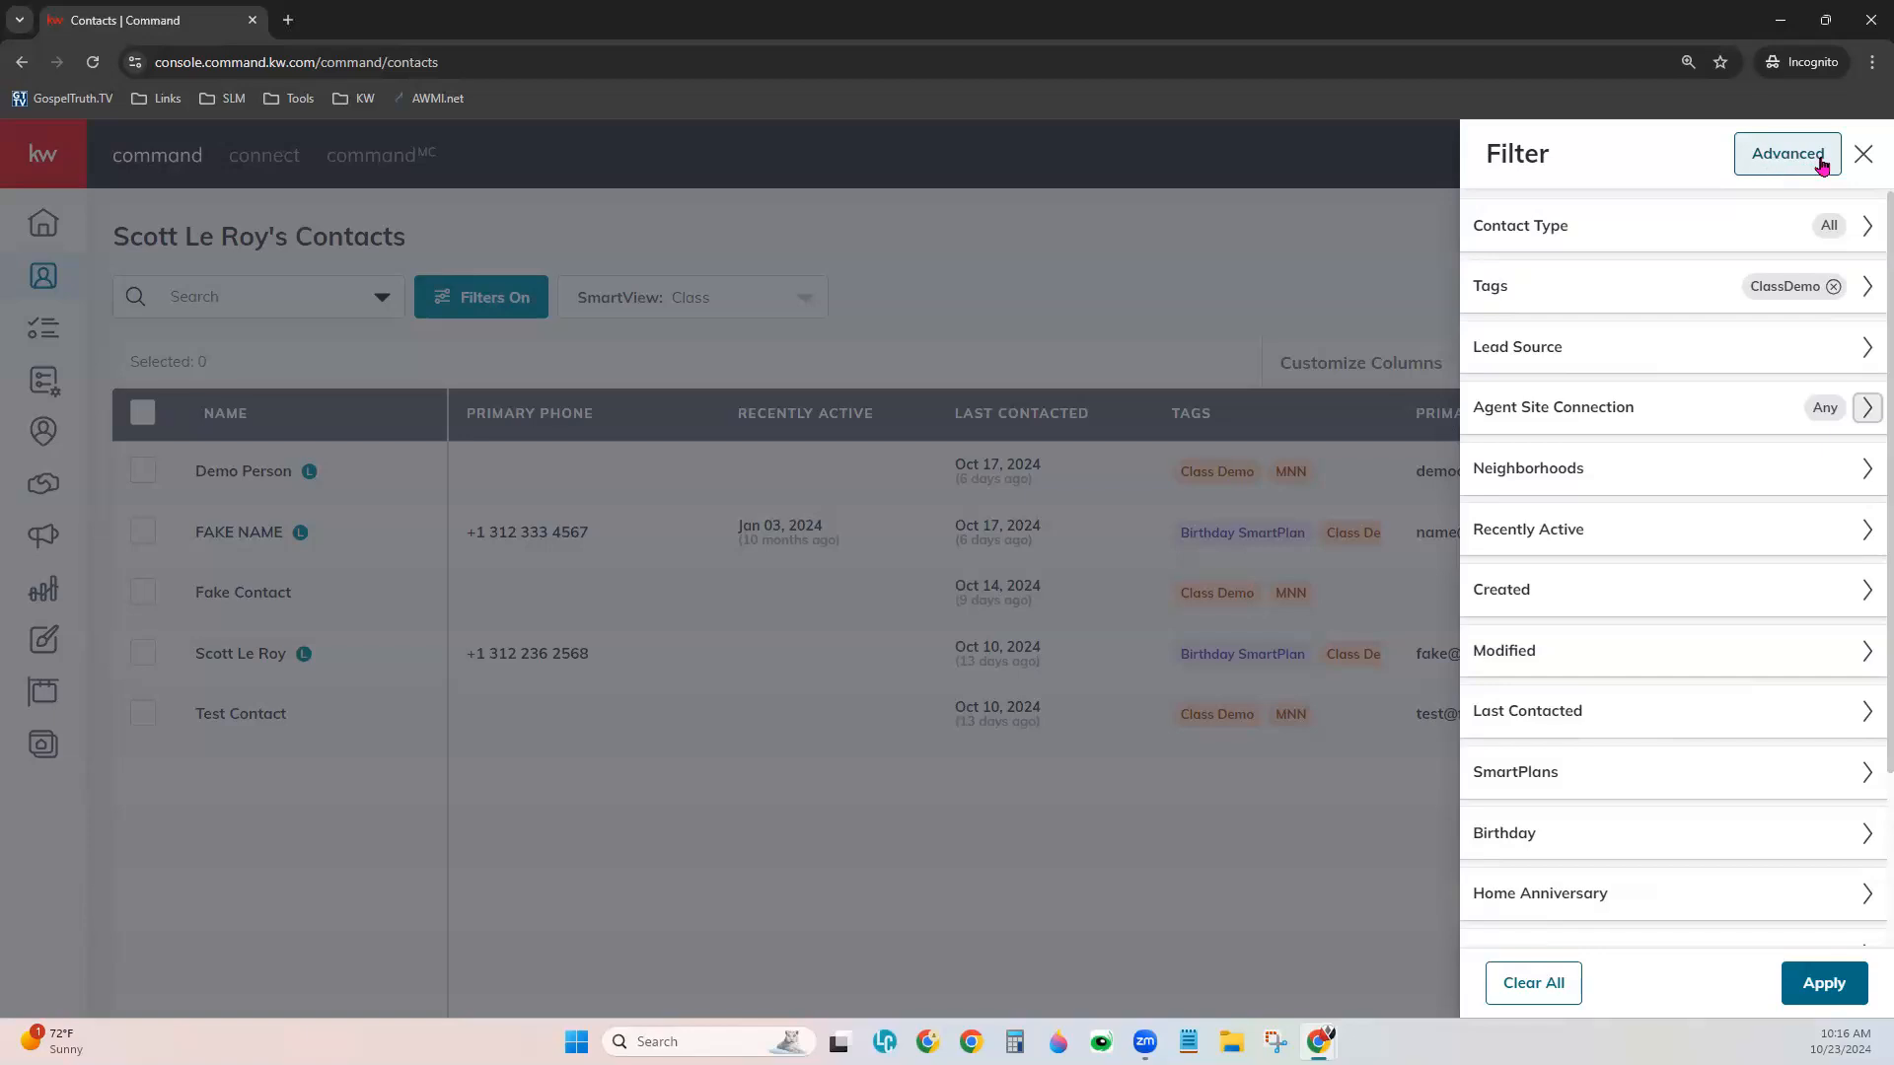
Look through the field choices of the advanced filter and return to the basic filters.
{"action": "left_click", "coordinate": [1790, 161]}
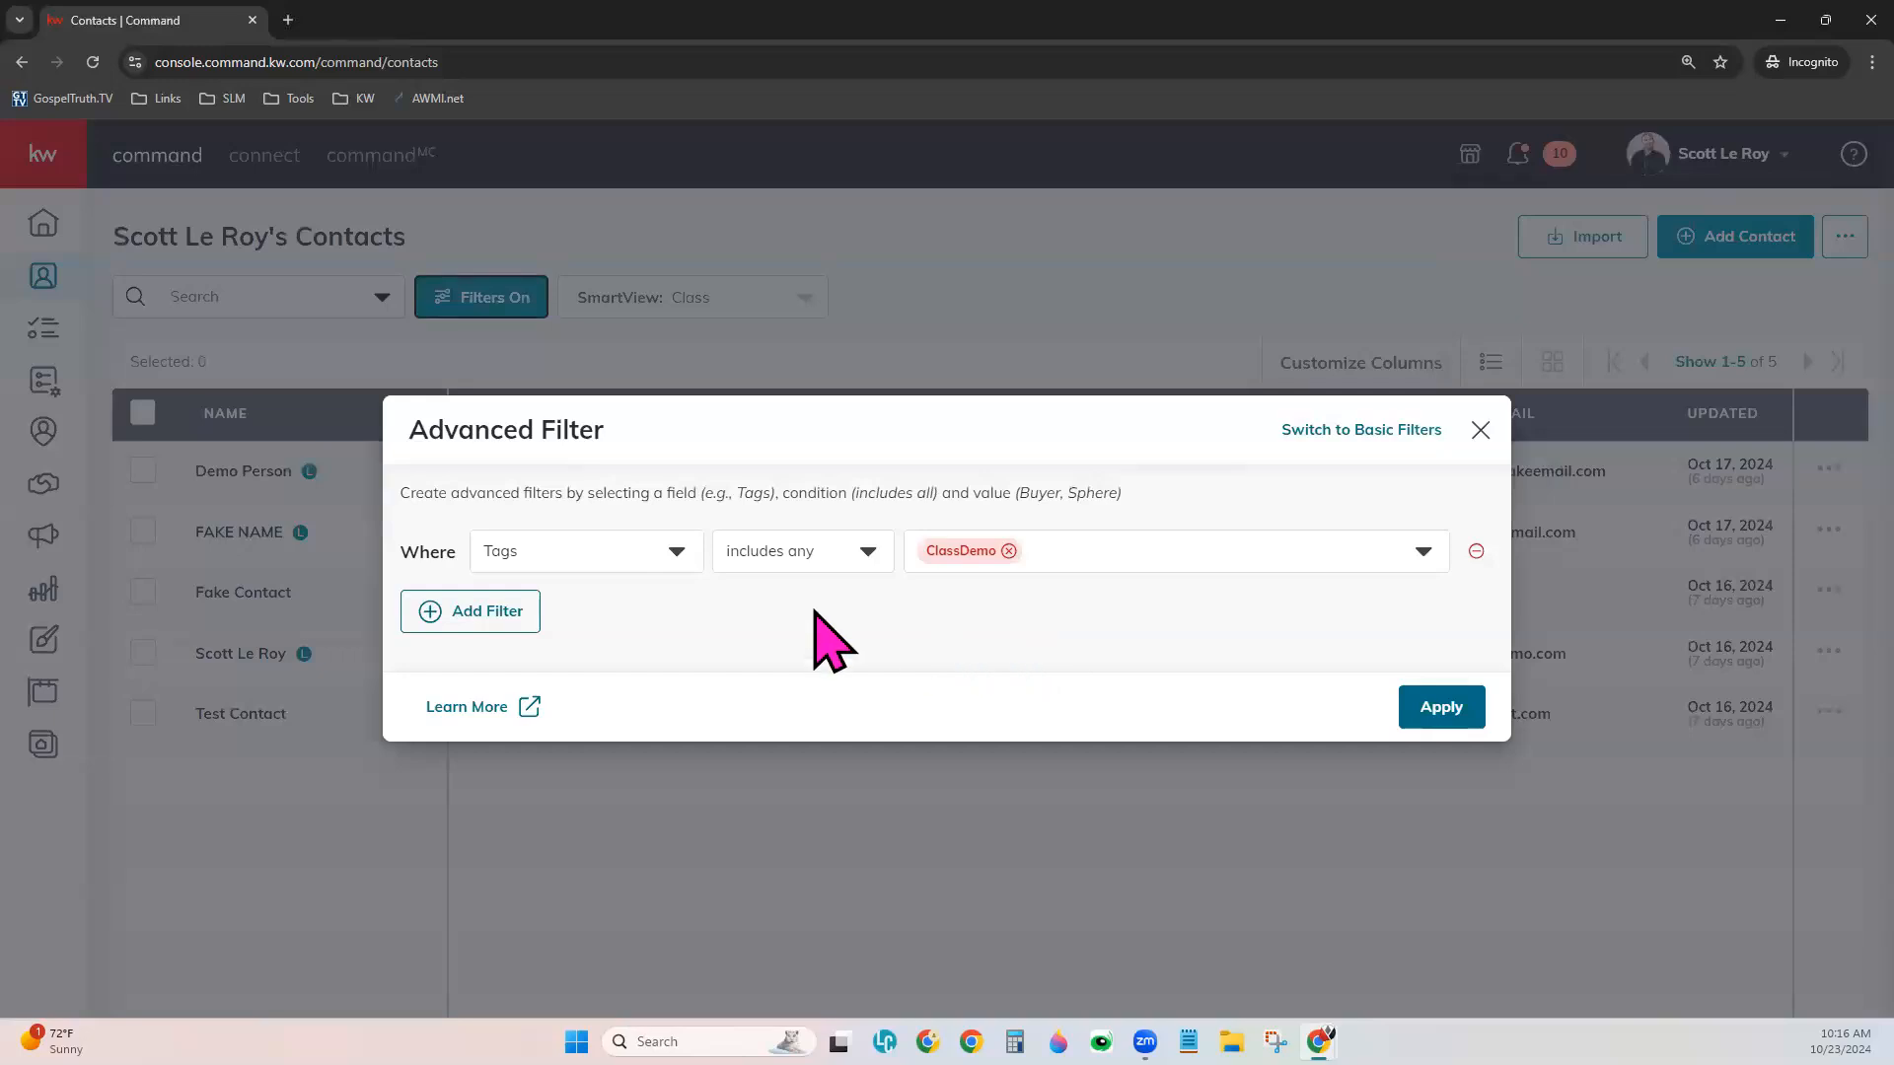
{"action": "left_click", "coordinate": [596, 560]}
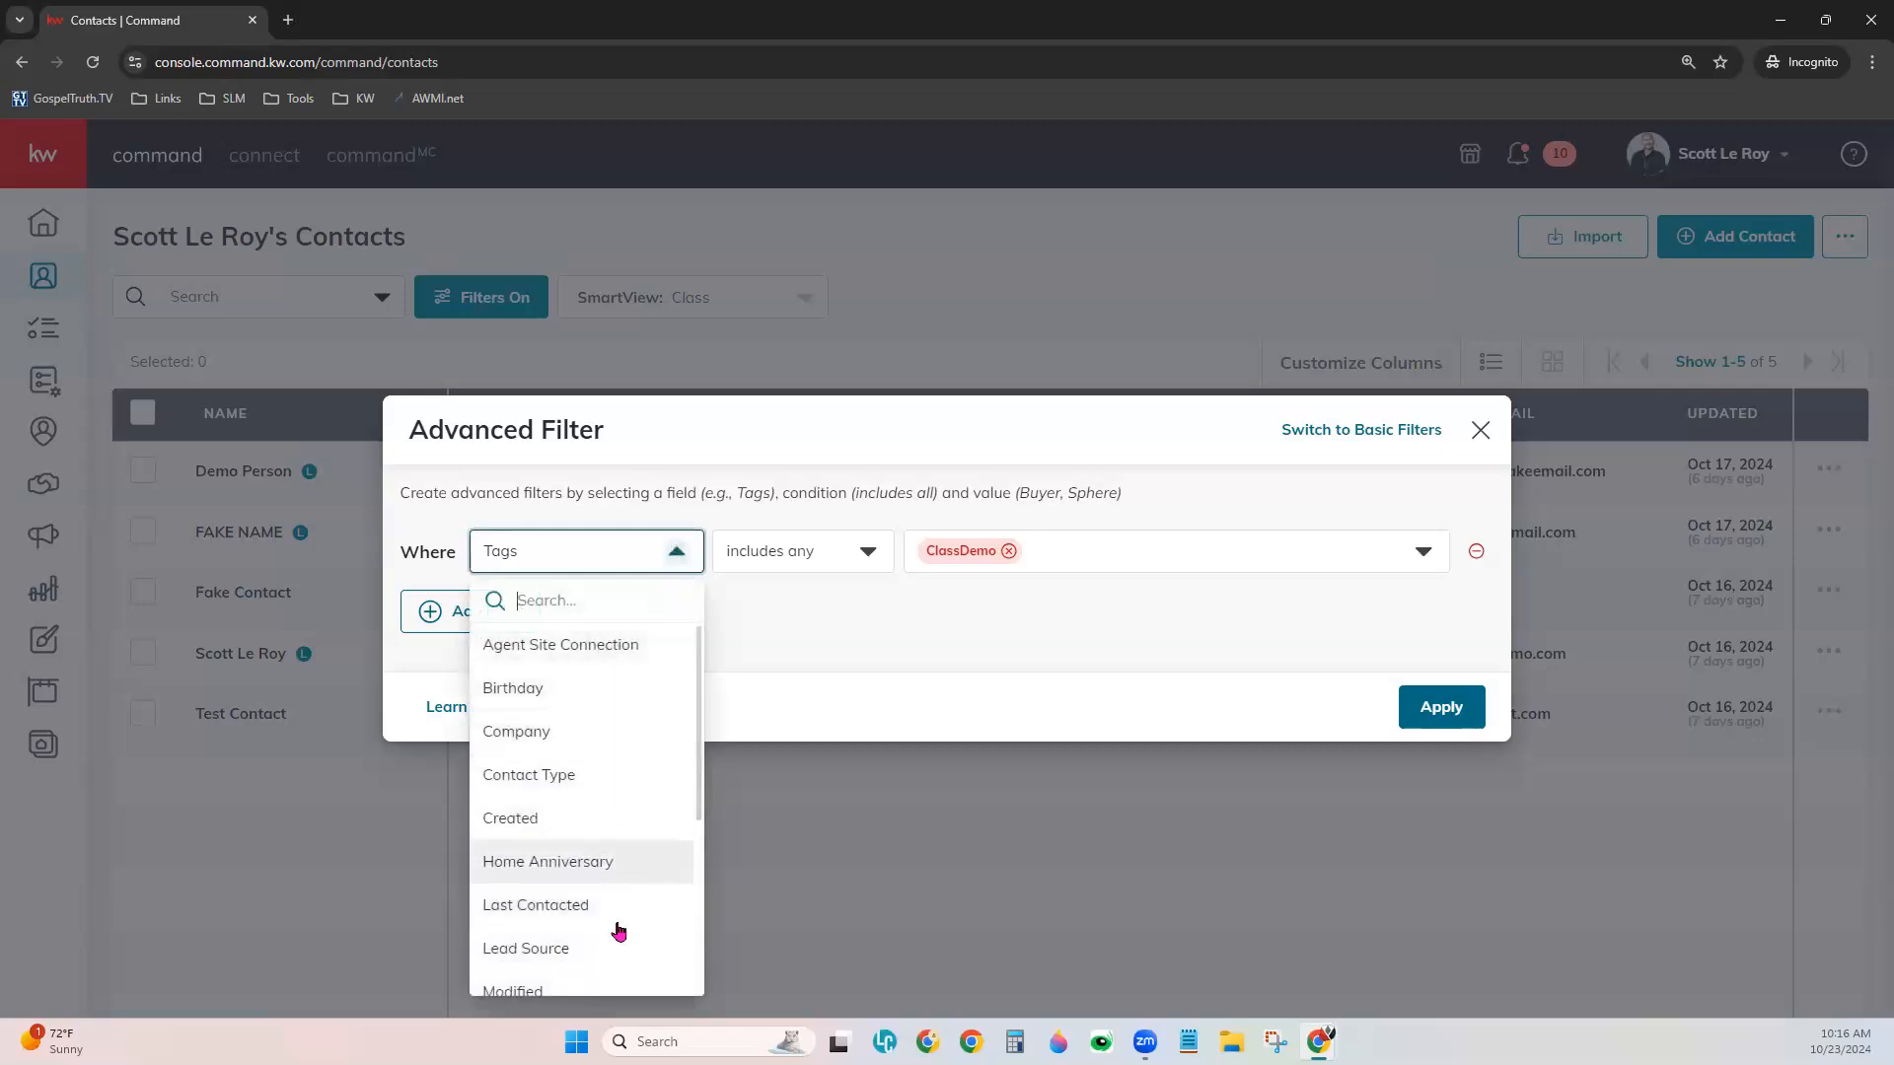
{"action": "left_click", "coordinate": [758, 615]}
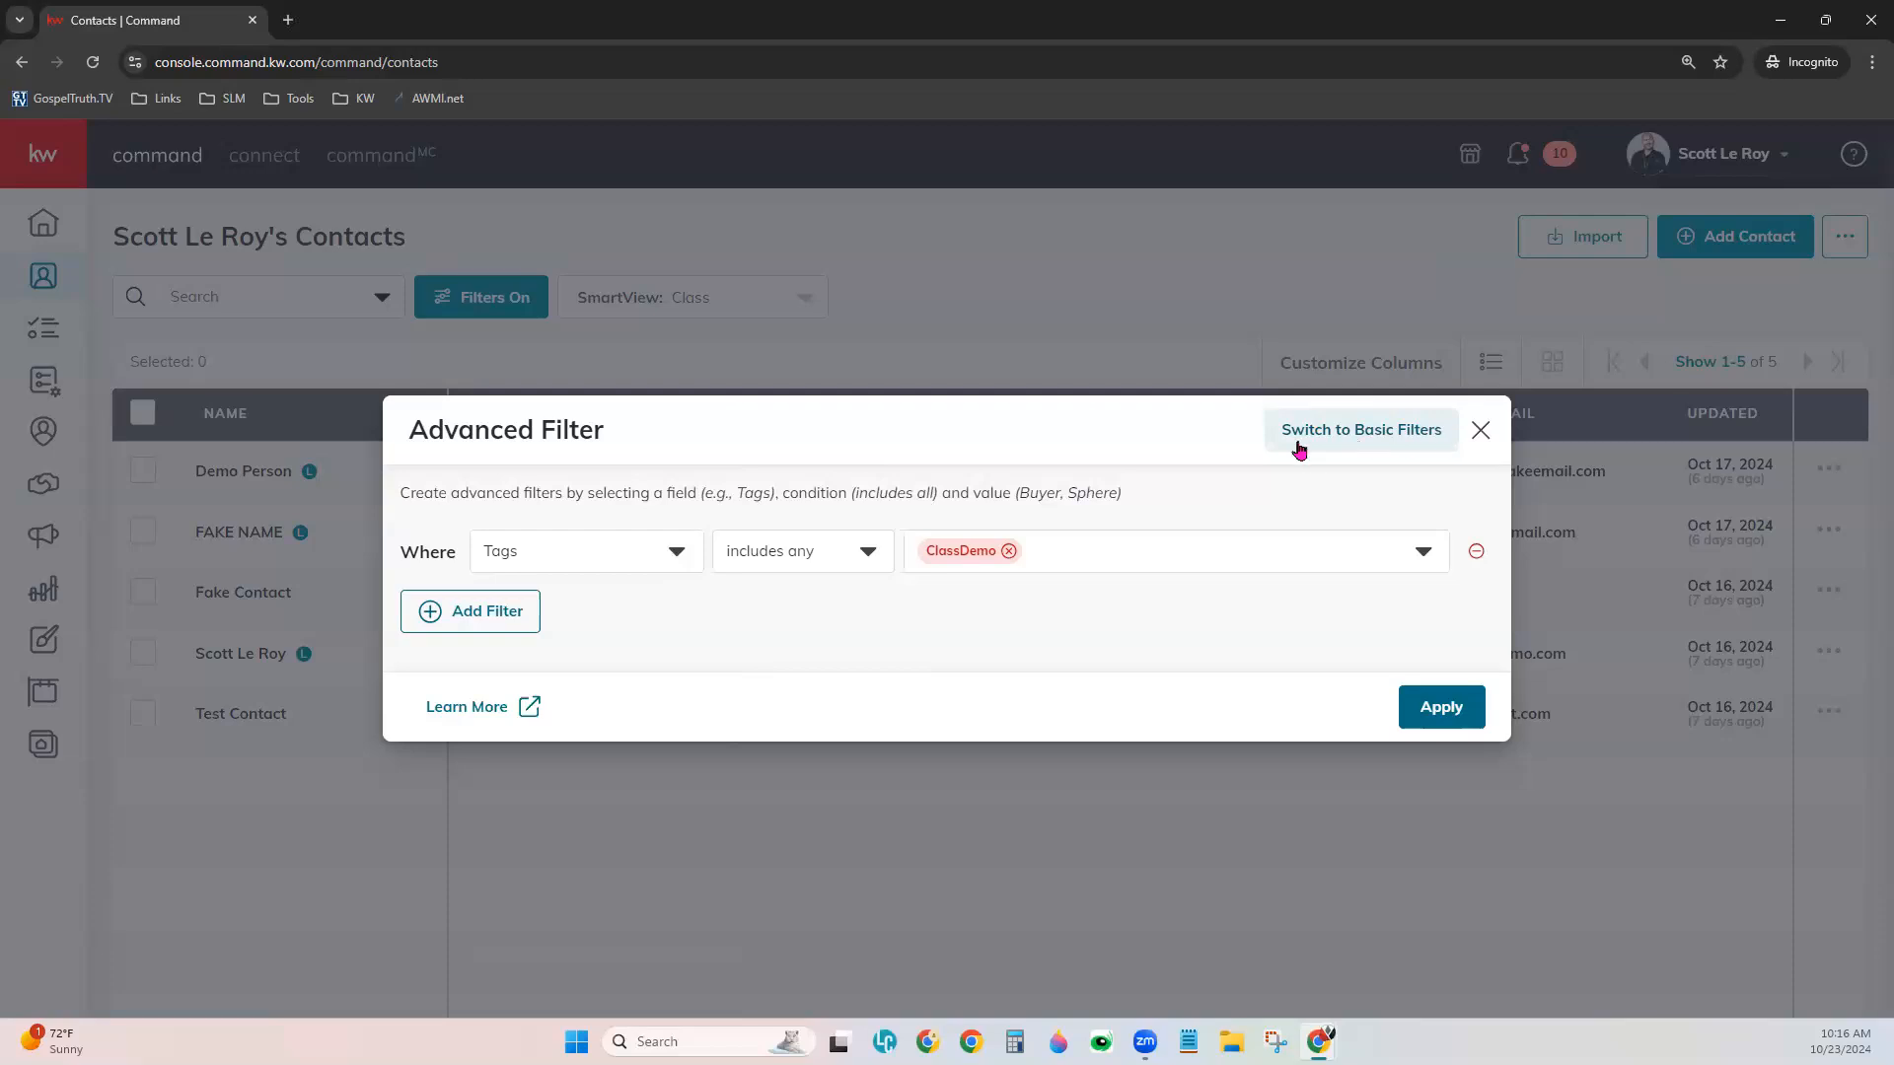
{"action": "left_click", "coordinate": [1363, 426]}
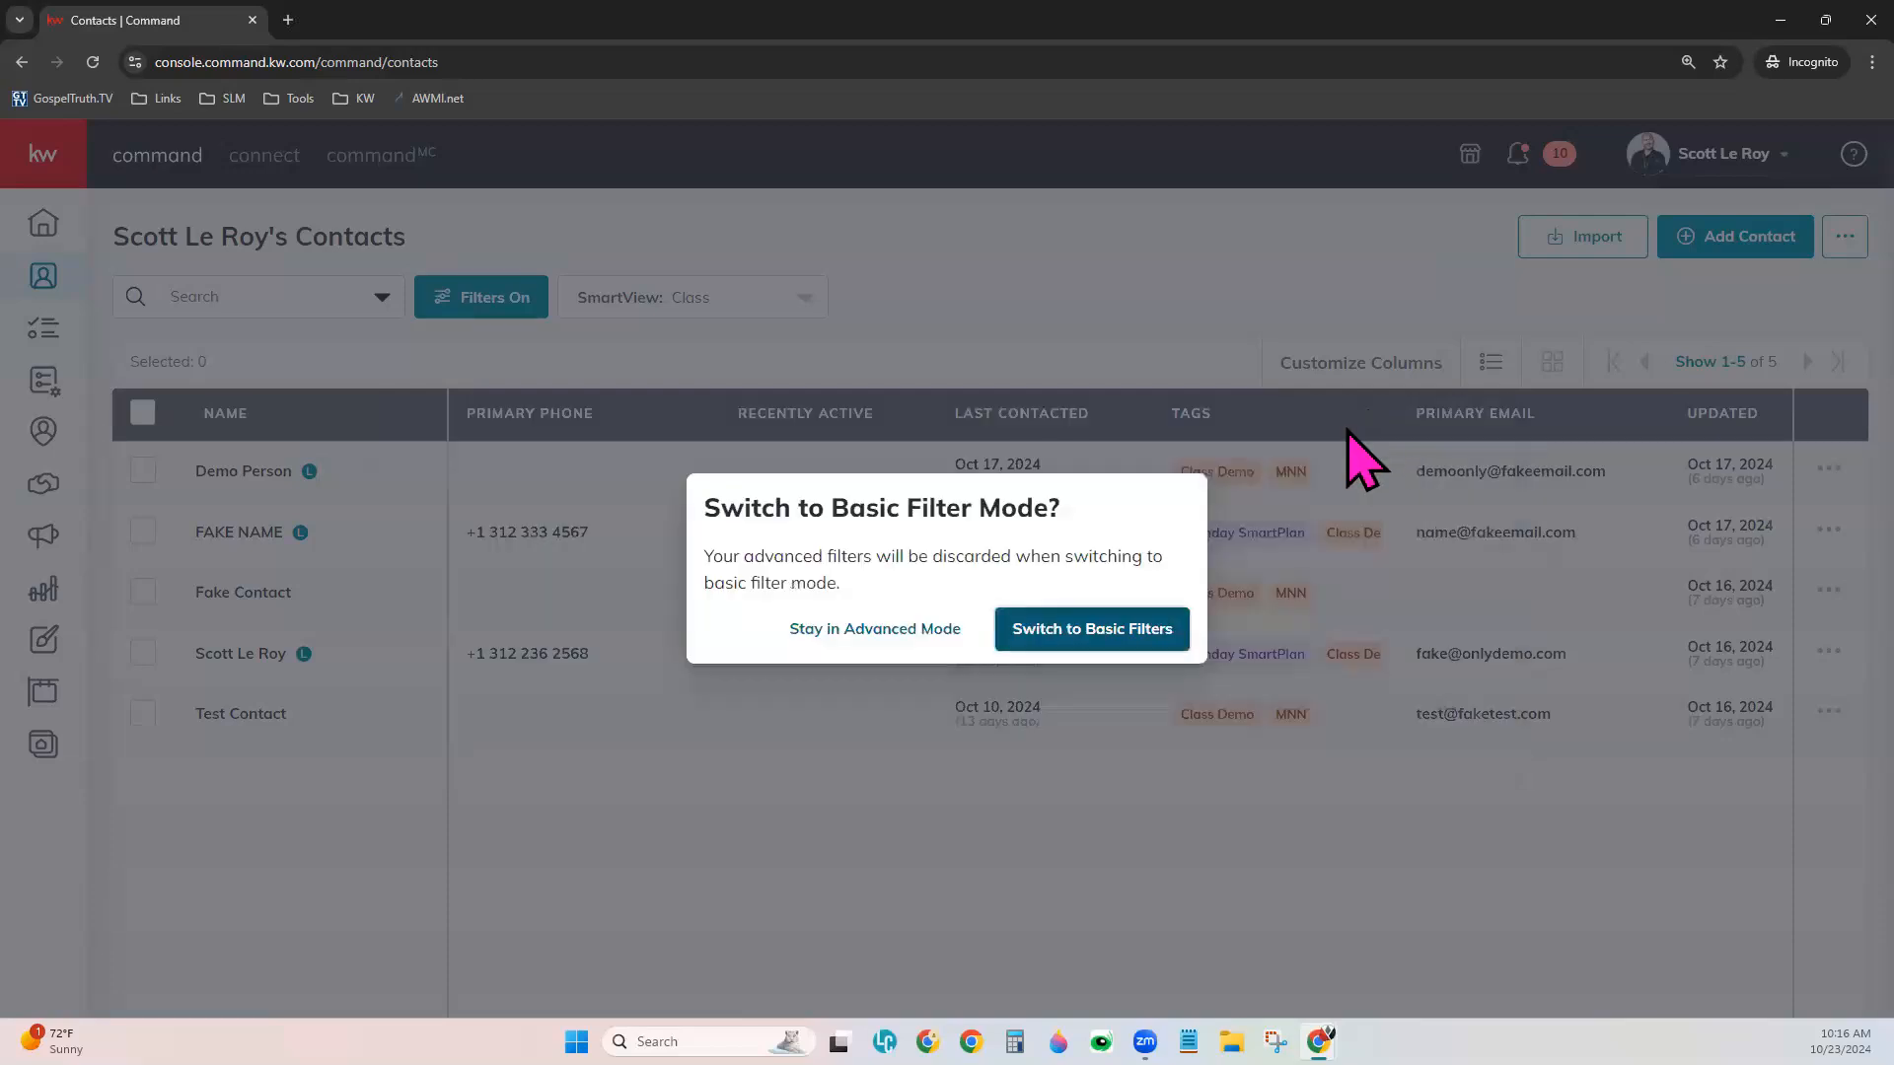
{"action": "left_click", "coordinate": [1120, 628]}
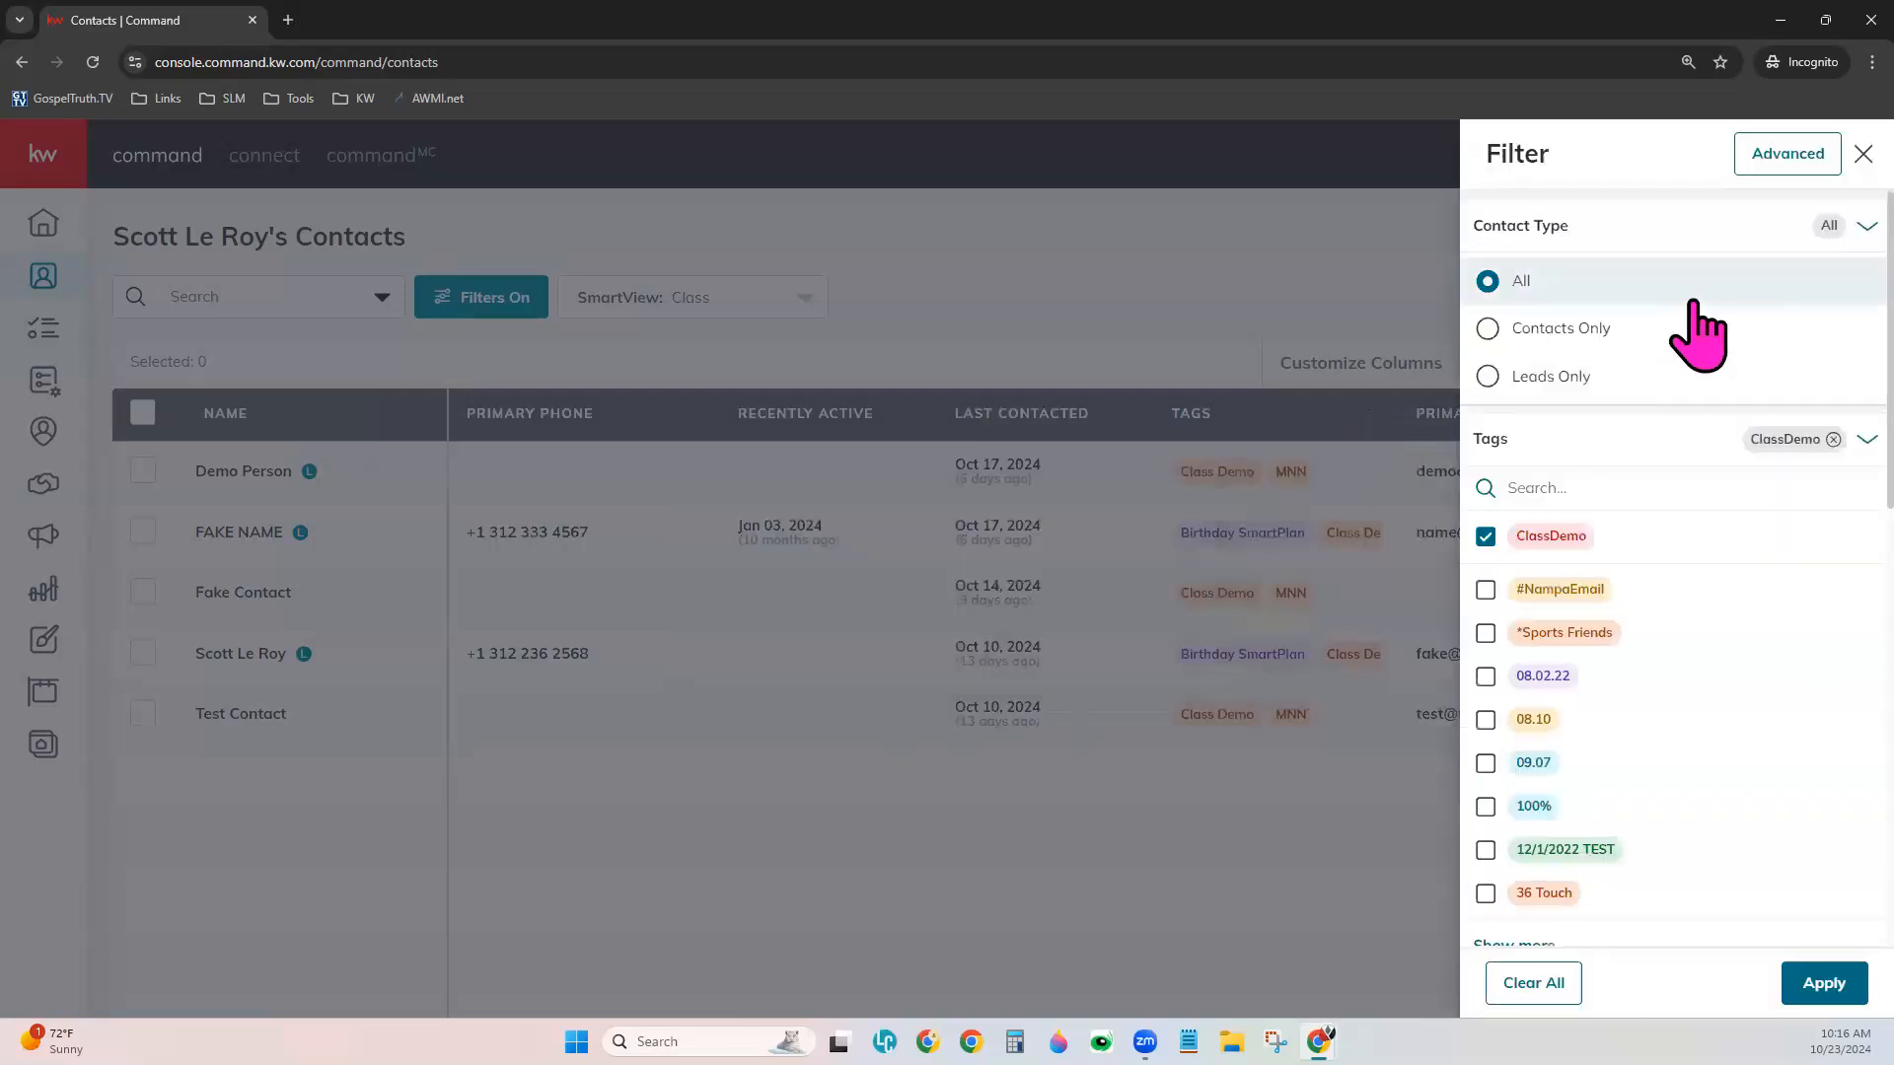
Collapse the expanded filter sections again and check the Contact Type options.
{"action": "left_click", "coordinate": [1865, 232]}
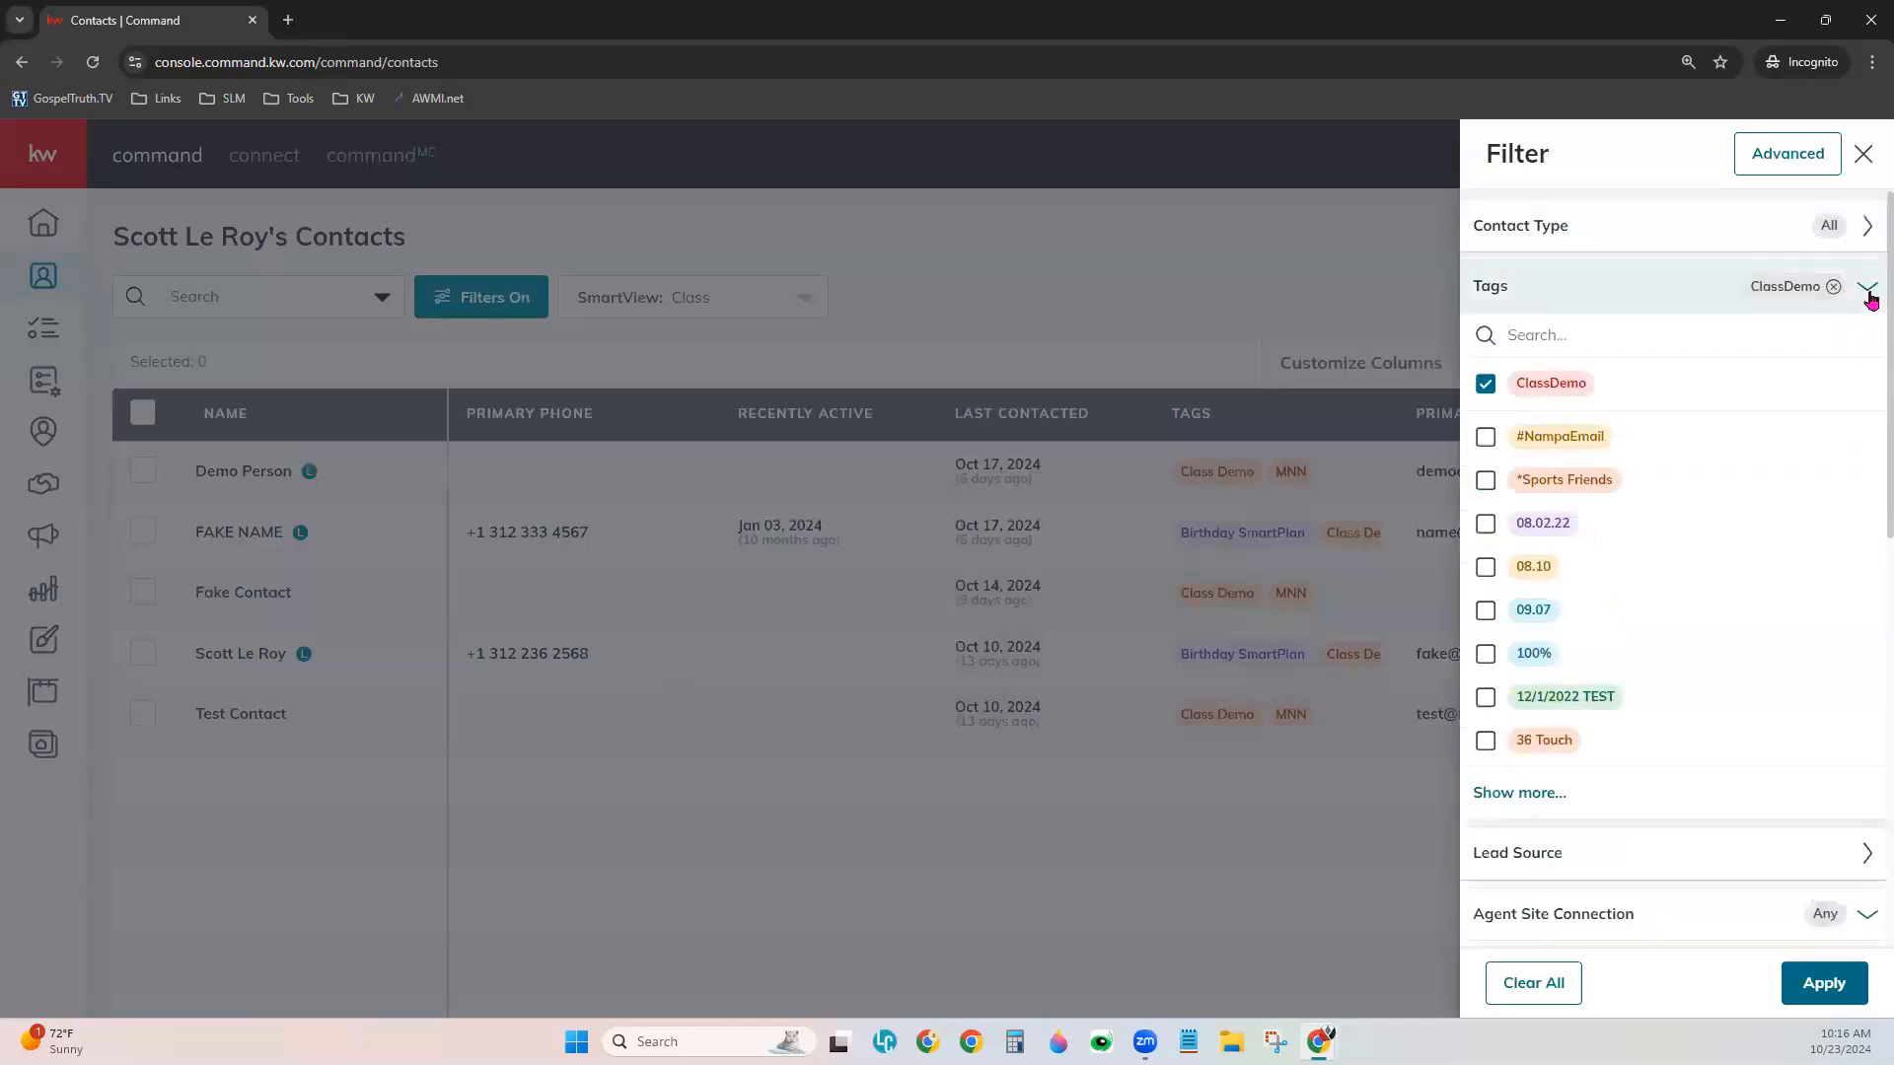
{"action": "left_click", "coordinate": [1867, 287]}
{"action": "left_click", "coordinate": [1869, 406]}
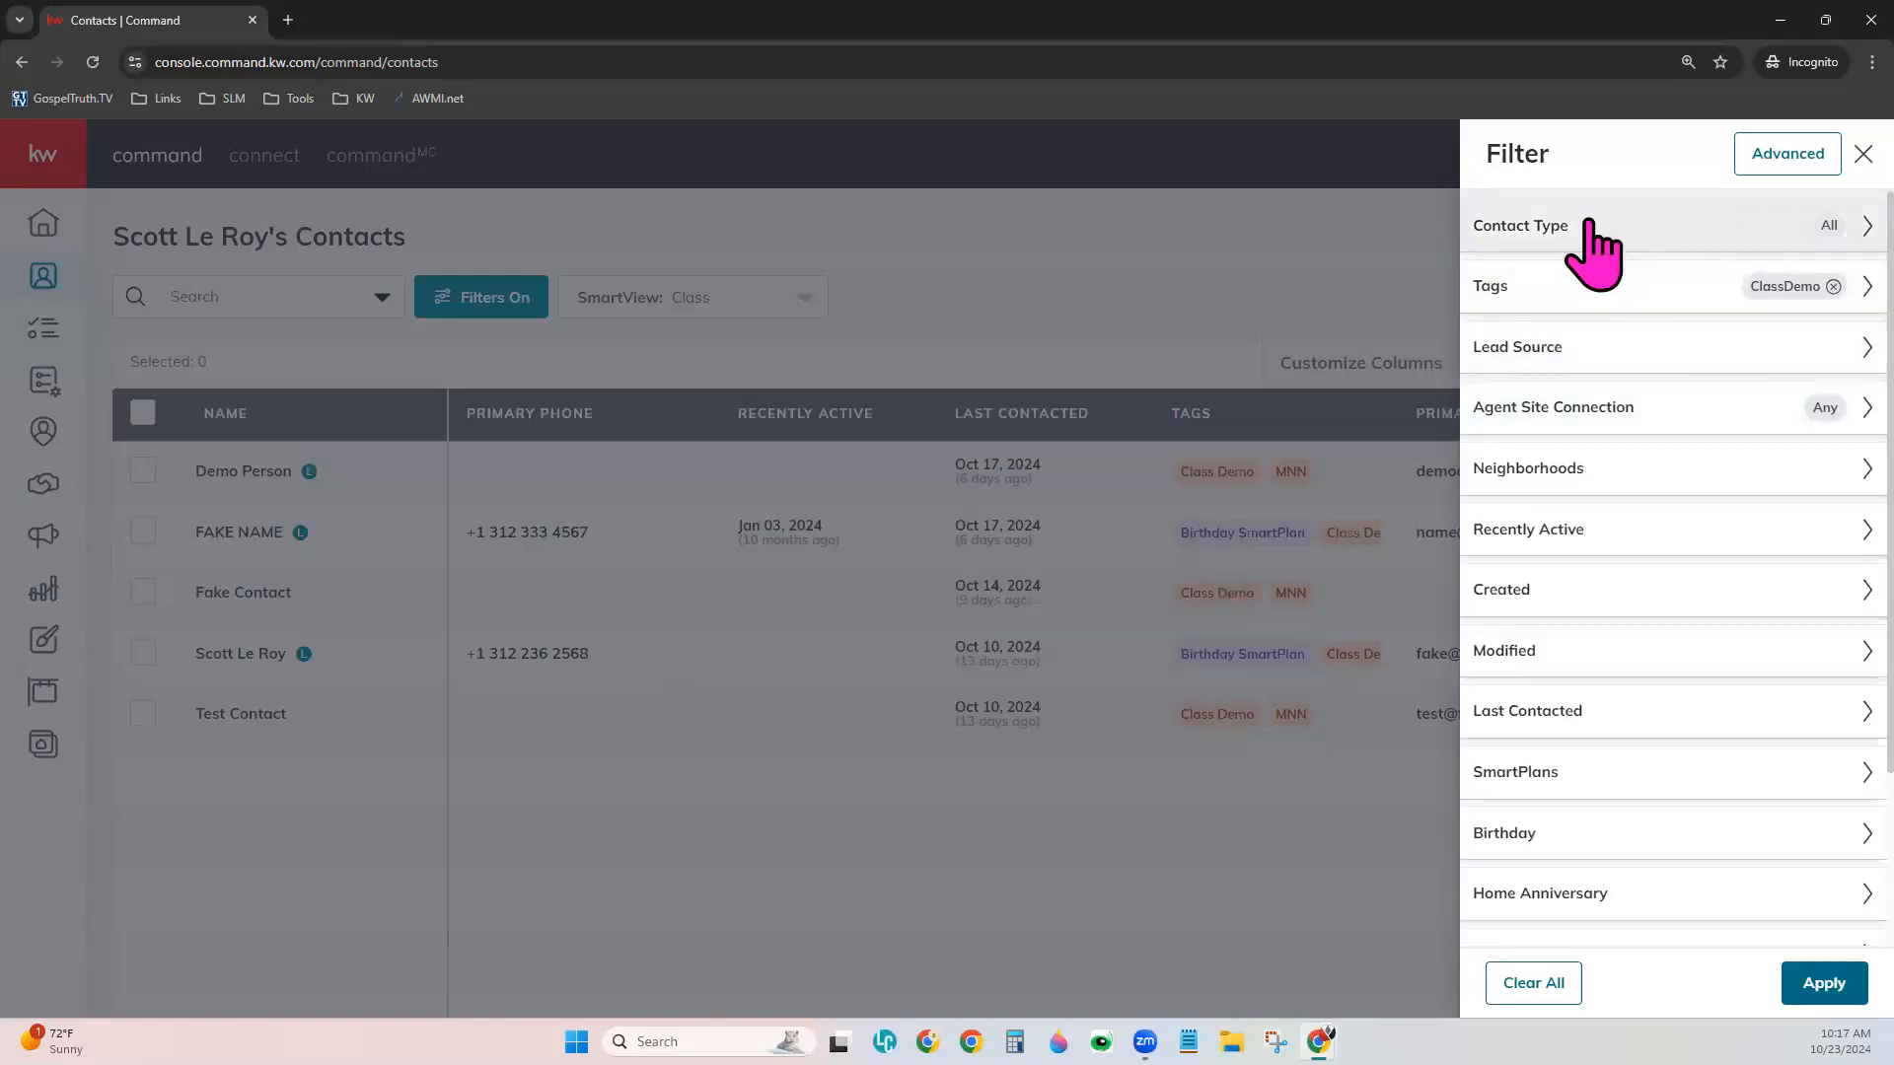
{"action": "left_click", "coordinate": [1546, 227]}
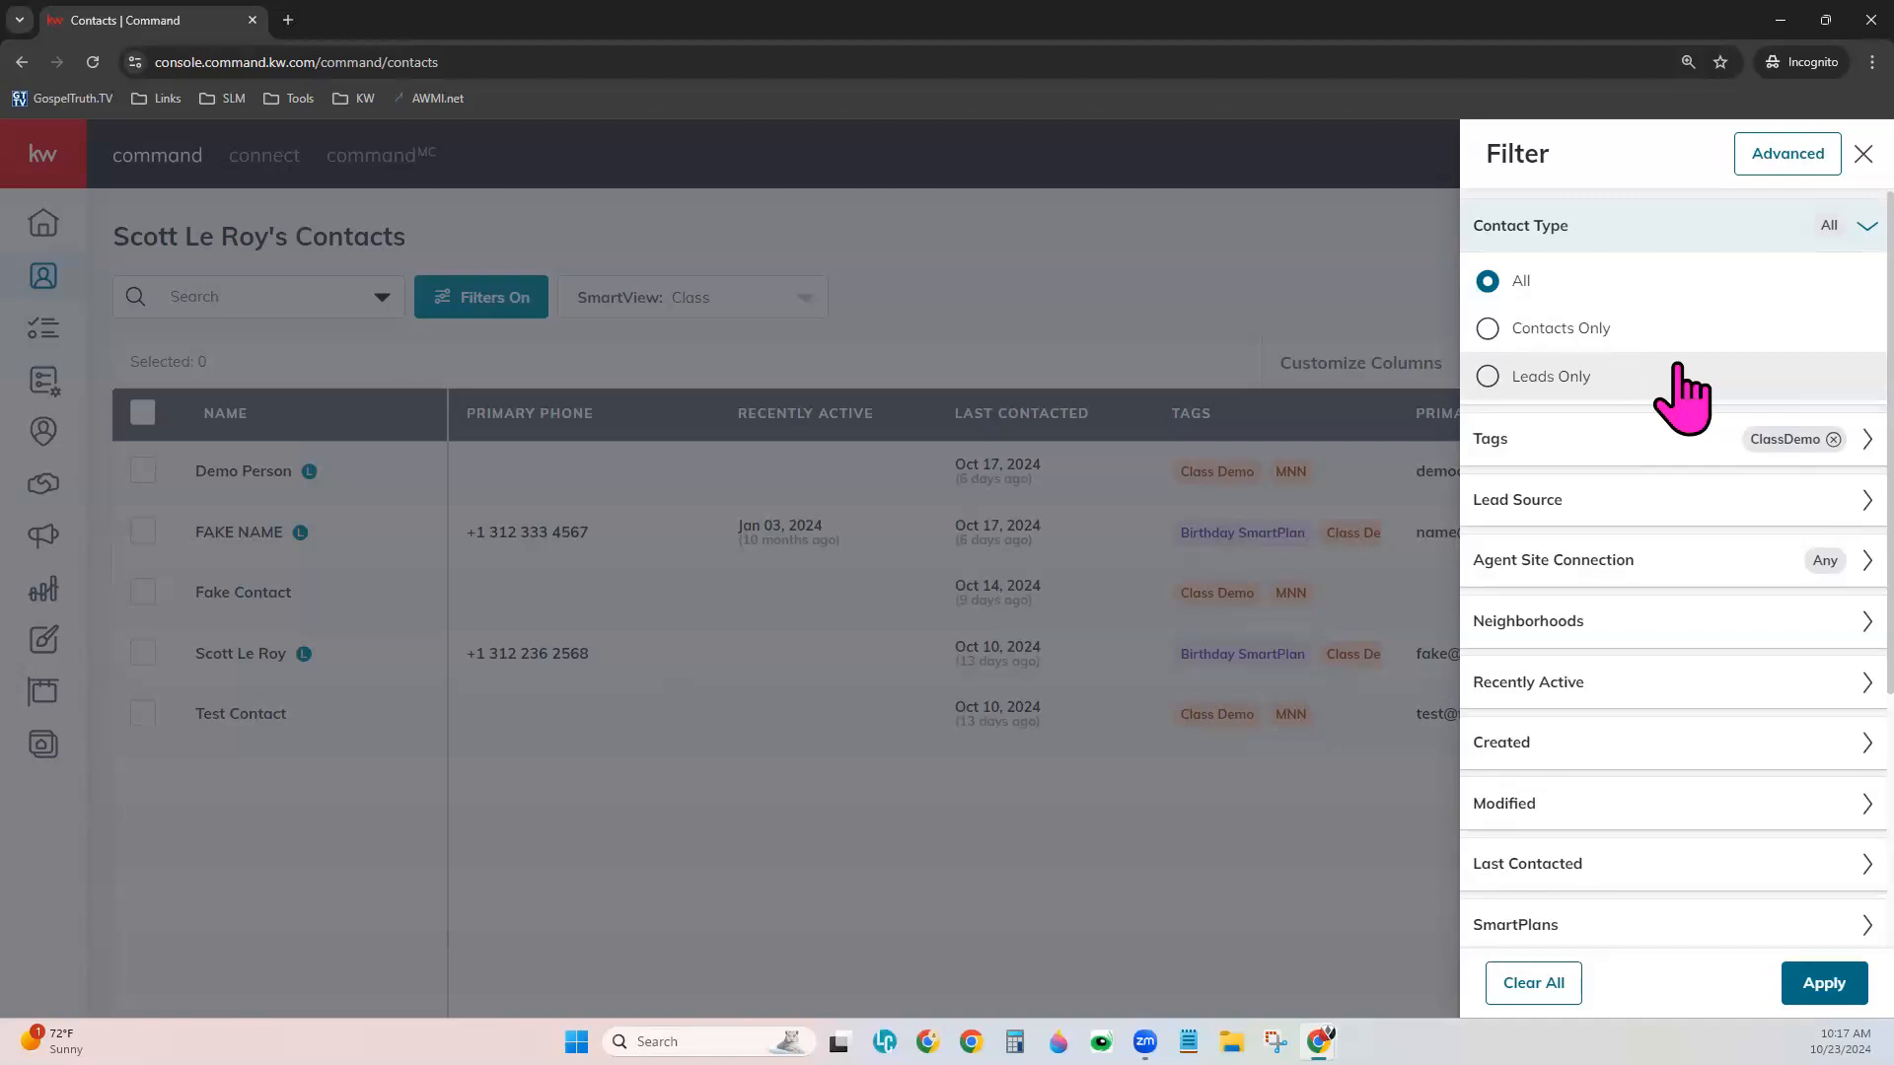
{"action": "left_click", "coordinate": [1806, 224]}
Expand the Tags filter and show its longer list of tags.
{"action": "left_click", "coordinate": [1579, 296]}
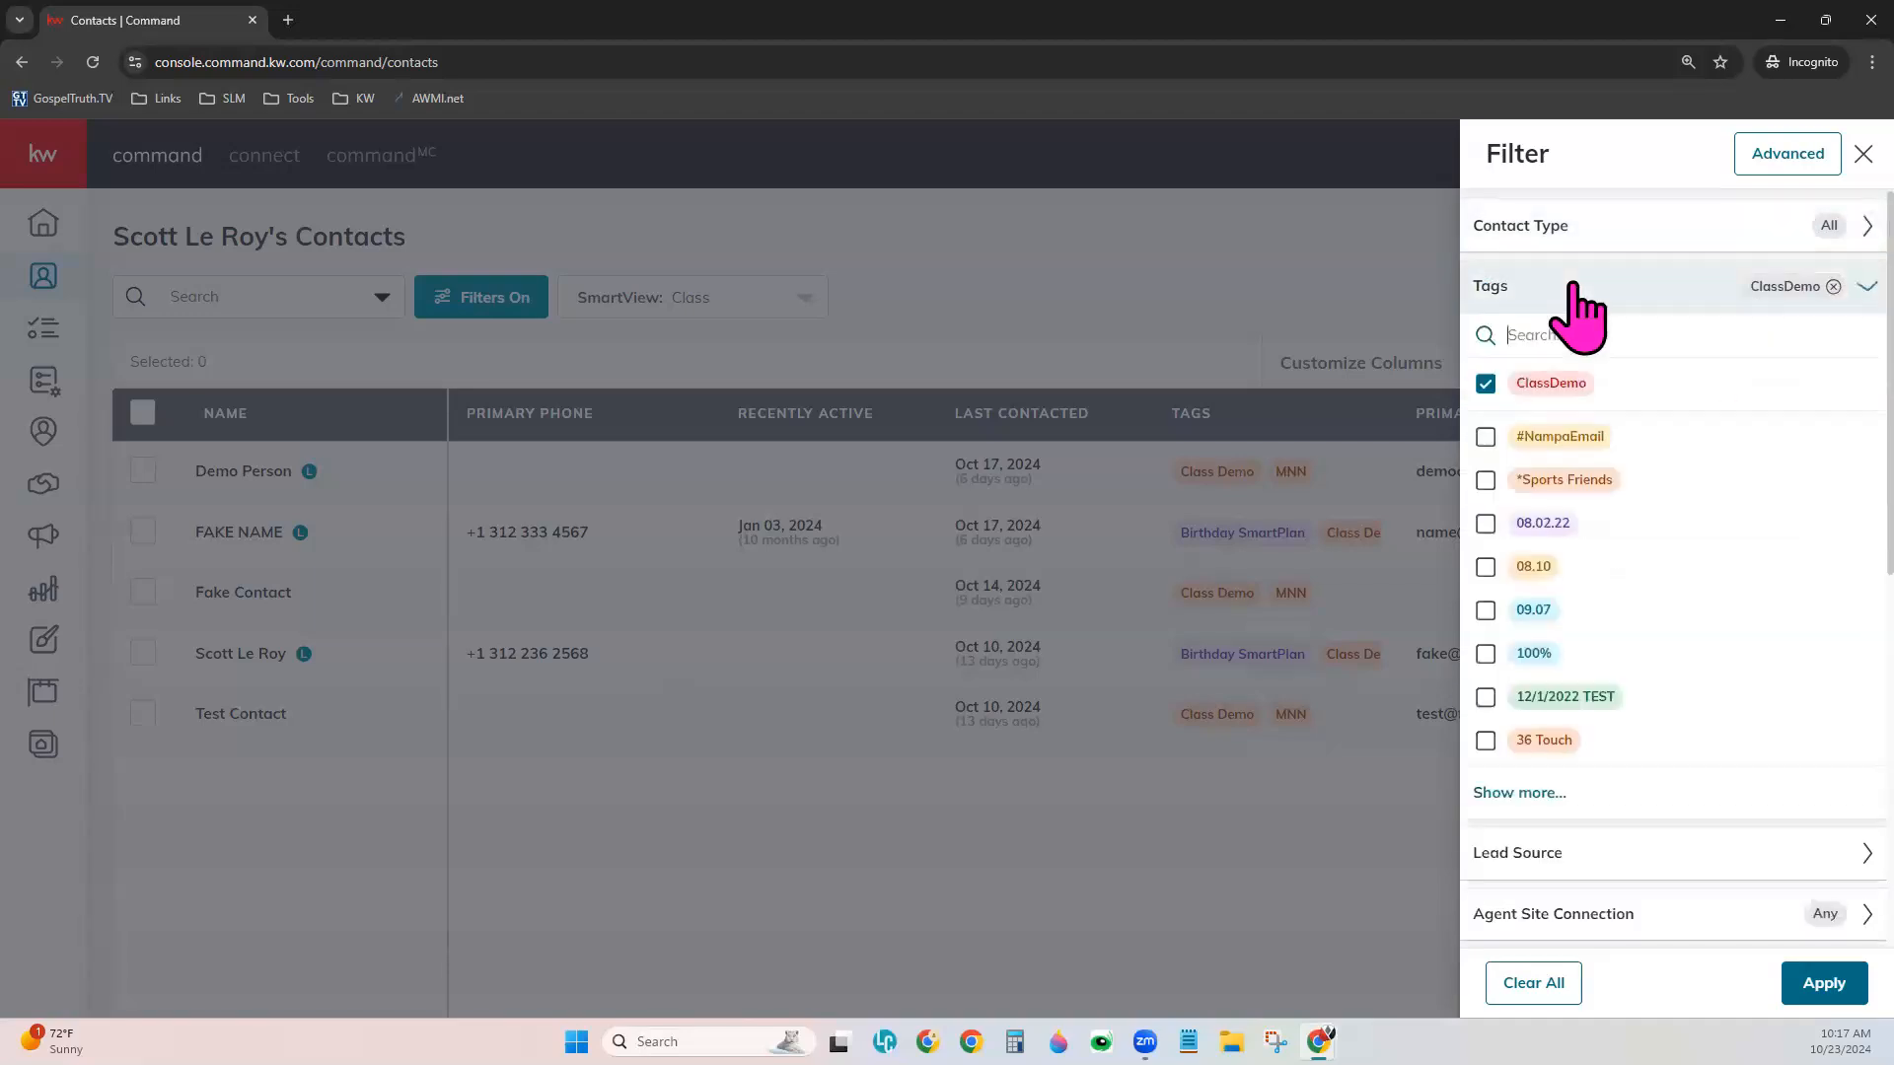
{"action": "left_click", "coordinate": [1603, 335]}
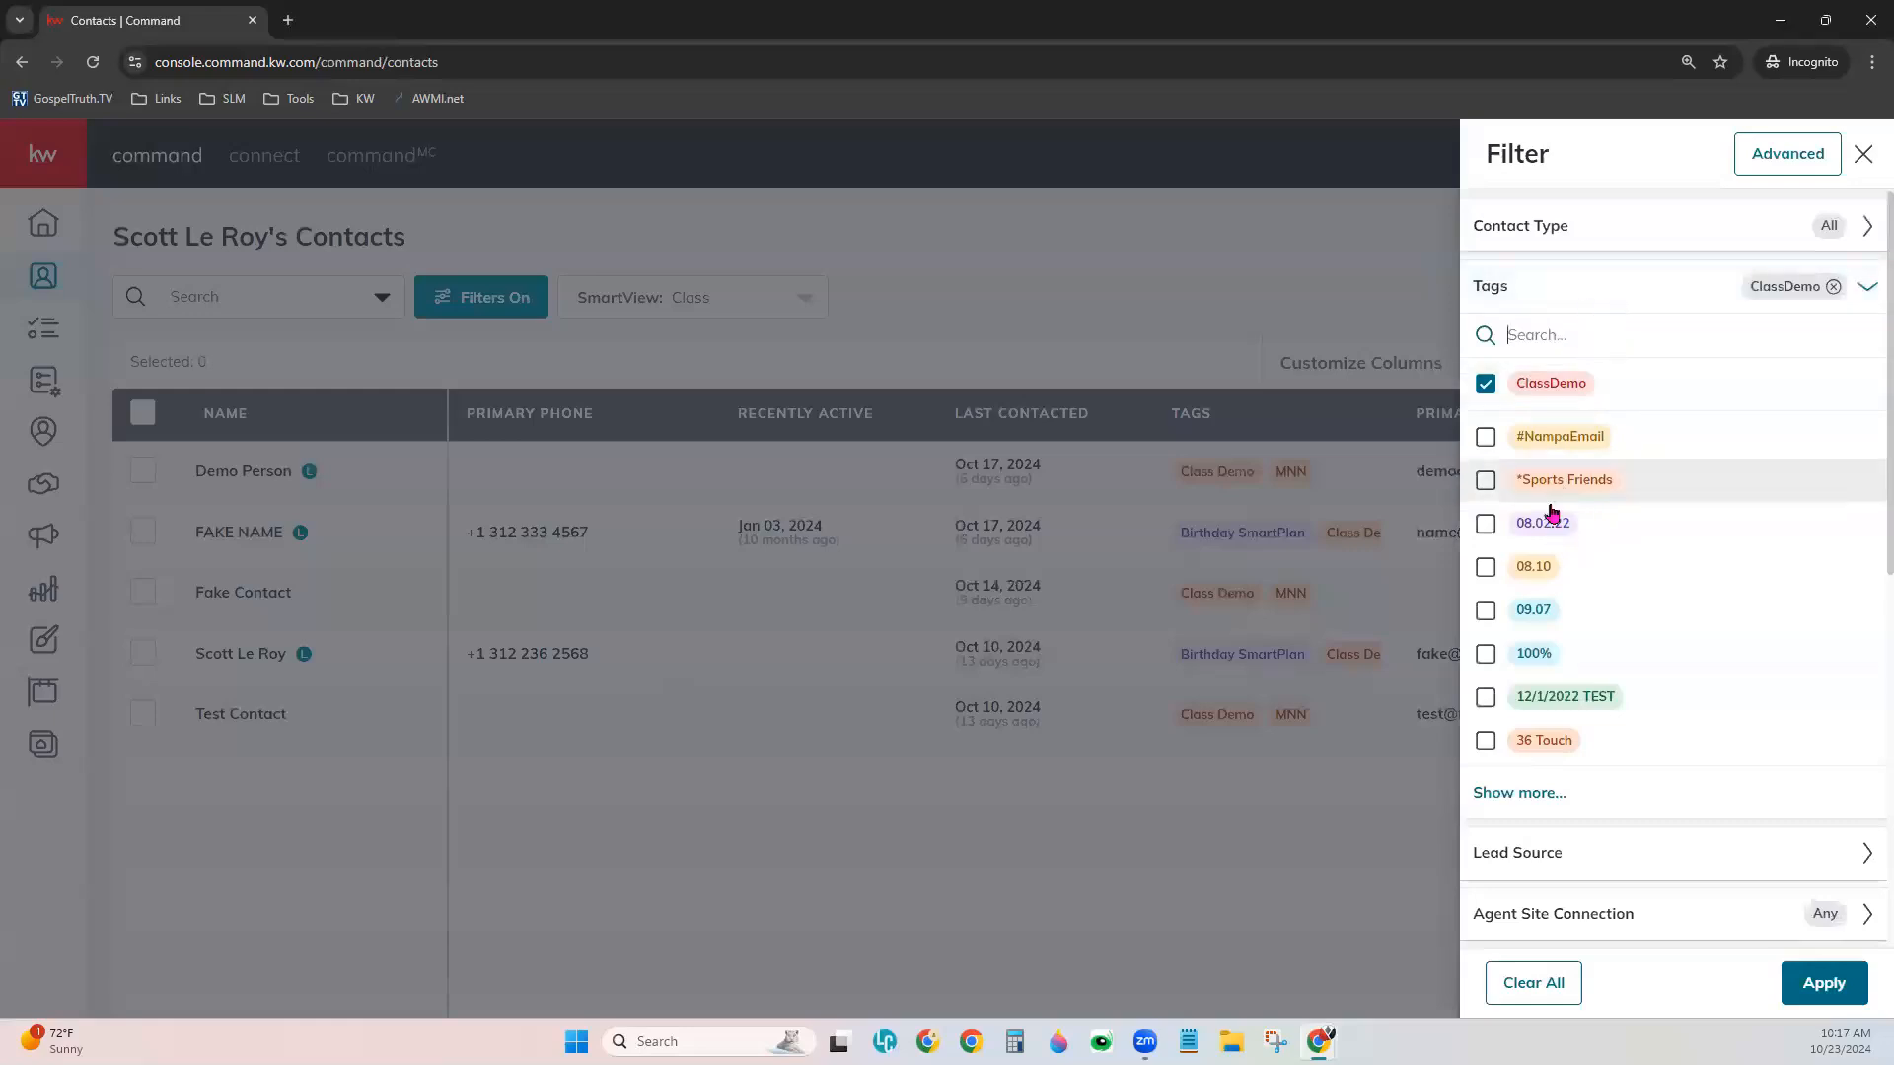
{"action": "scroll", "coordinate": [1572, 582], "scroll_direction": "down", "scroll_amount": 3}
{"action": "scroll", "coordinate": [1588, 552], "scroll_direction": "up", "scroll_amount": 3}
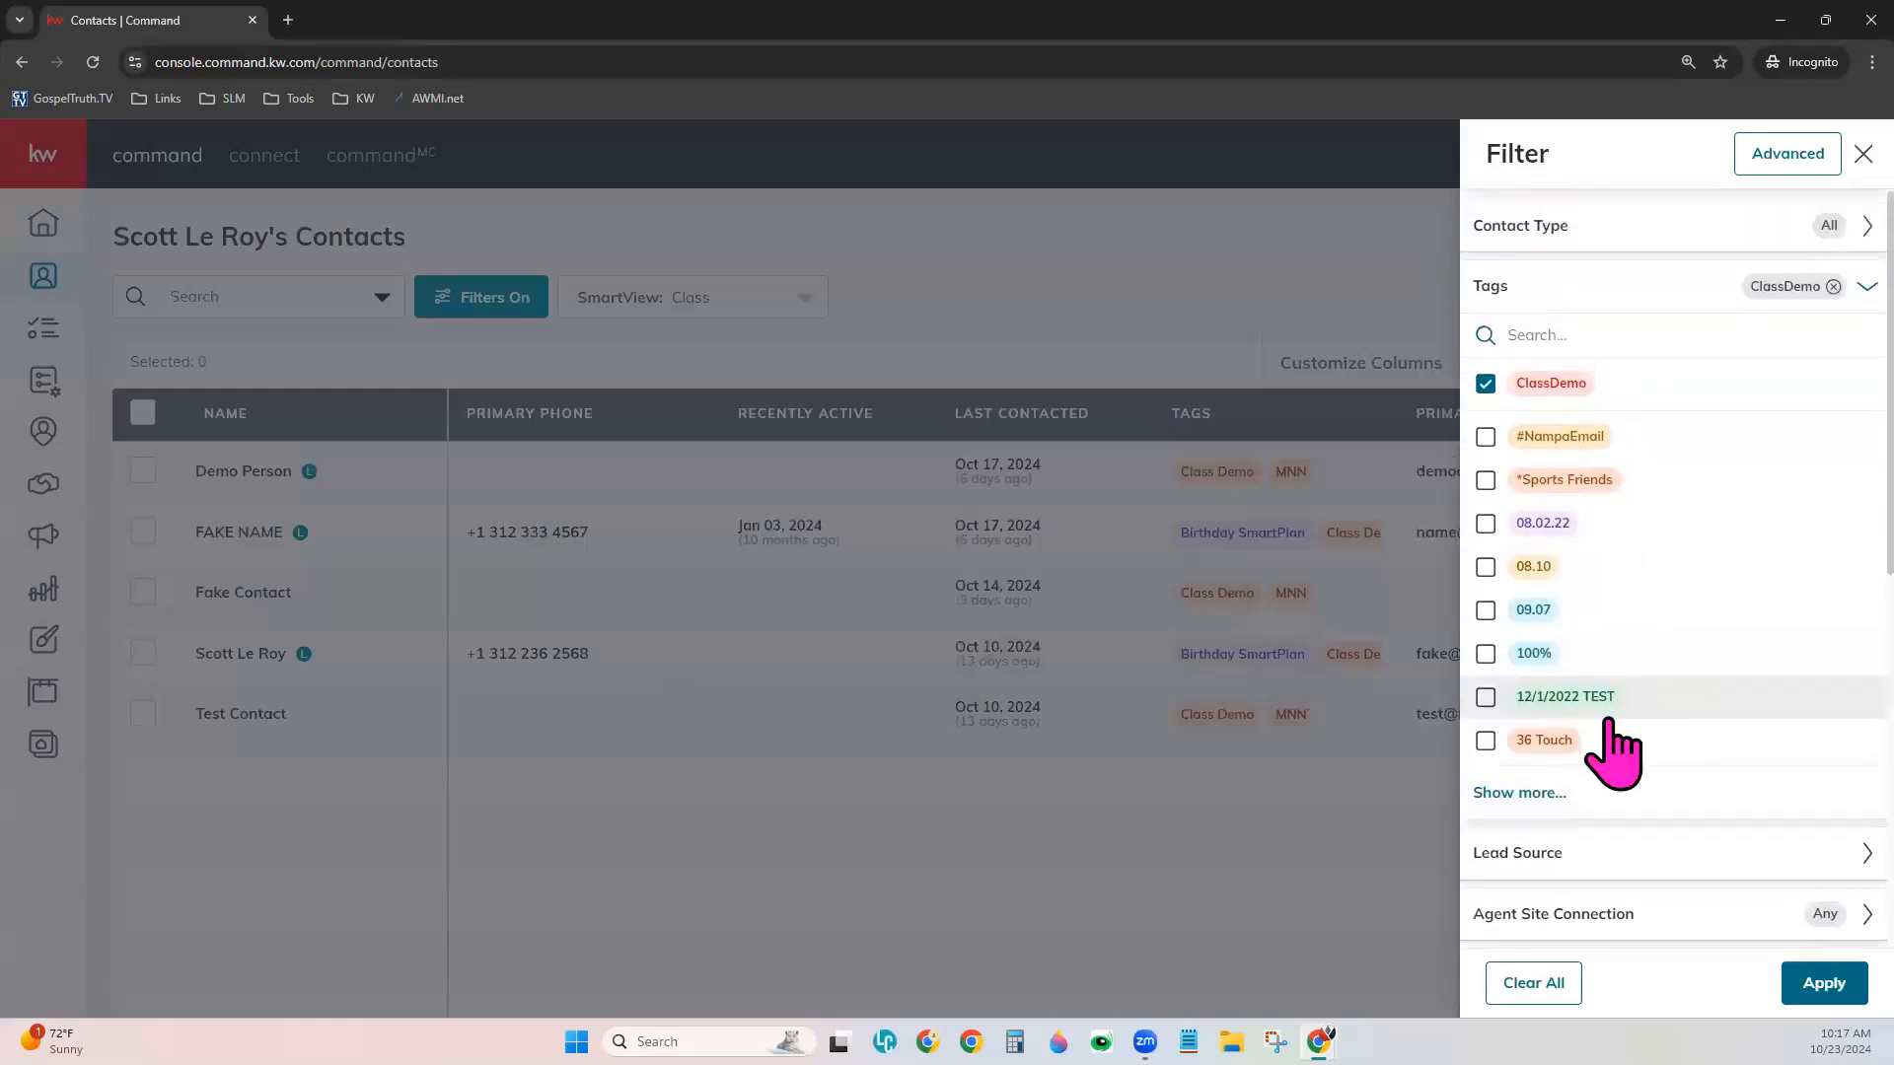
{"action": "left_click", "coordinate": [1564, 789]}
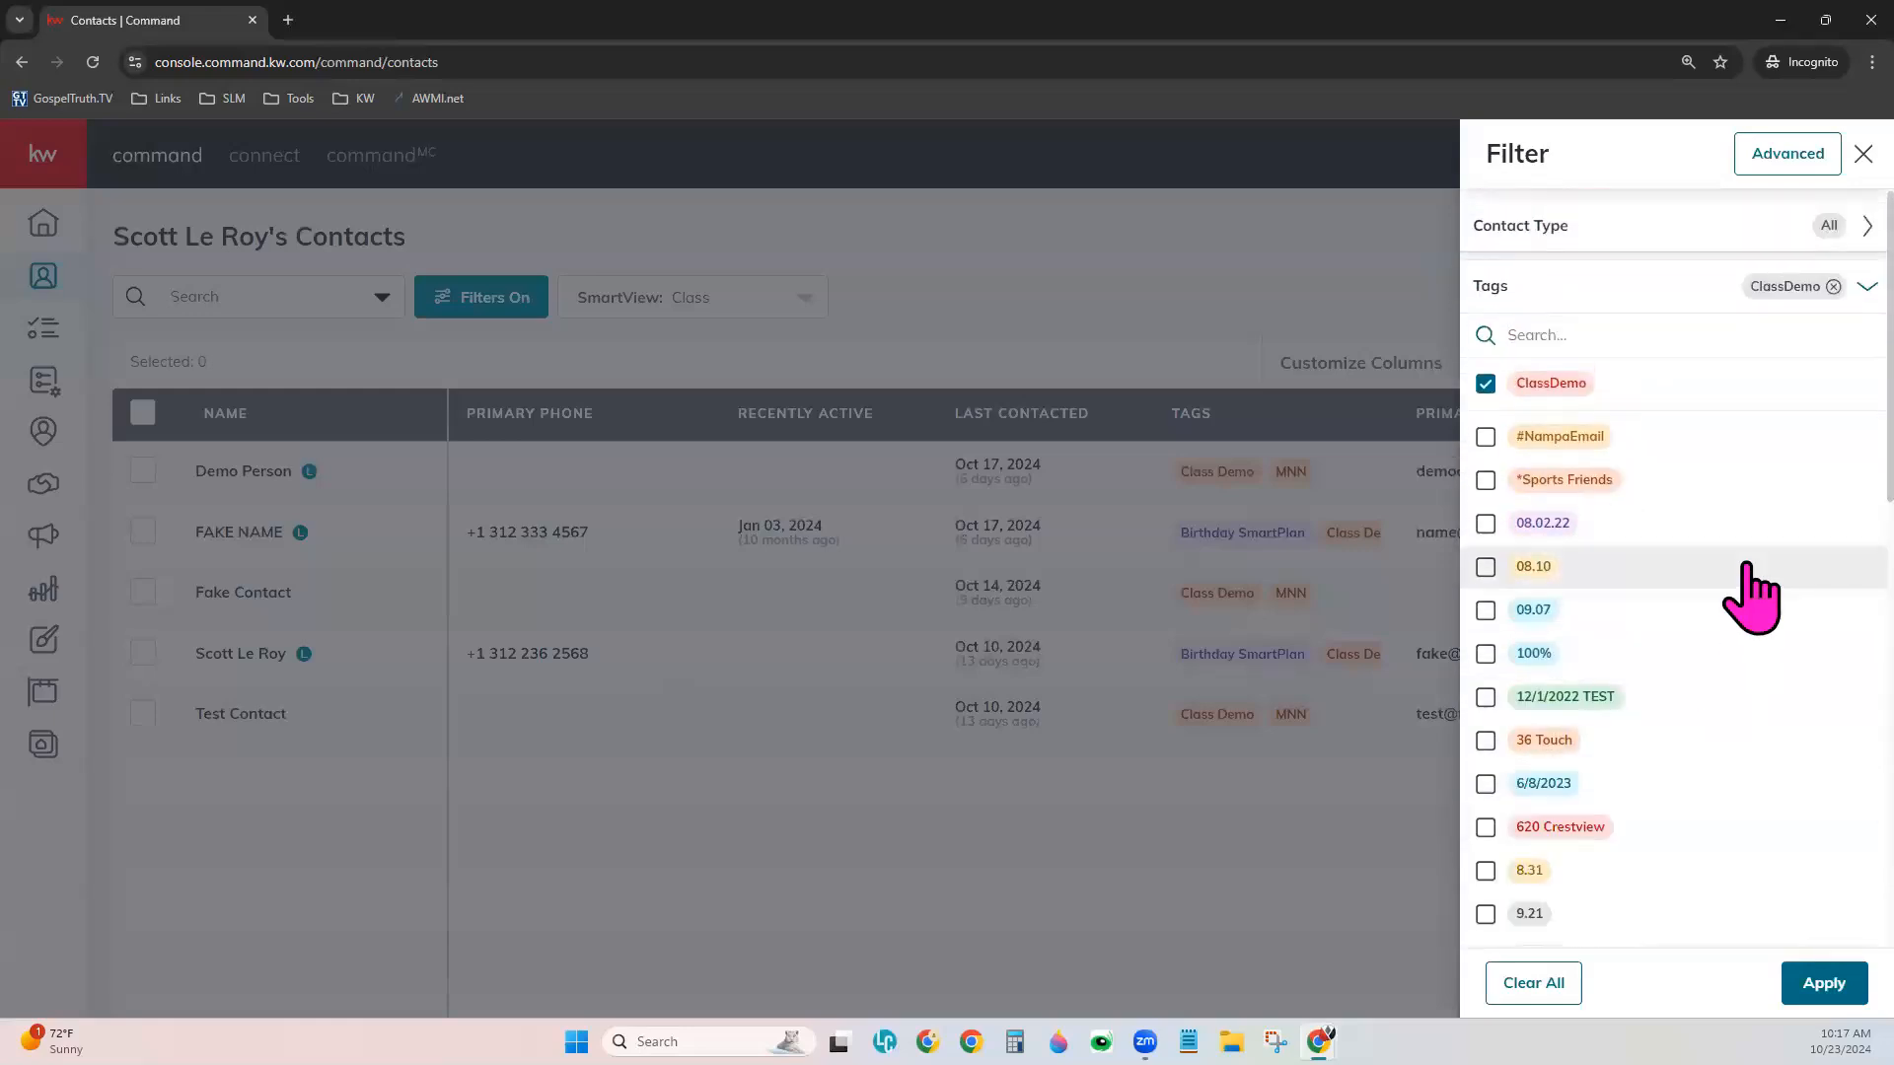
Try selecting the tags 08.02.22, 09.07 and 100%, and clear them again.
{"action": "left_click", "coordinate": [1486, 524]}
{"action": "left_click", "coordinate": [1485, 609]}
{"action": "left_click", "coordinate": [1485, 653]}
{"action": "left_click", "coordinate": [1486, 609]}
{"action": "left_click", "coordinate": [1485, 524]}
{"action": "left_click", "coordinate": [1485, 653]}
Search the tags for "Demo", add the Demo tag to the filter, and collapse the Tags section.
{"action": "left_click", "coordinate": [1606, 338]}
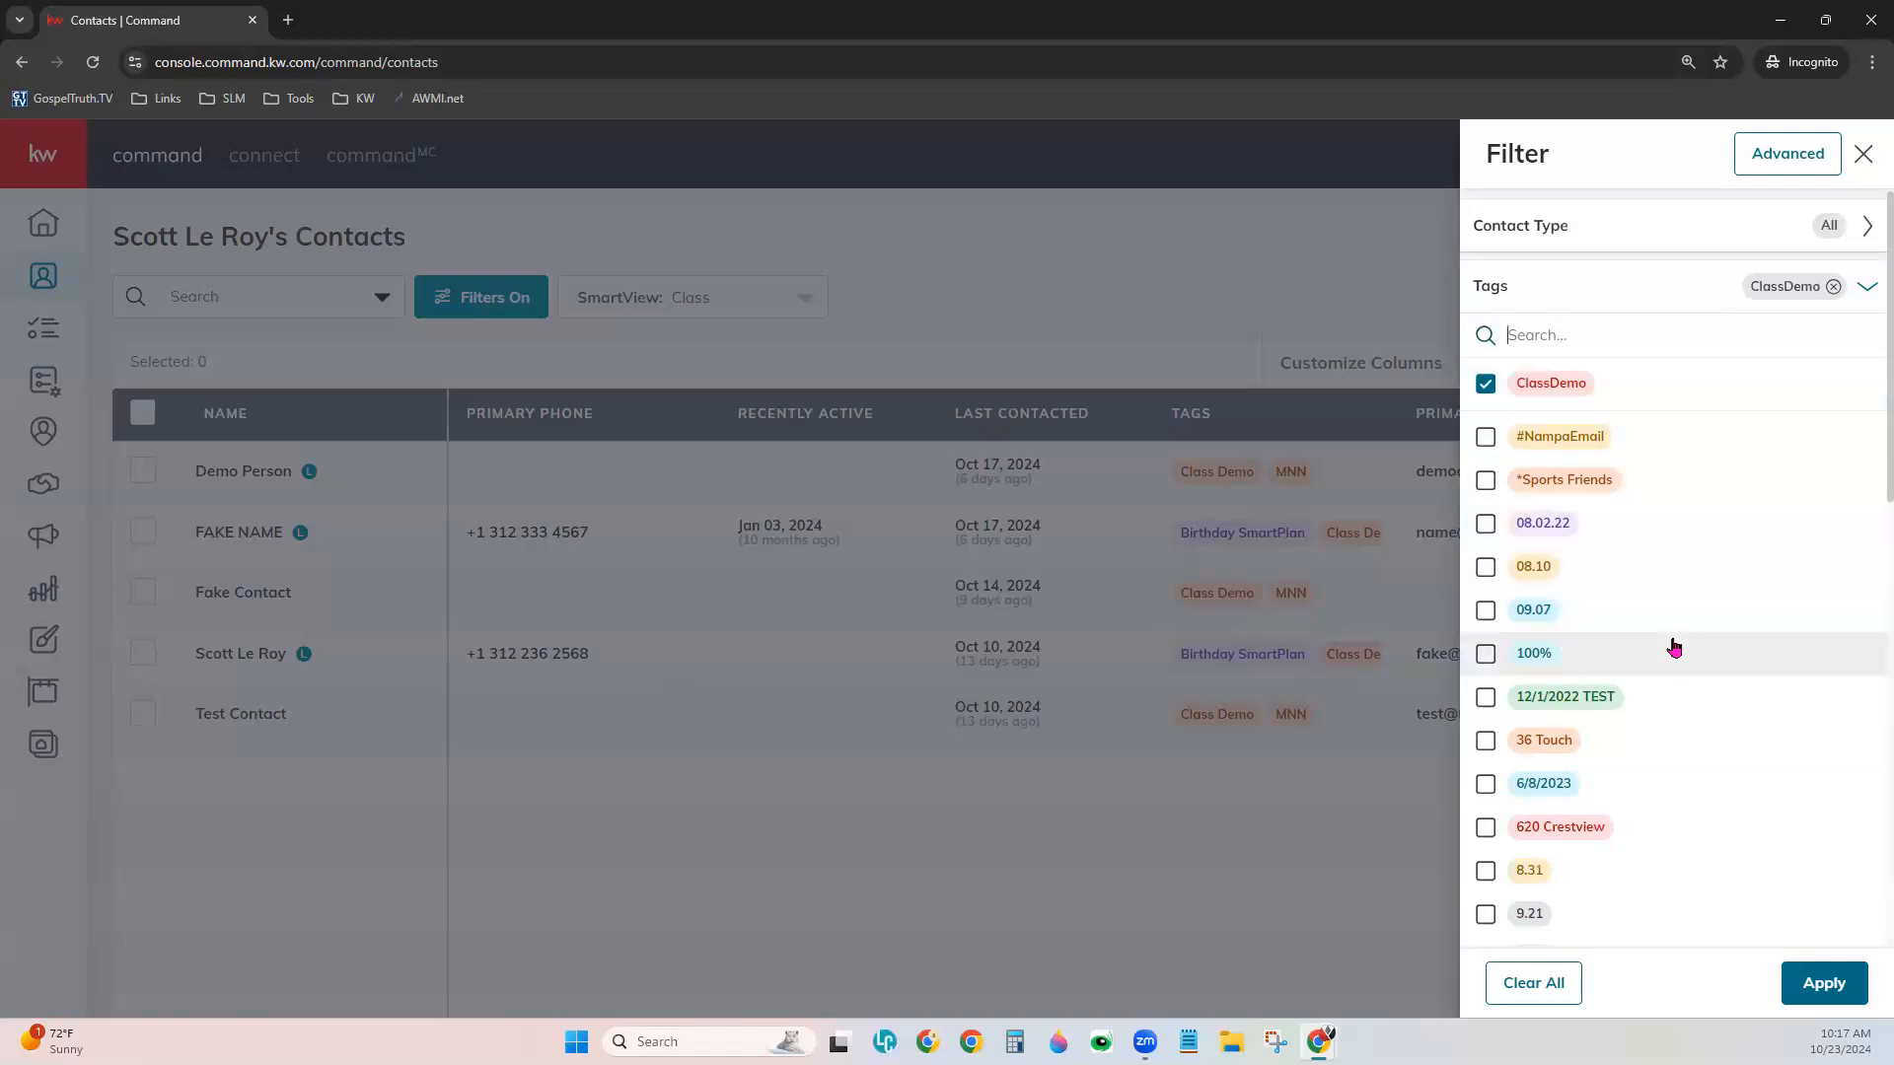
{"action": "type", "text": "Demo"}
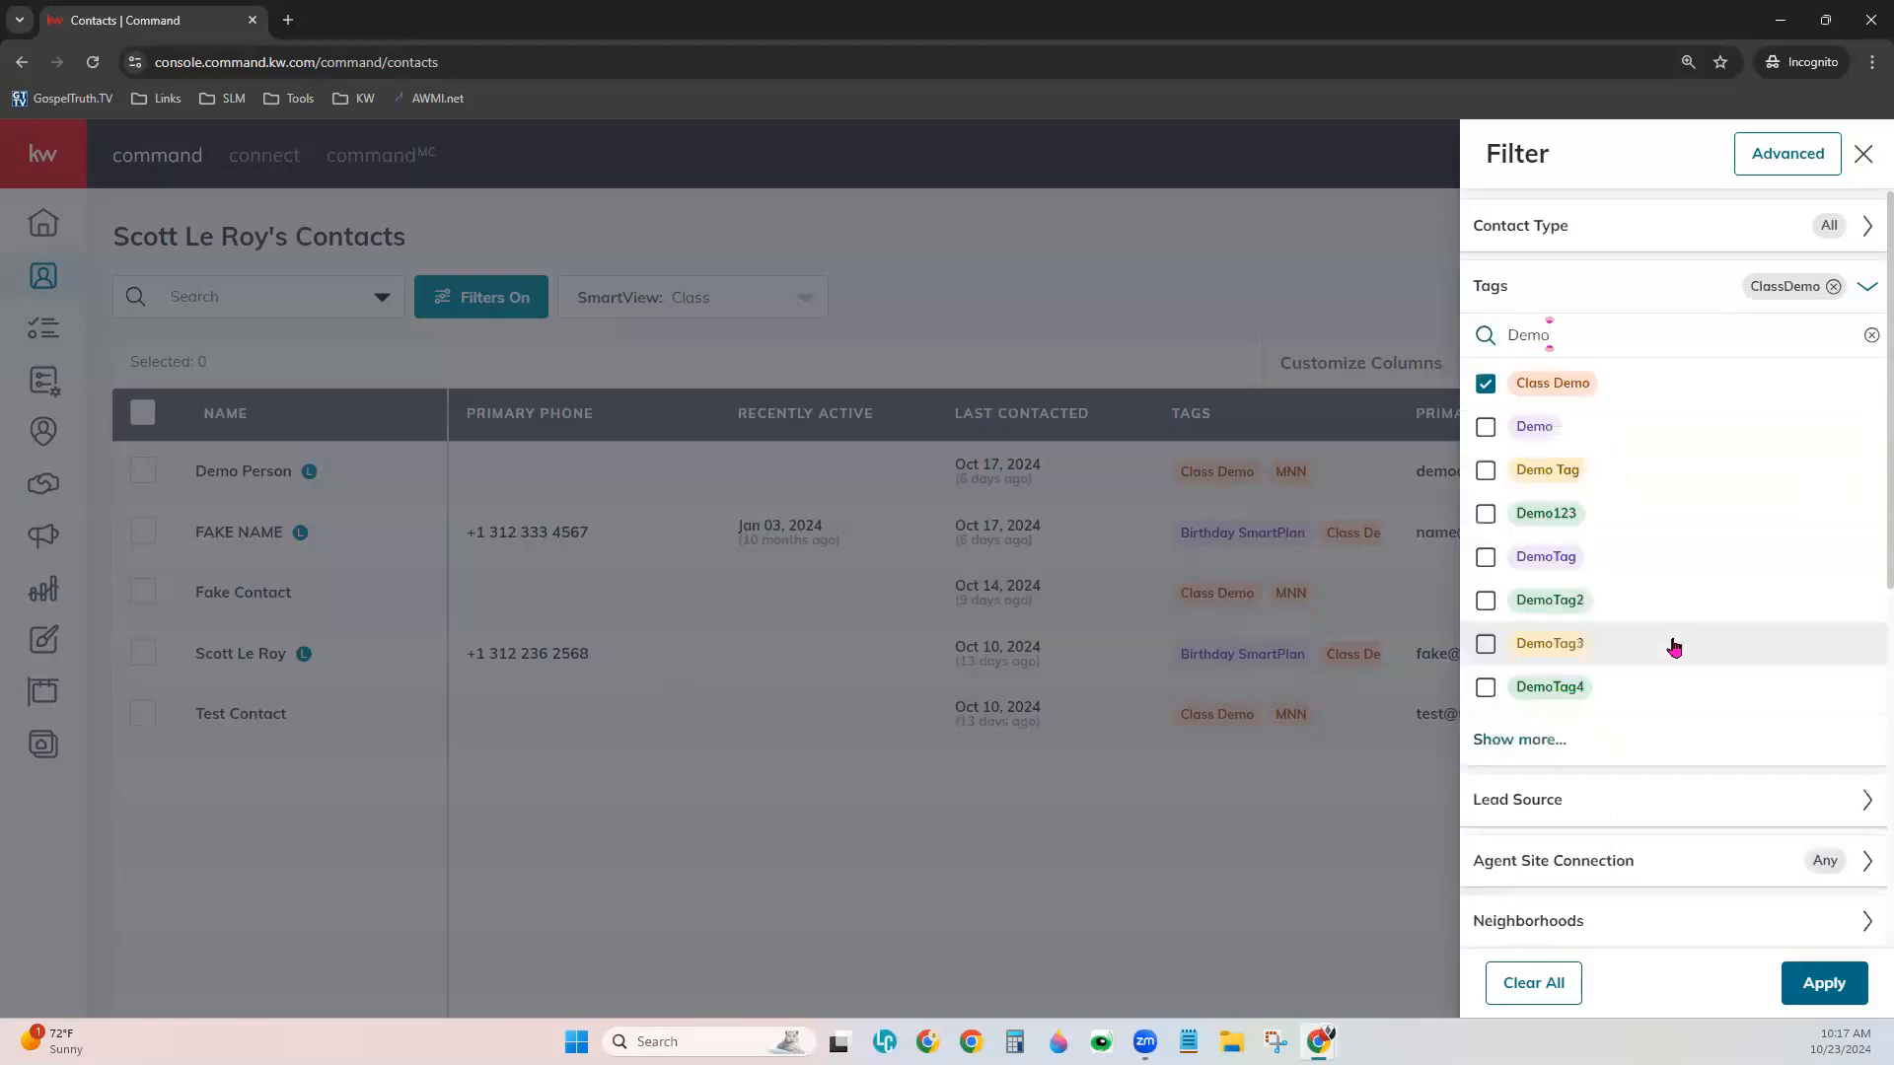
{"action": "left_click", "coordinate": [1485, 426]}
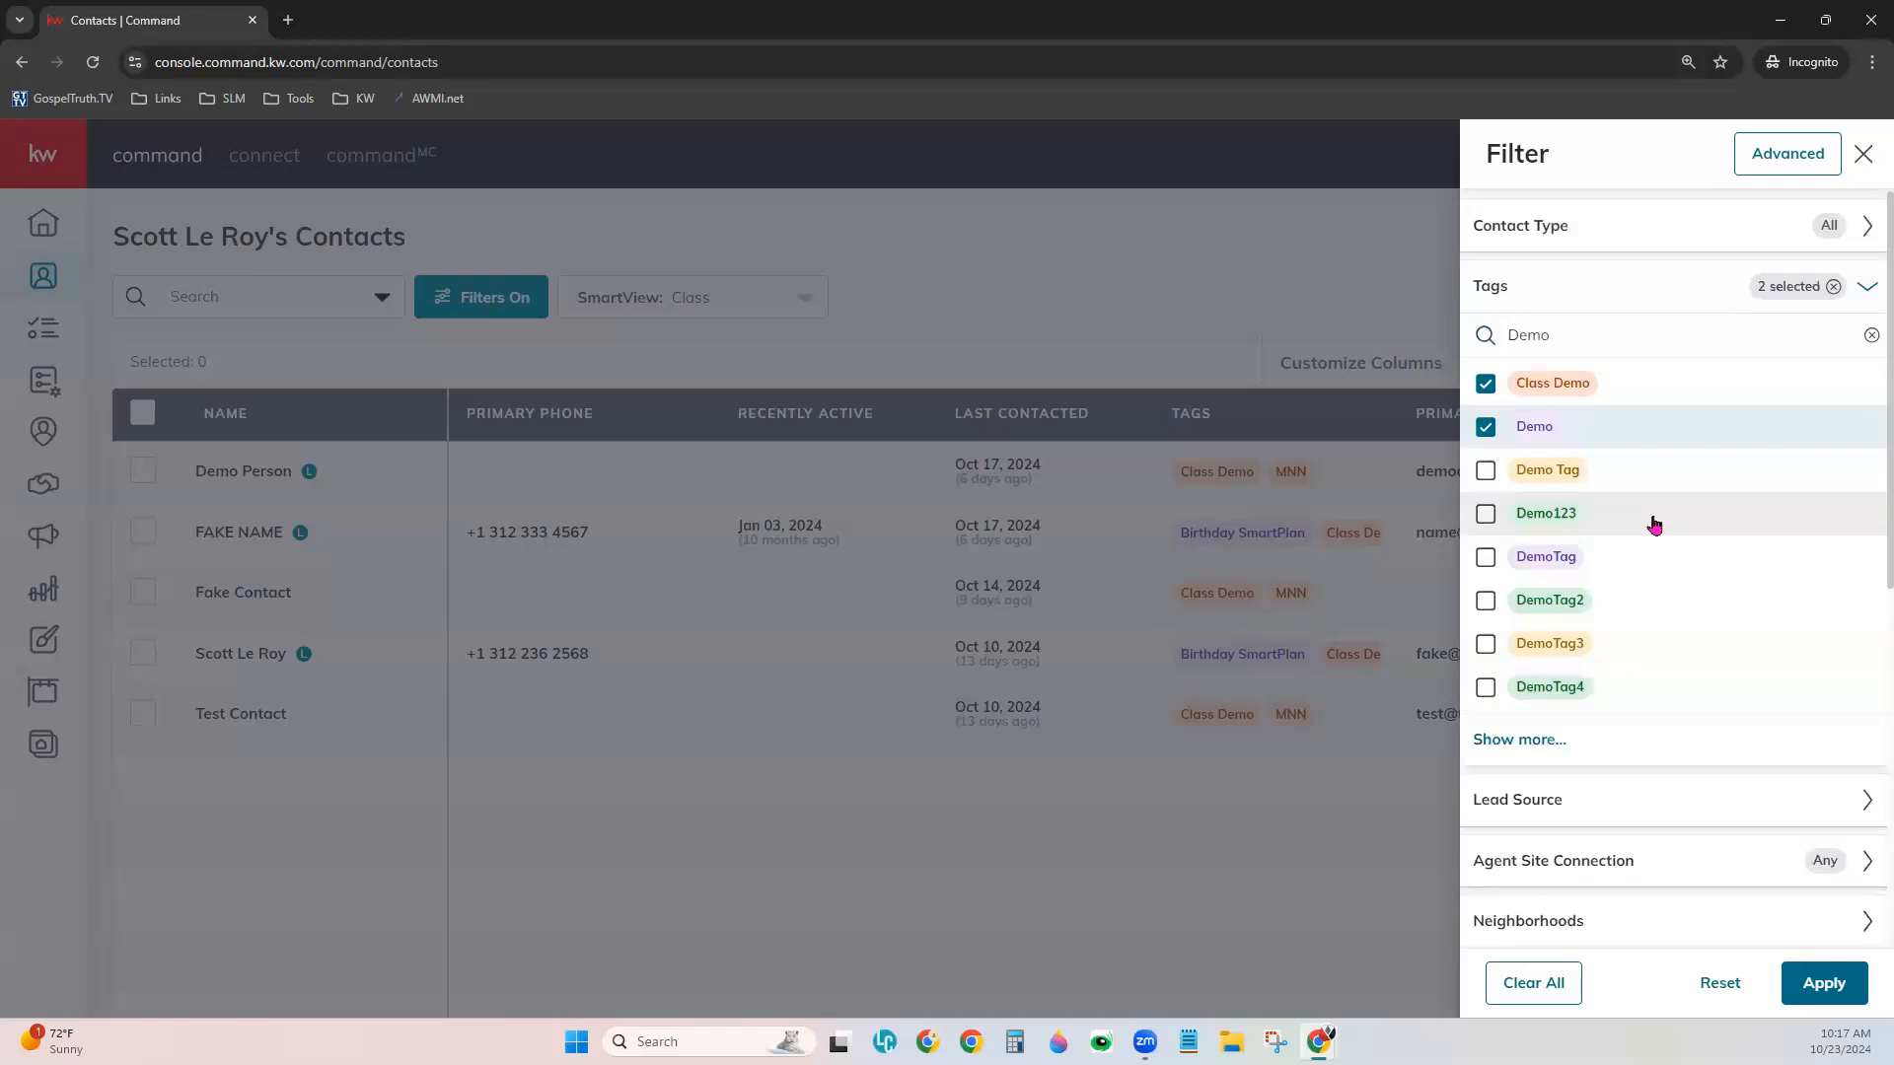
{"action": "left_click", "coordinate": [1867, 286]}
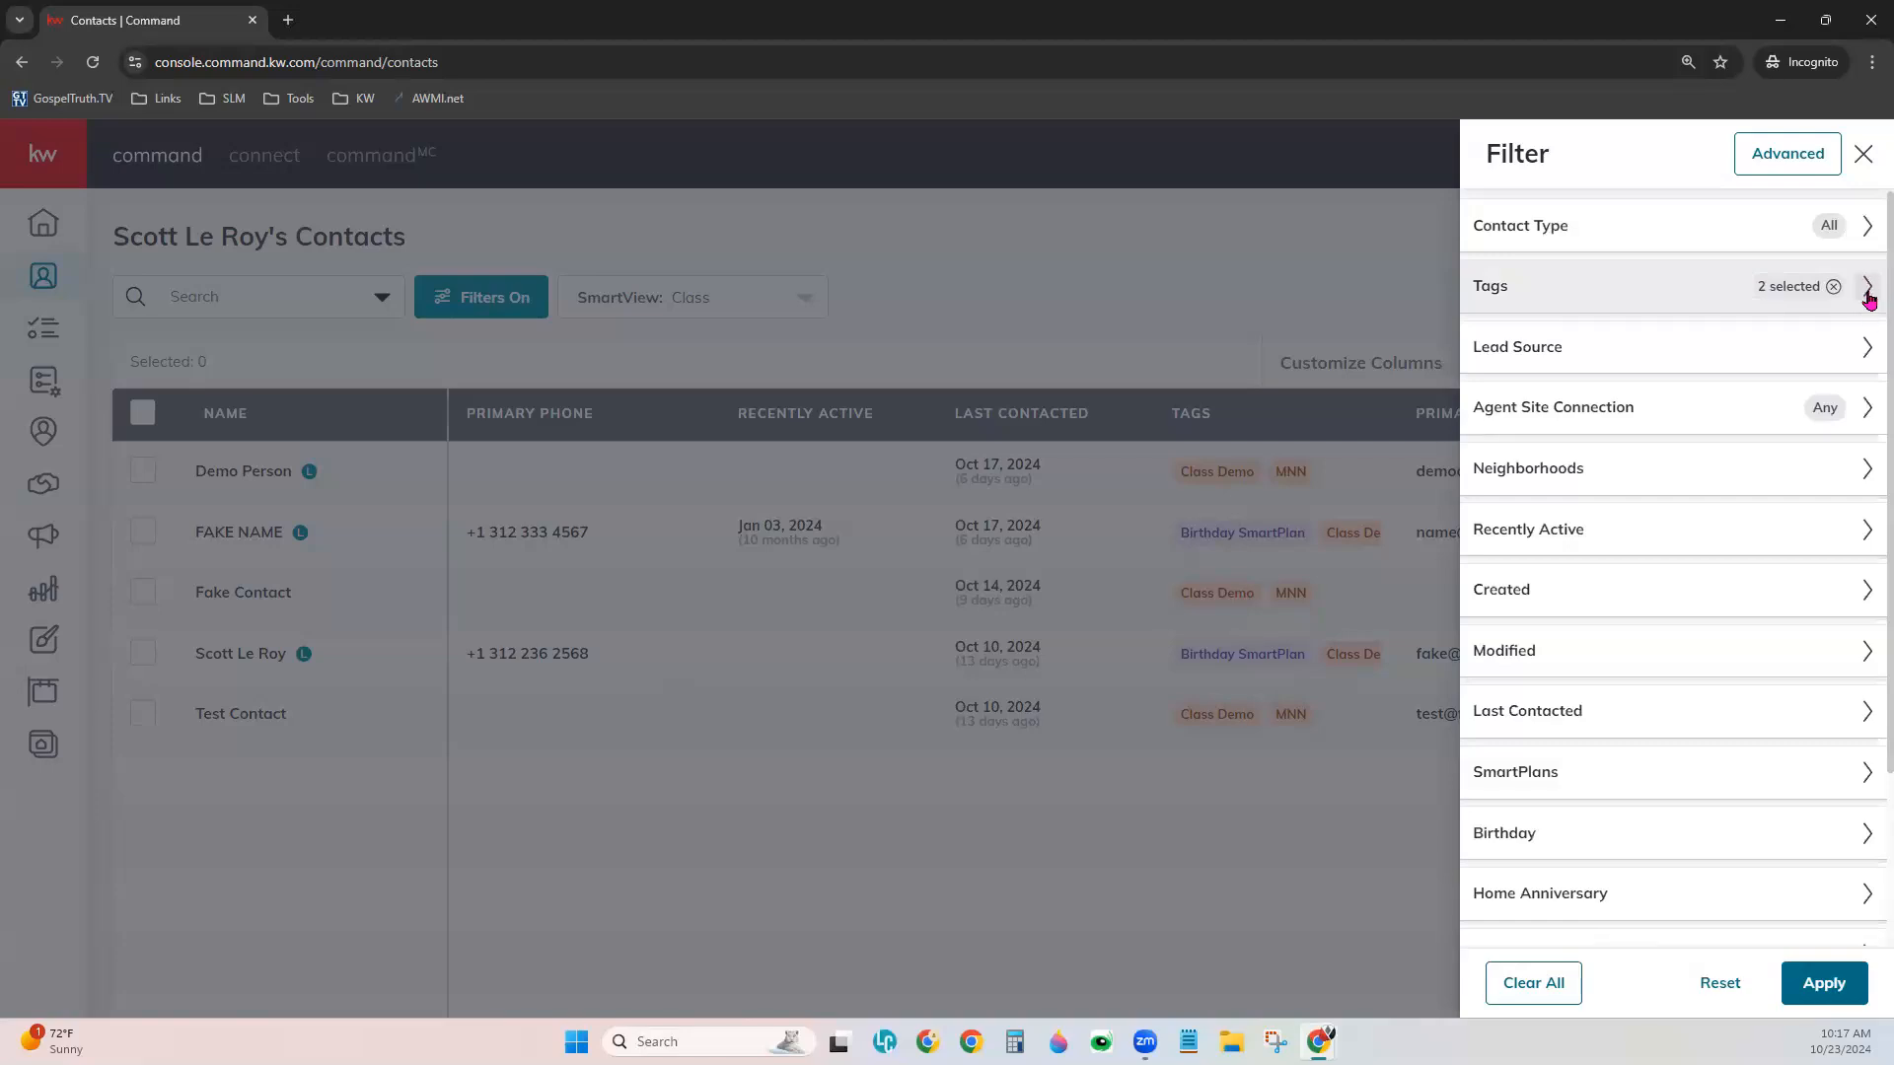
{"action": "left_click", "coordinate": [1867, 288]}
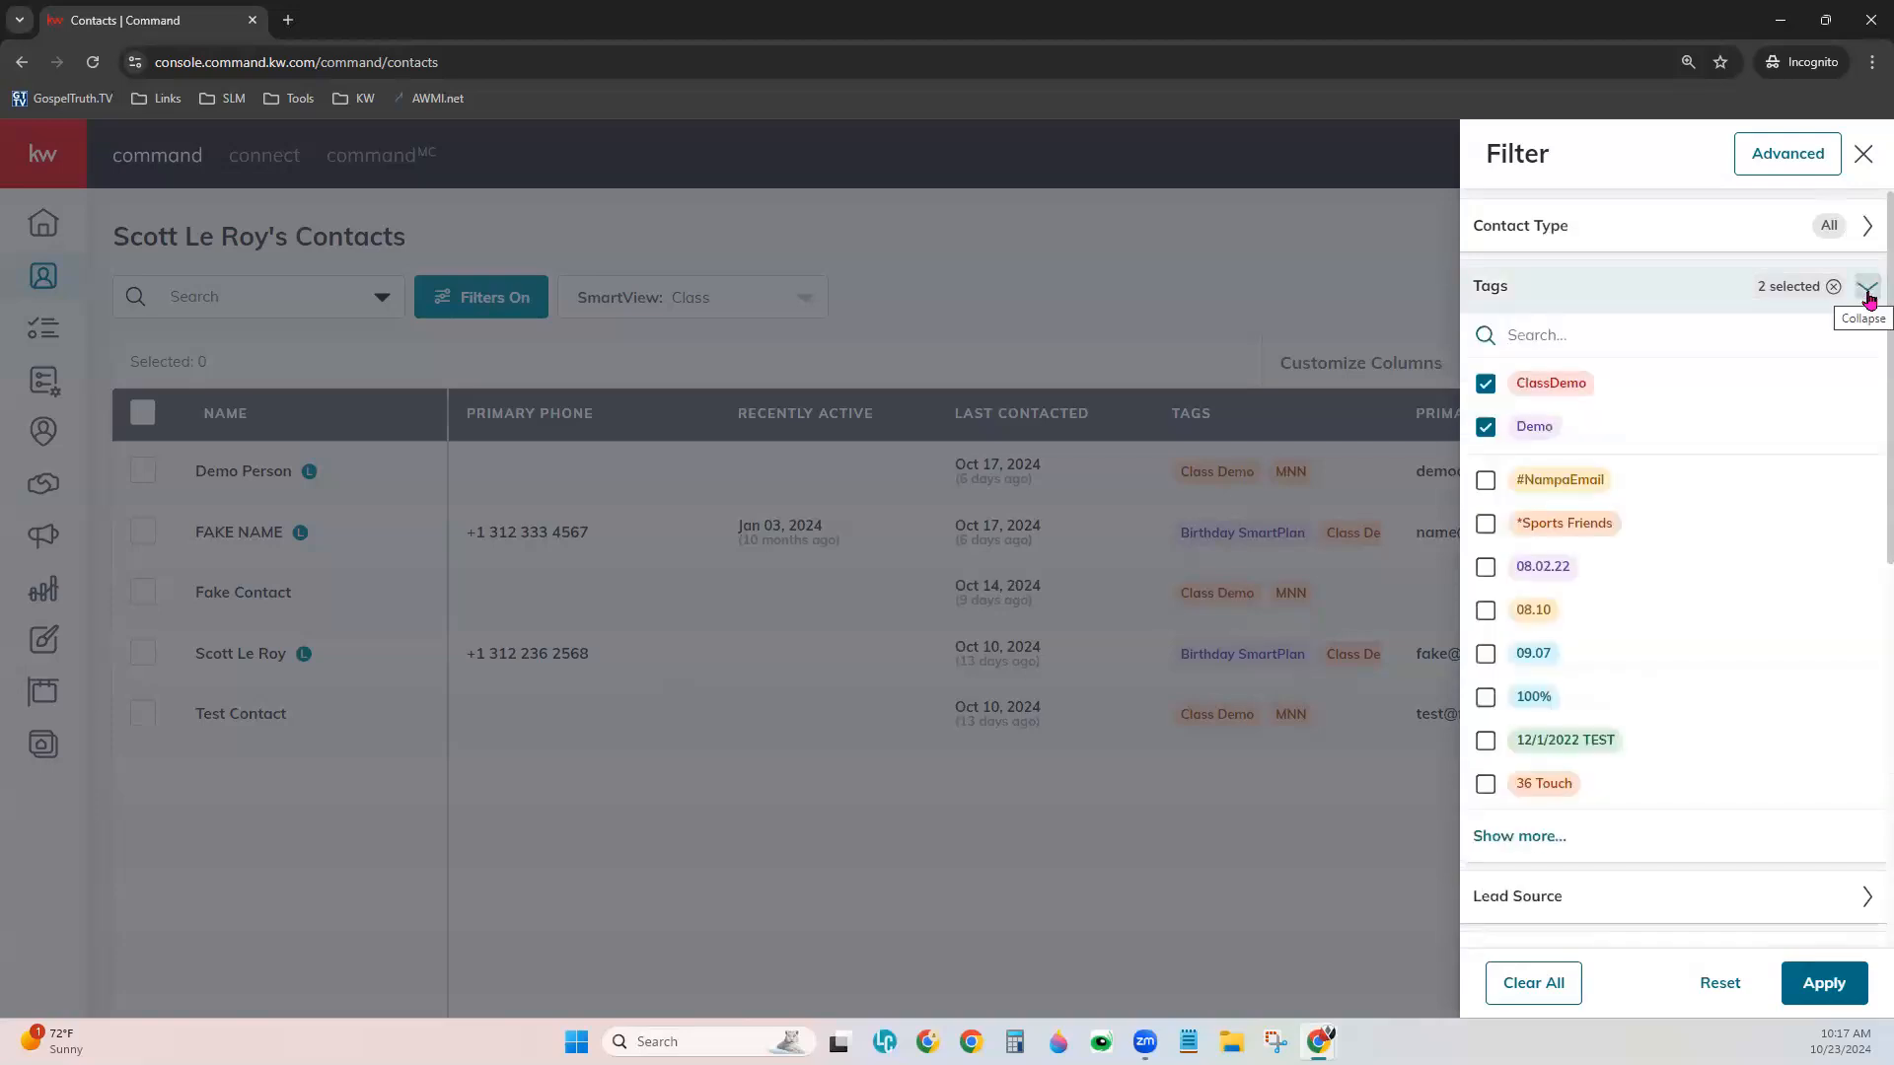
{"action": "left_click", "coordinate": [1866, 288]}
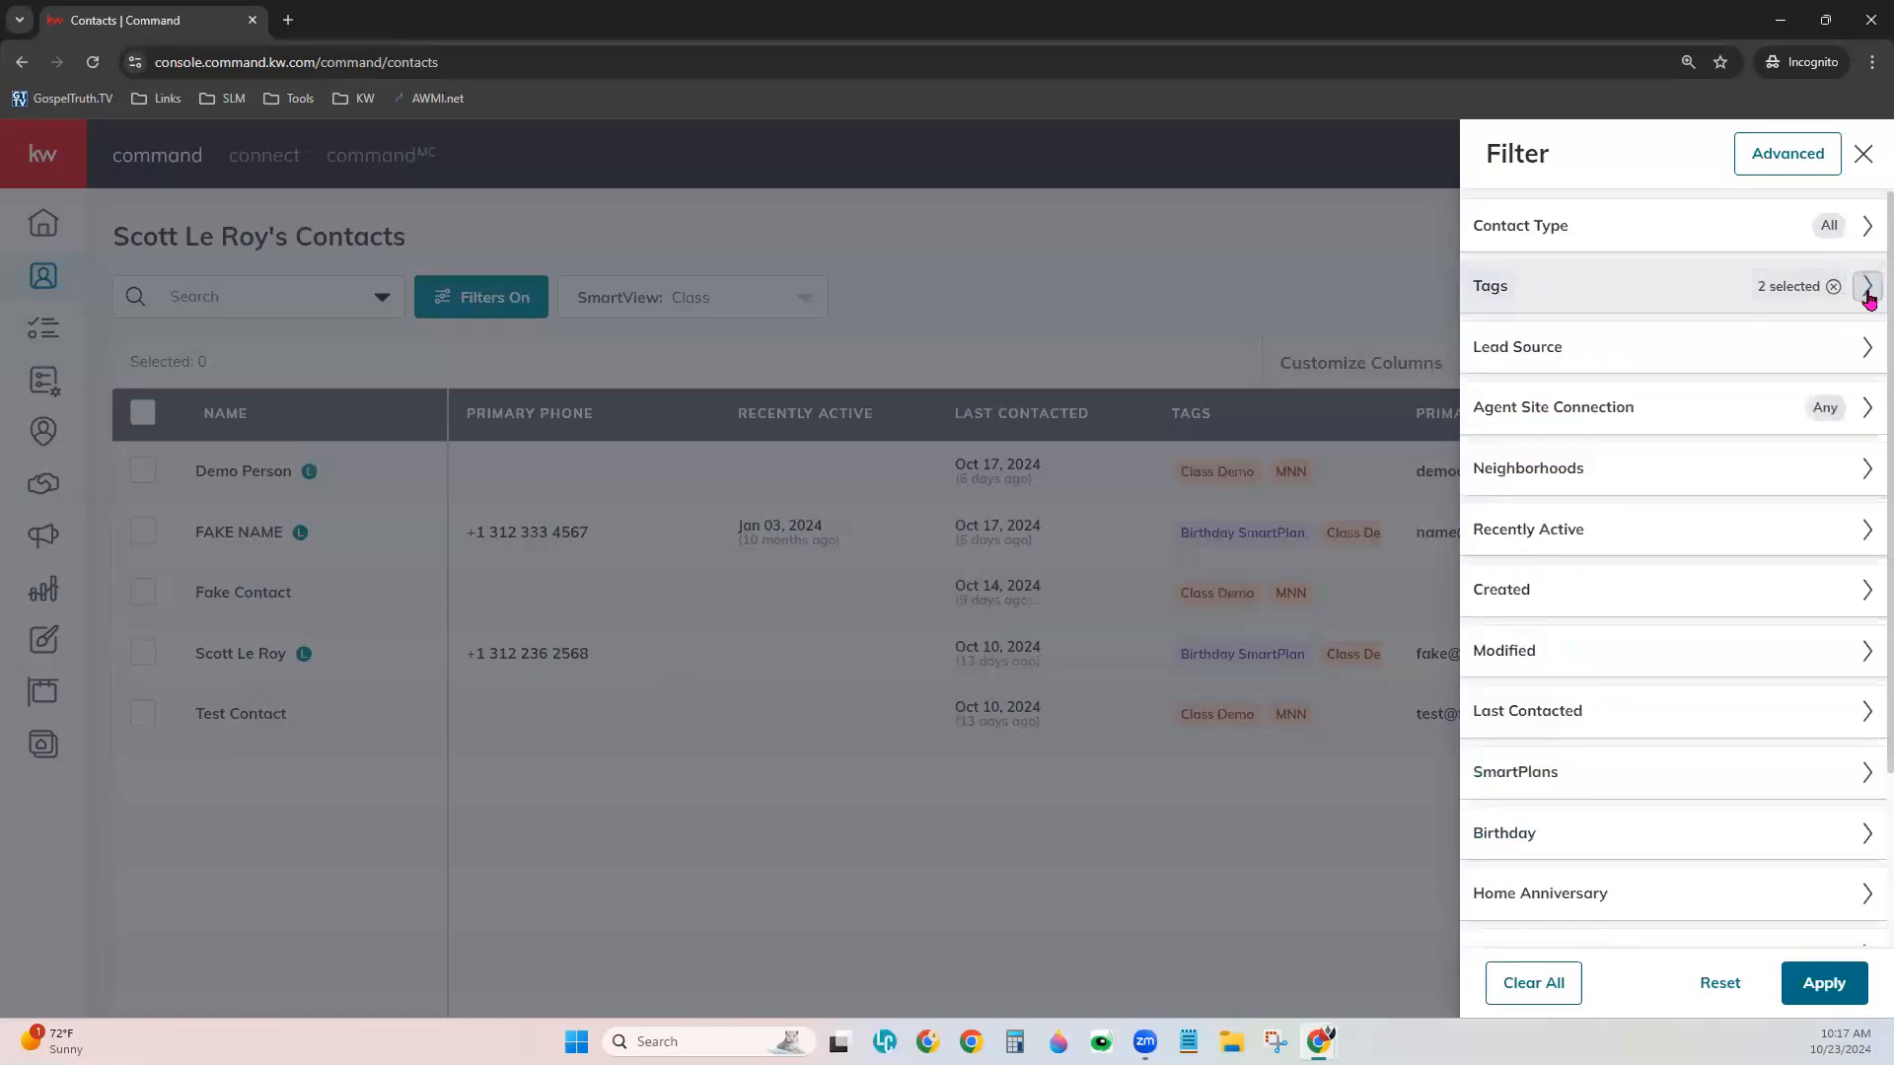
Search the lead sources for "Site" and filter by KW App/Site and New Sign Up (site).
{"action": "left_click", "coordinate": [1570, 365]}
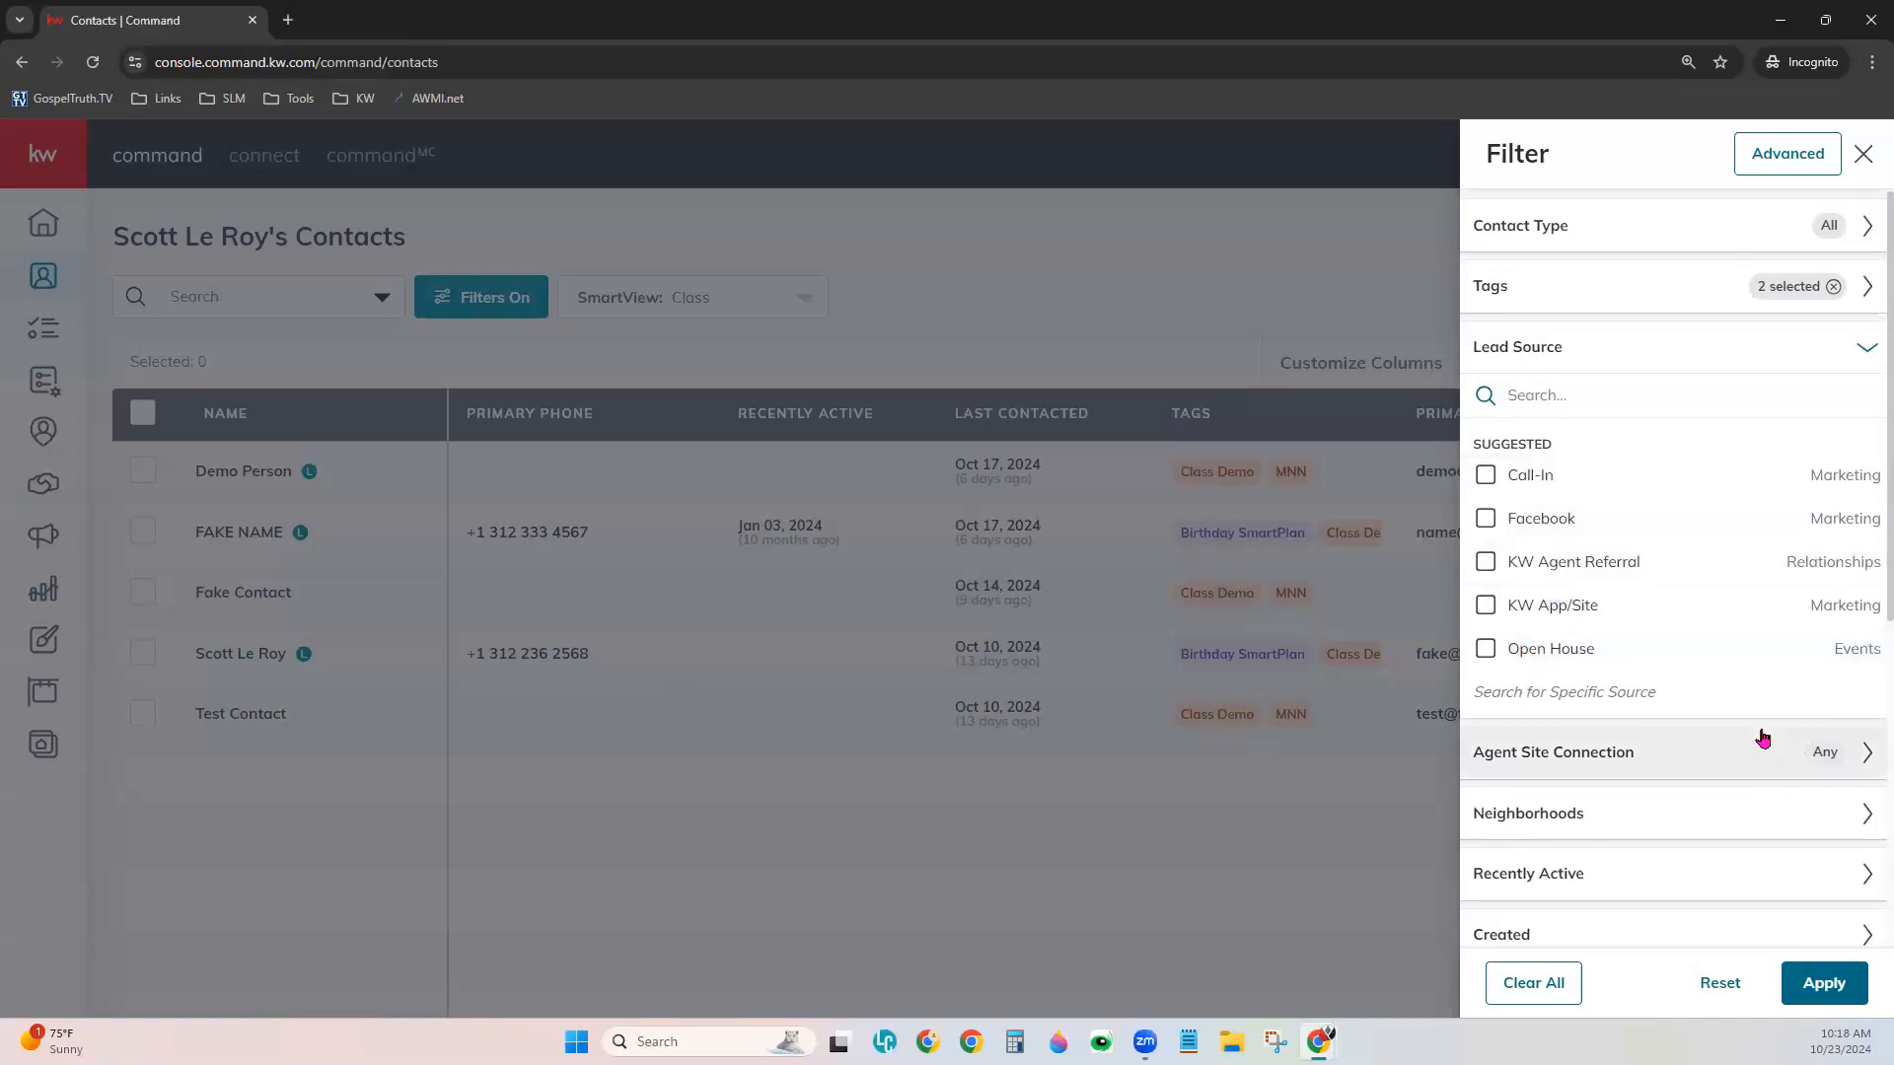
{"action": "type", "text": "Site"}
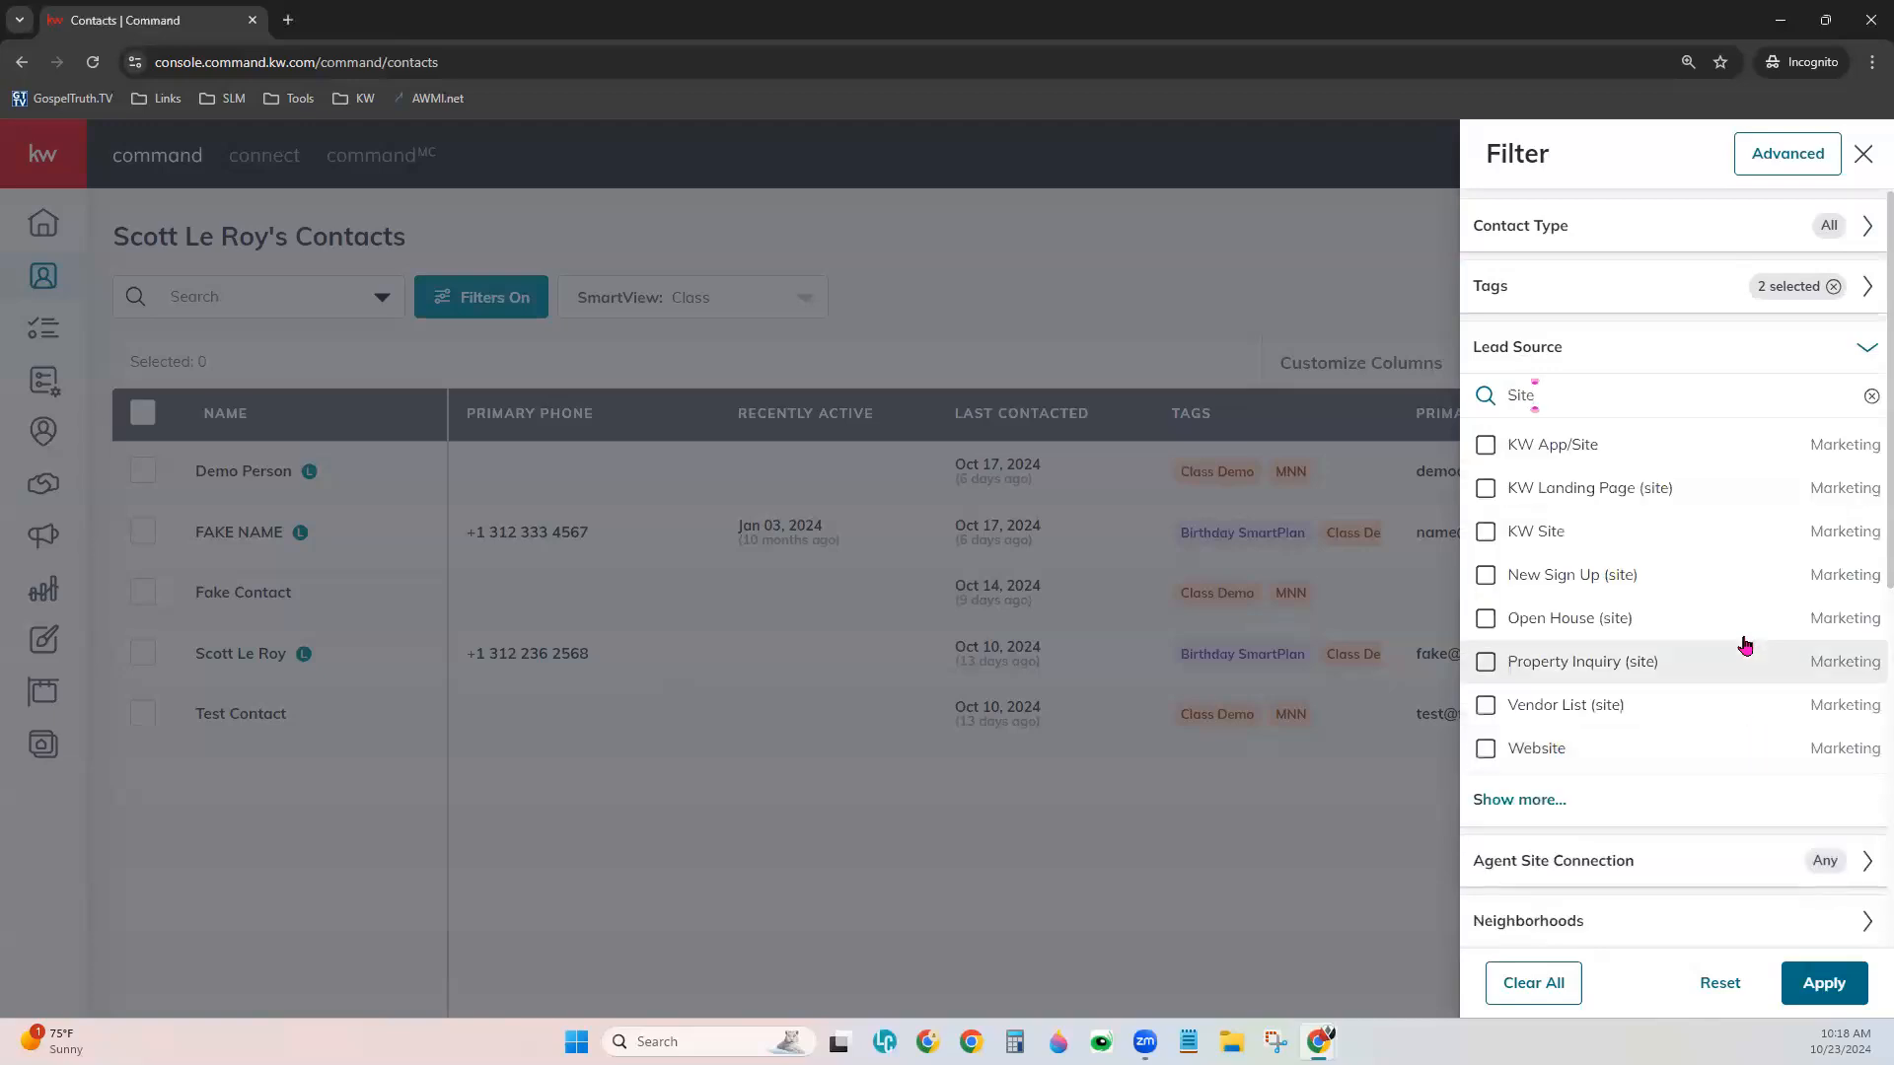
{"action": "left_click", "coordinate": [1491, 445]}
{"action": "left_click", "coordinate": [1489, 575]}
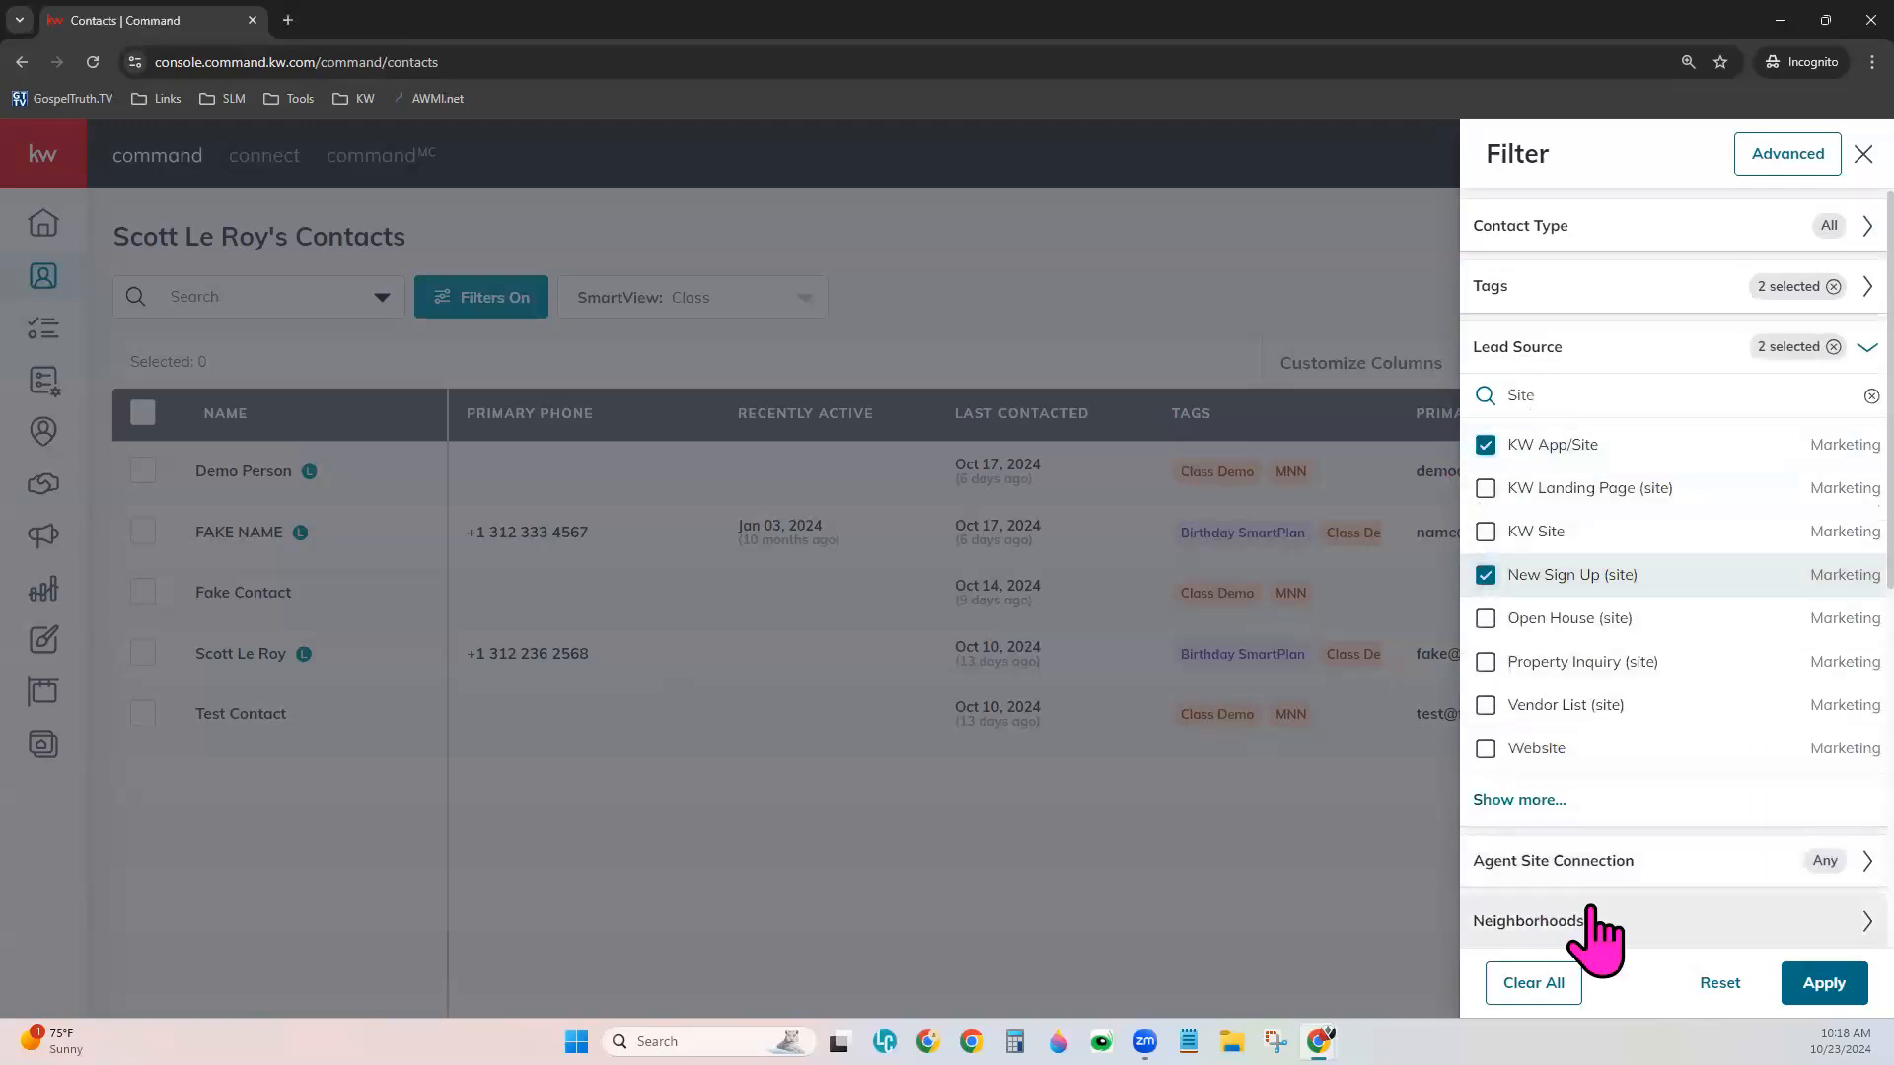
{"action": "left_click", "coordinate": [1866, 347]}
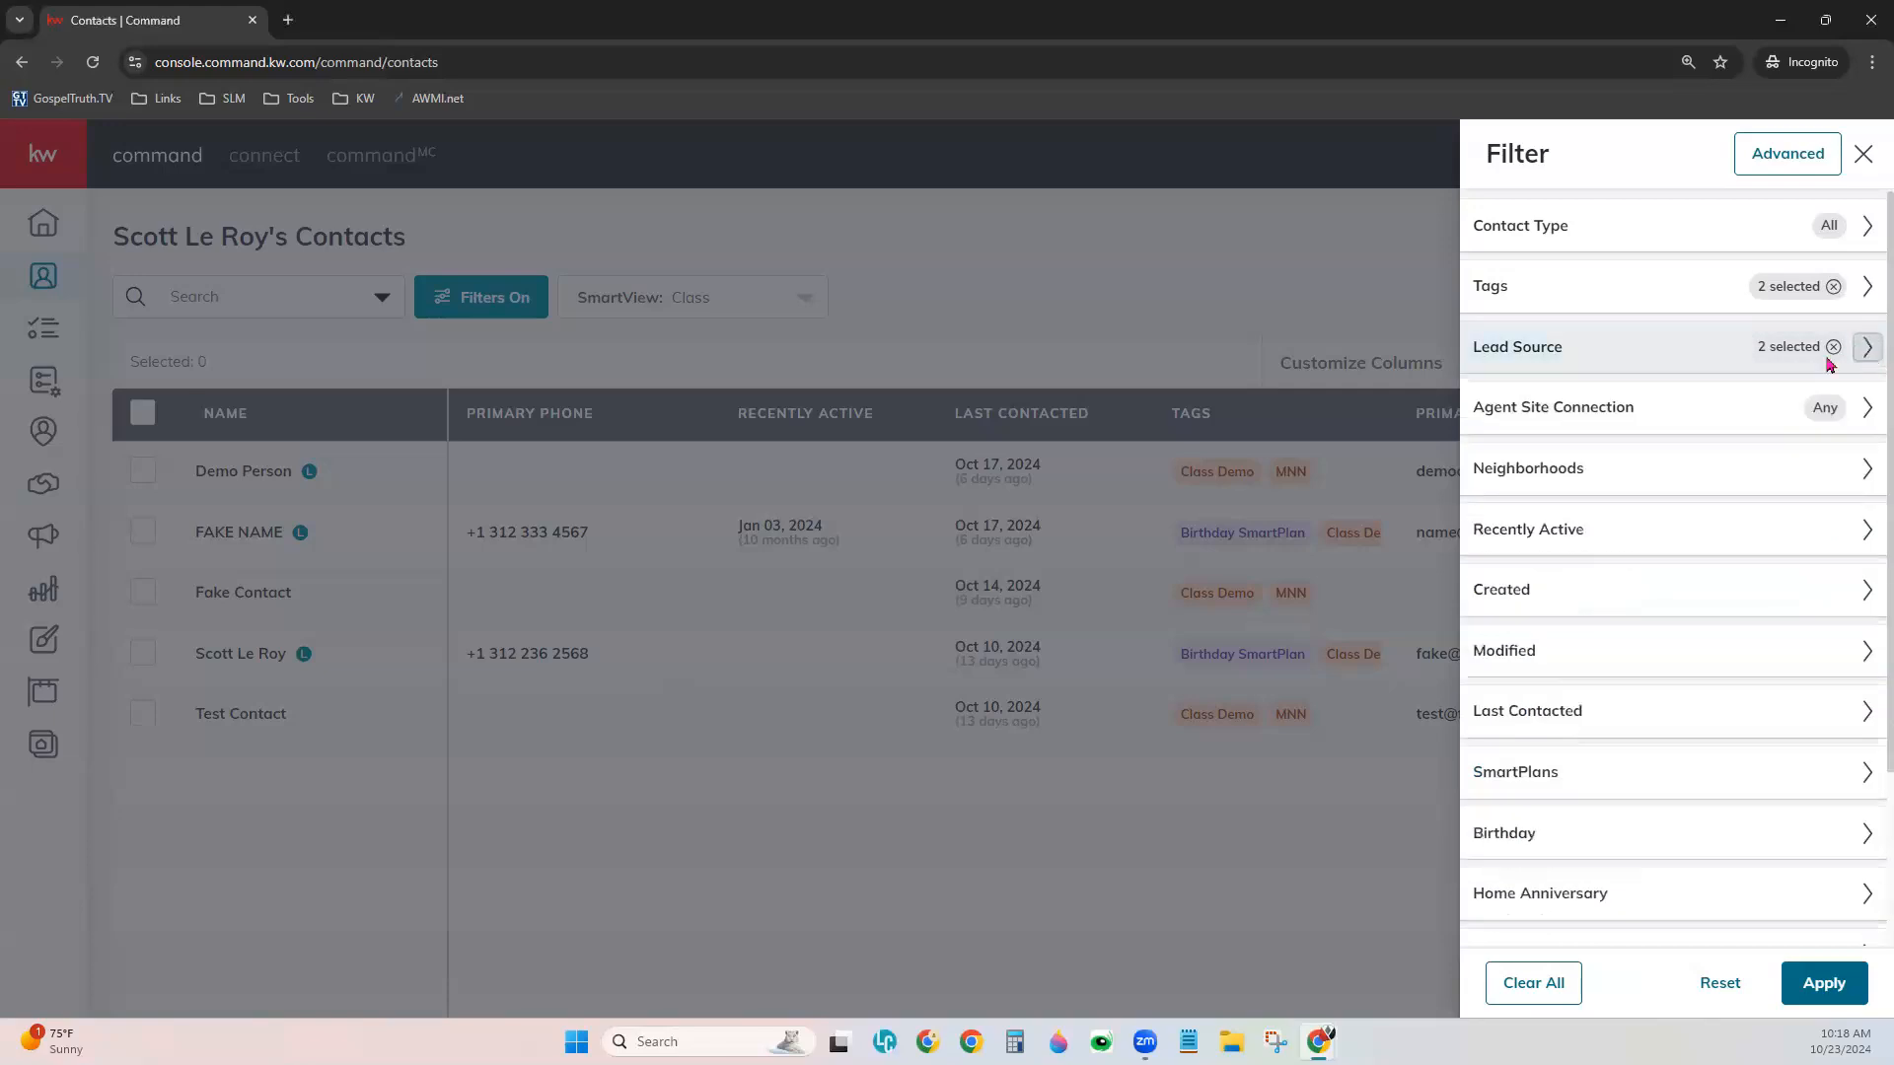
Try the Connected option for Agent Site Connection, and set the filter to Not Connected.
{"action": "left_click", "coordinate": [1609, 416]}
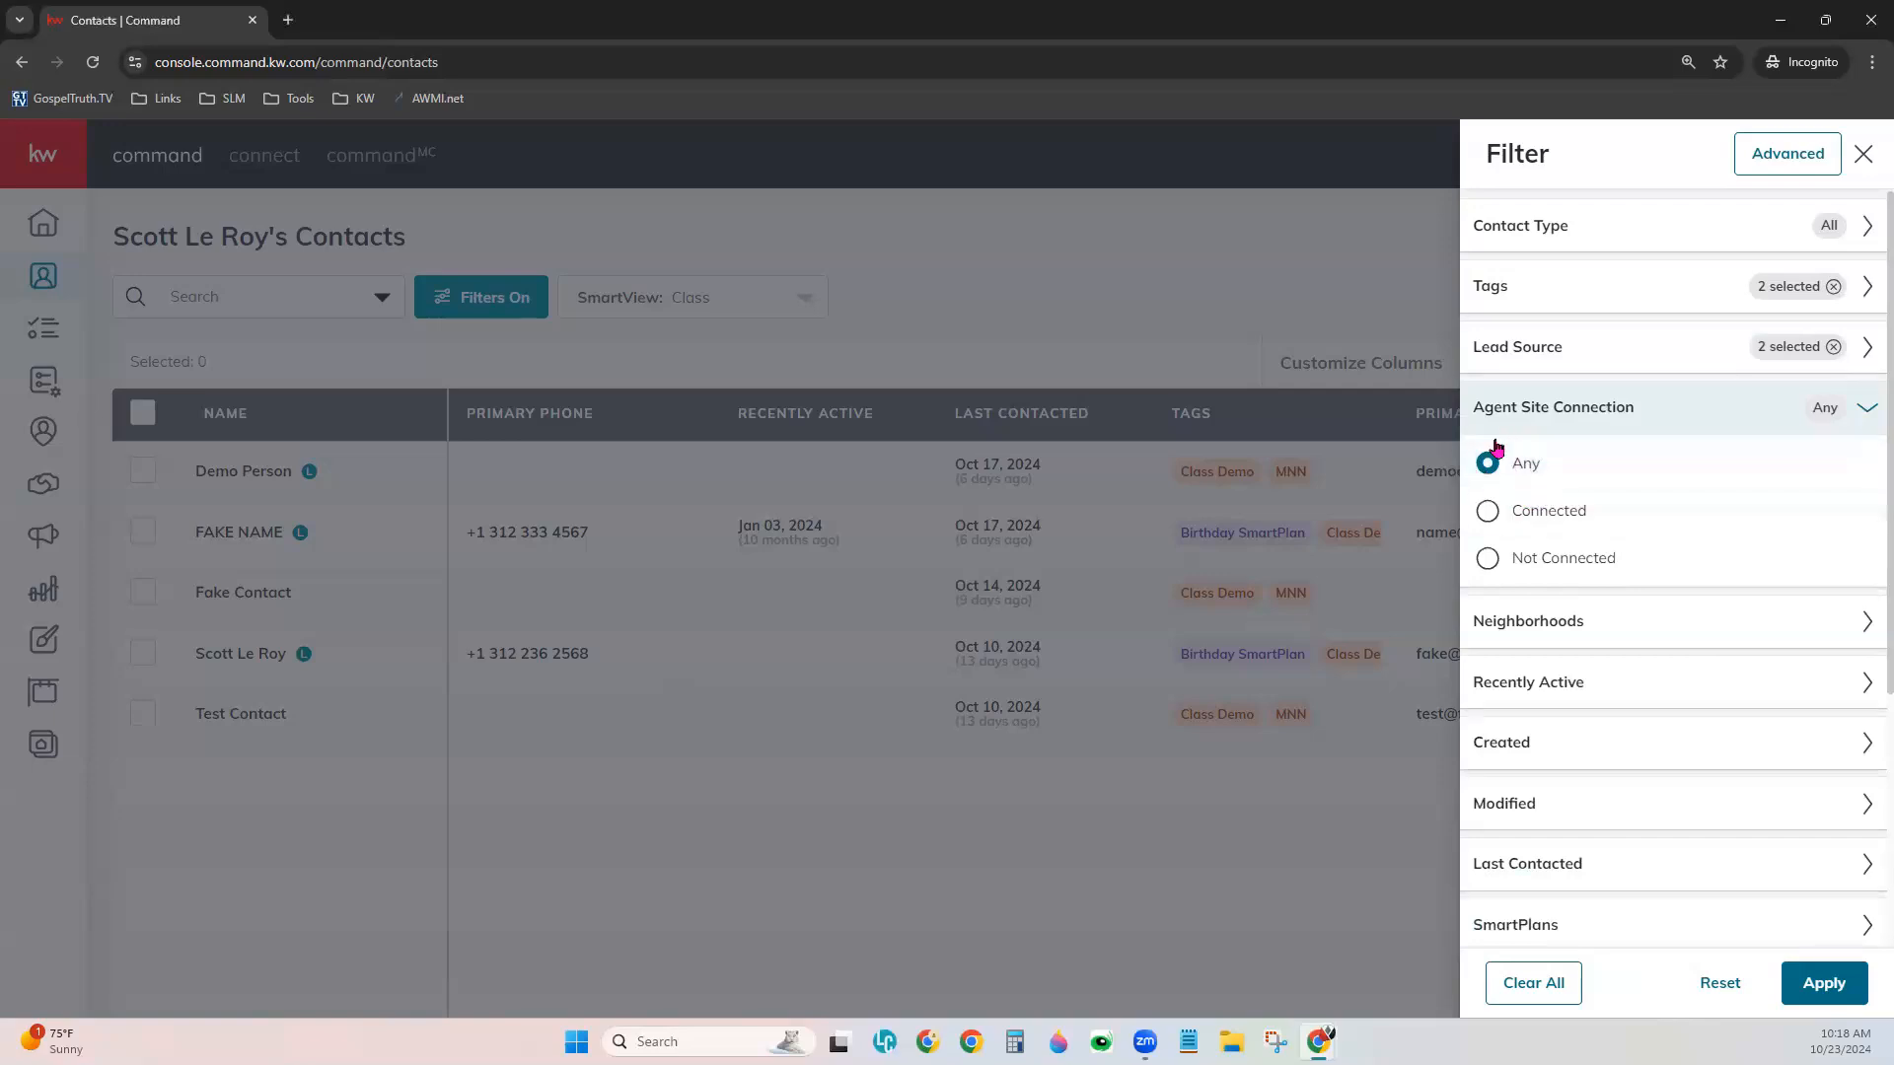
{"action": "left_click", "coordinate": [1578, 524]}
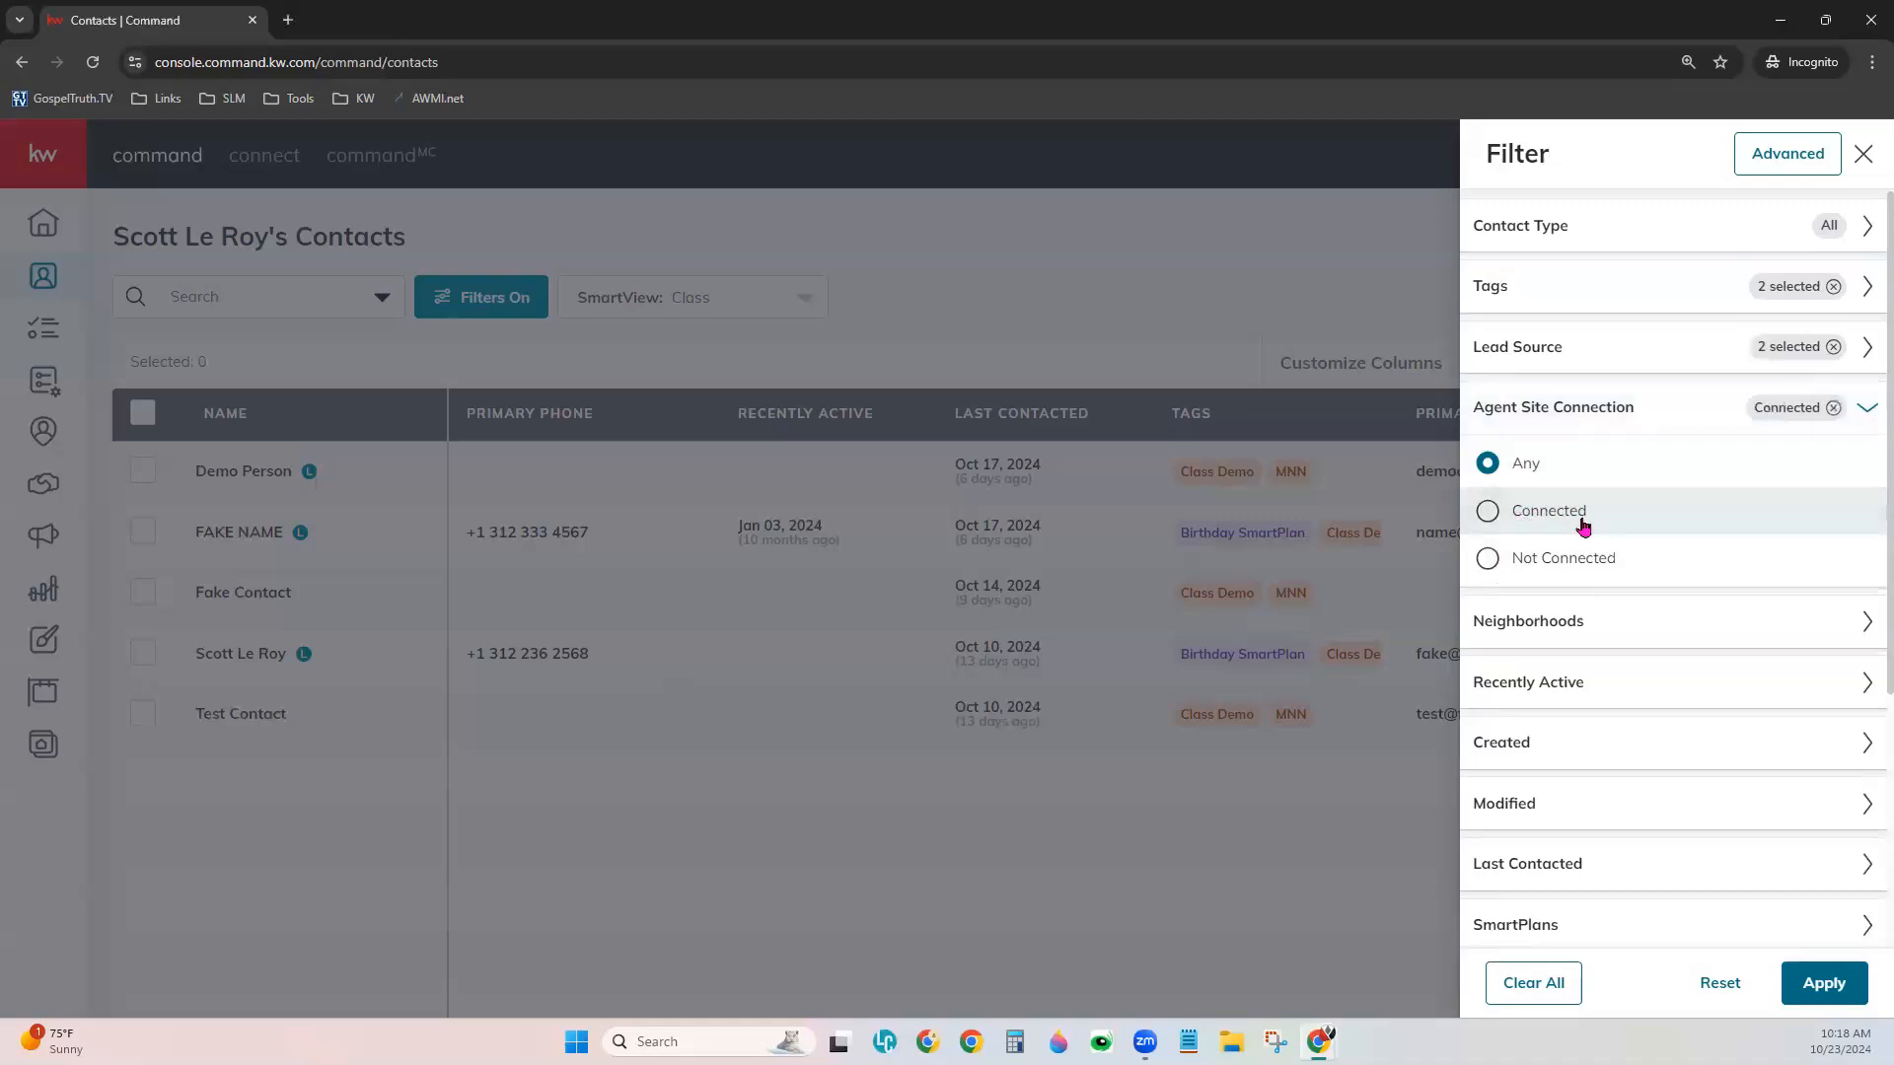
{"action": "left_click", "coordinate": [1532, 592]}
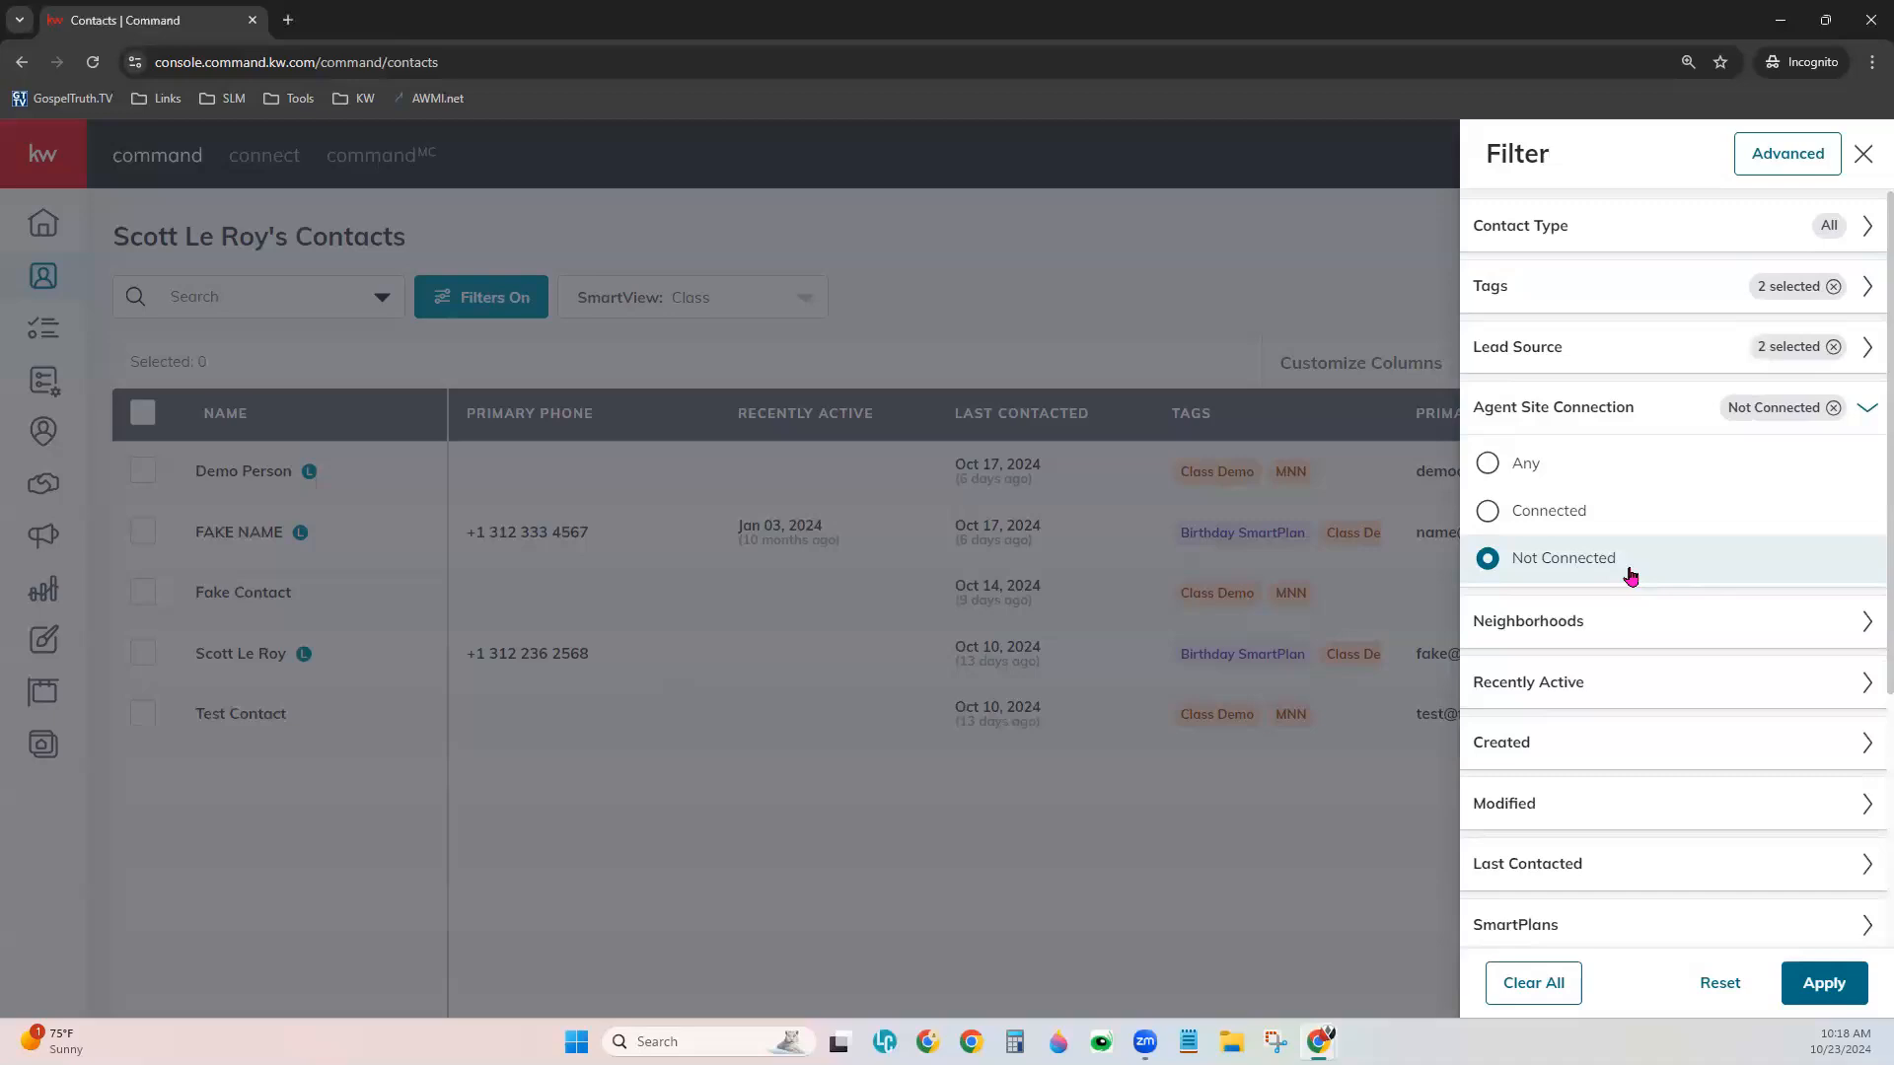
{"action": "left_click", "coordinate": [1618, 414]}
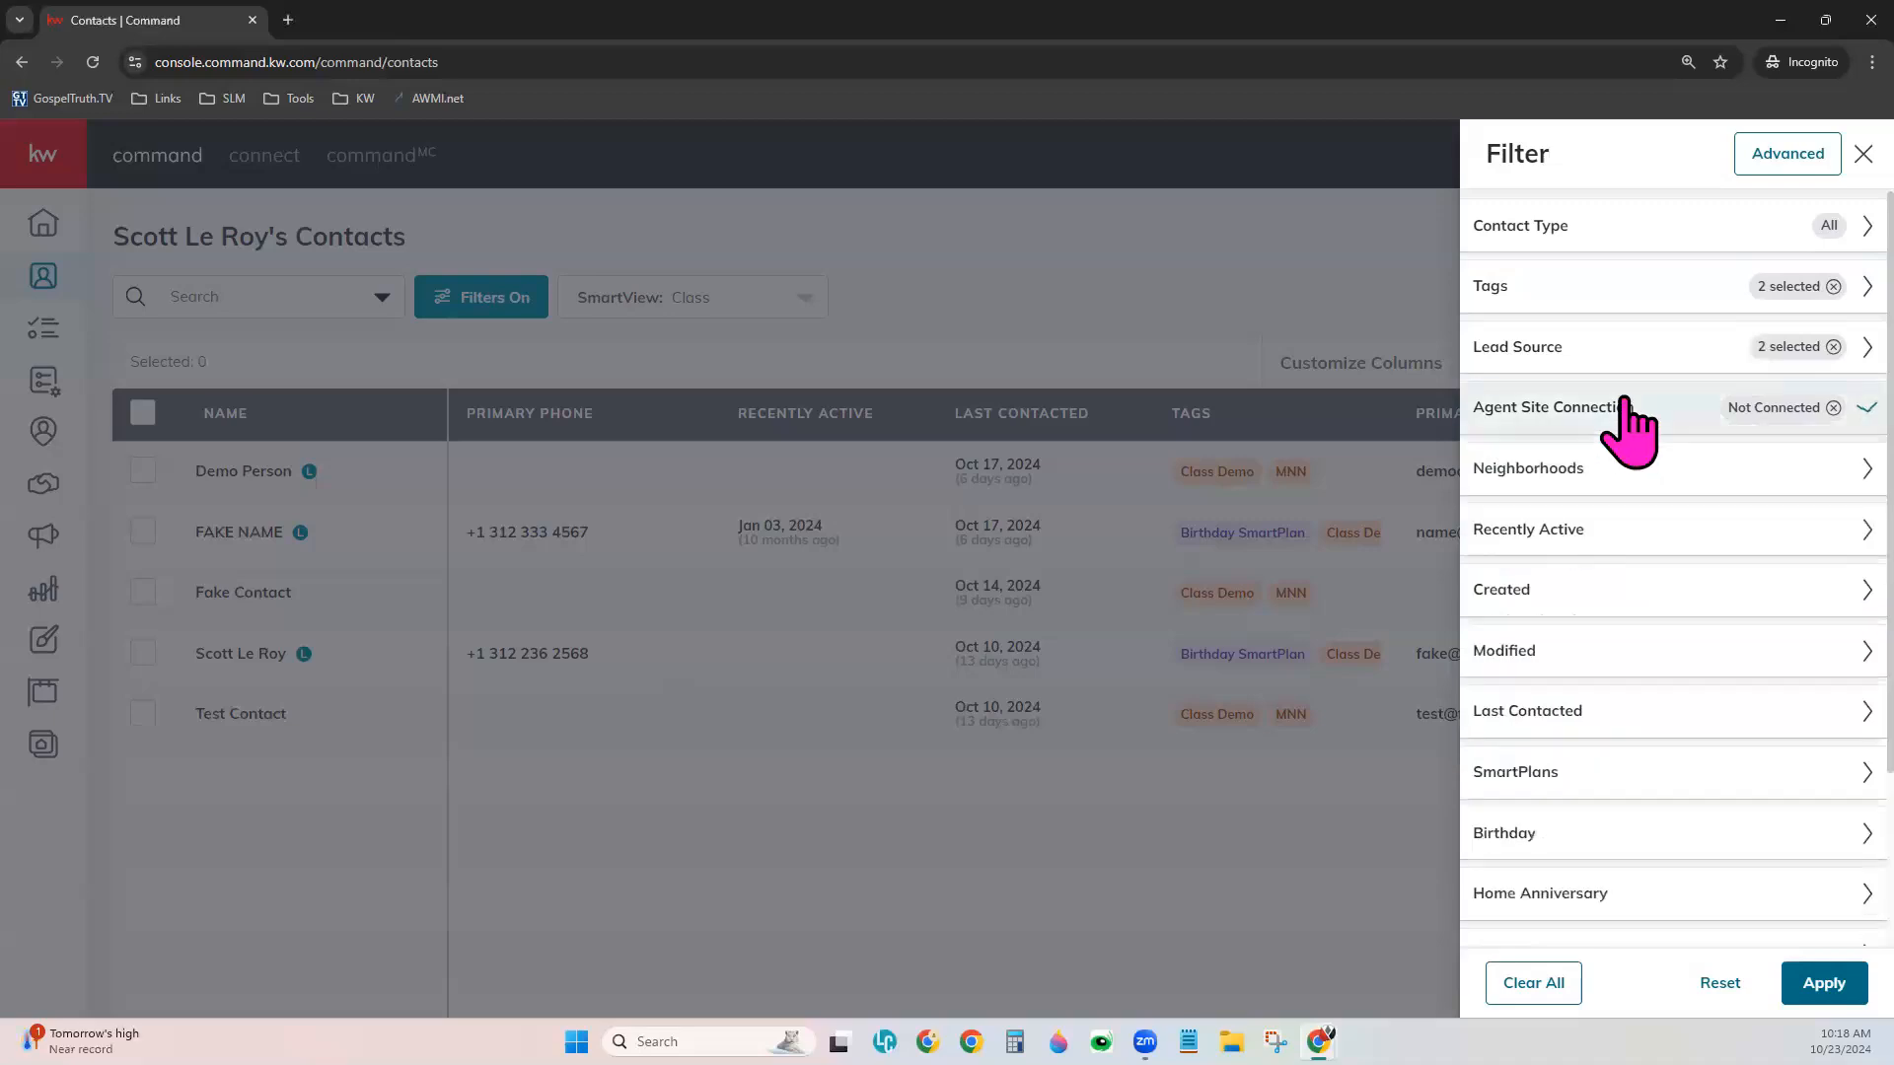
Set the Neighborhoods filter to Any Neighborhoods.
{"action": "left_click", "coordinate": [1612, 483]}
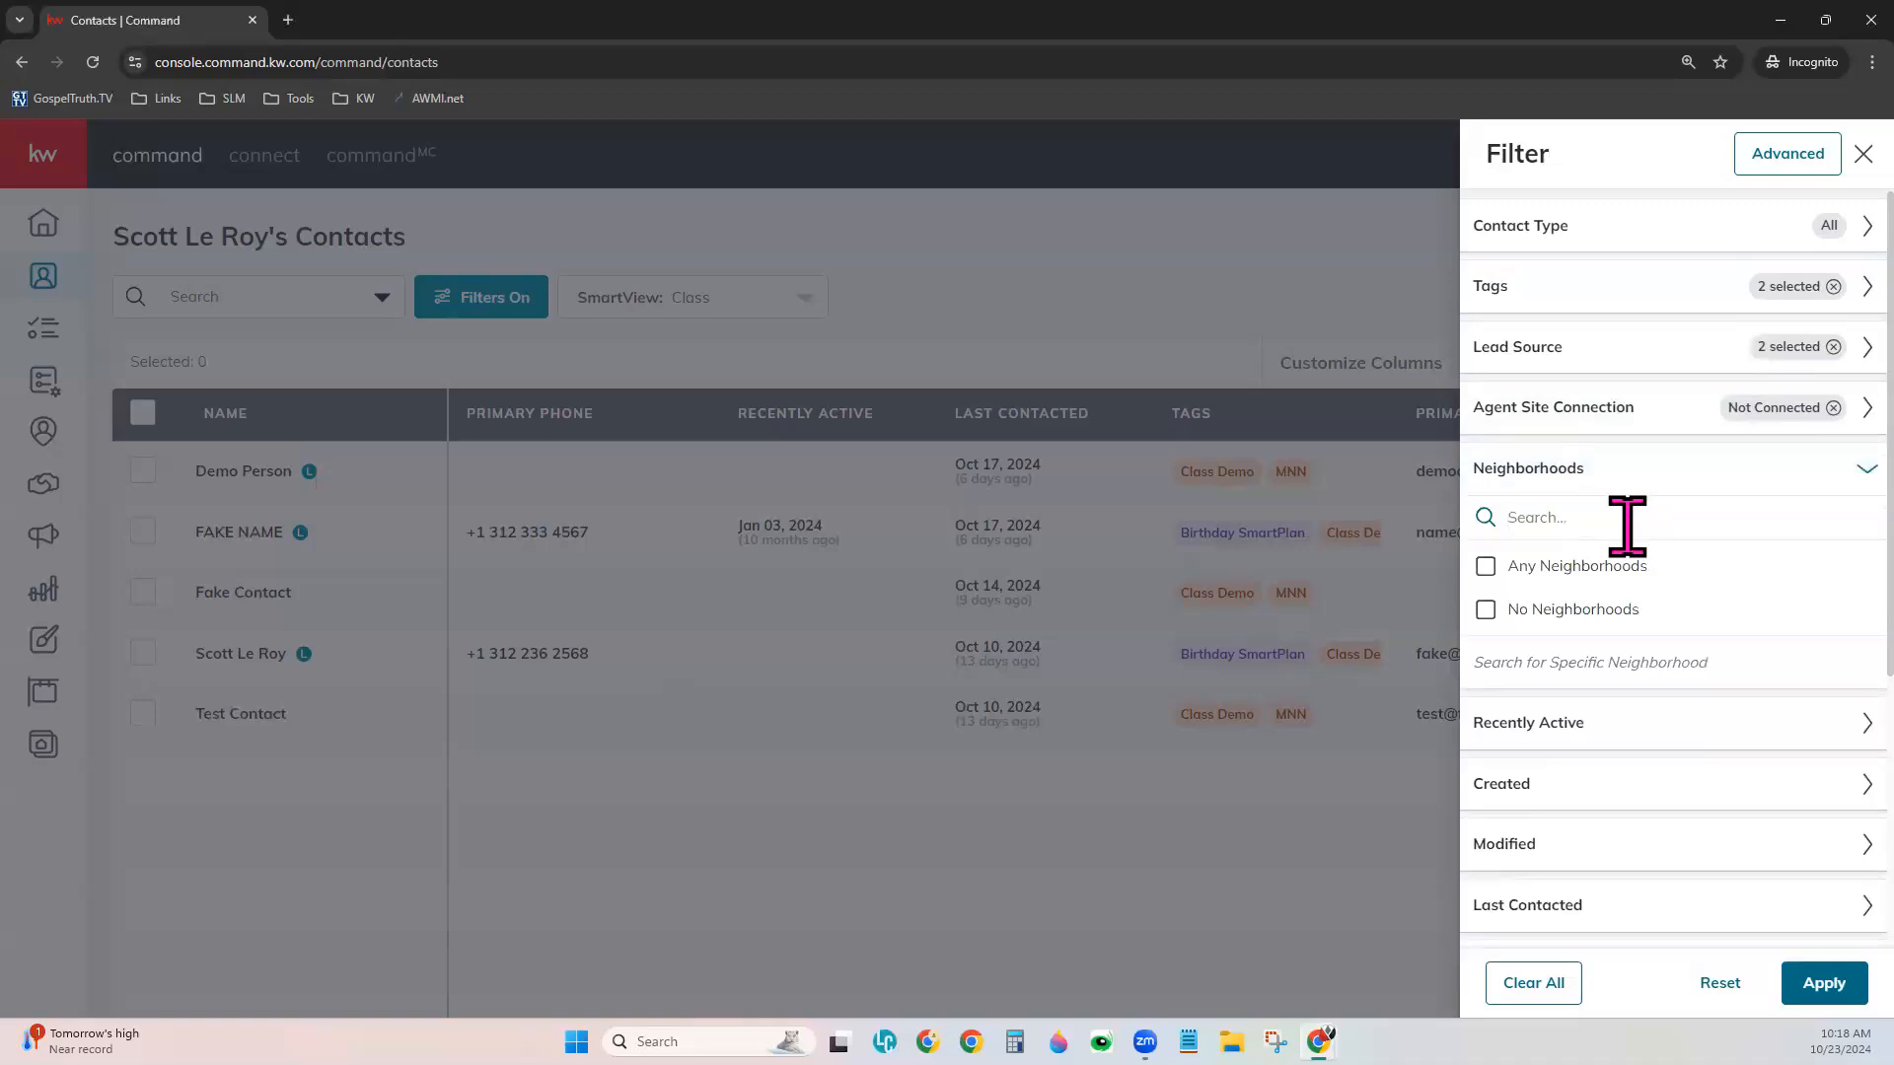
{"action": "left_click", "coordinate": [1589, 564]}
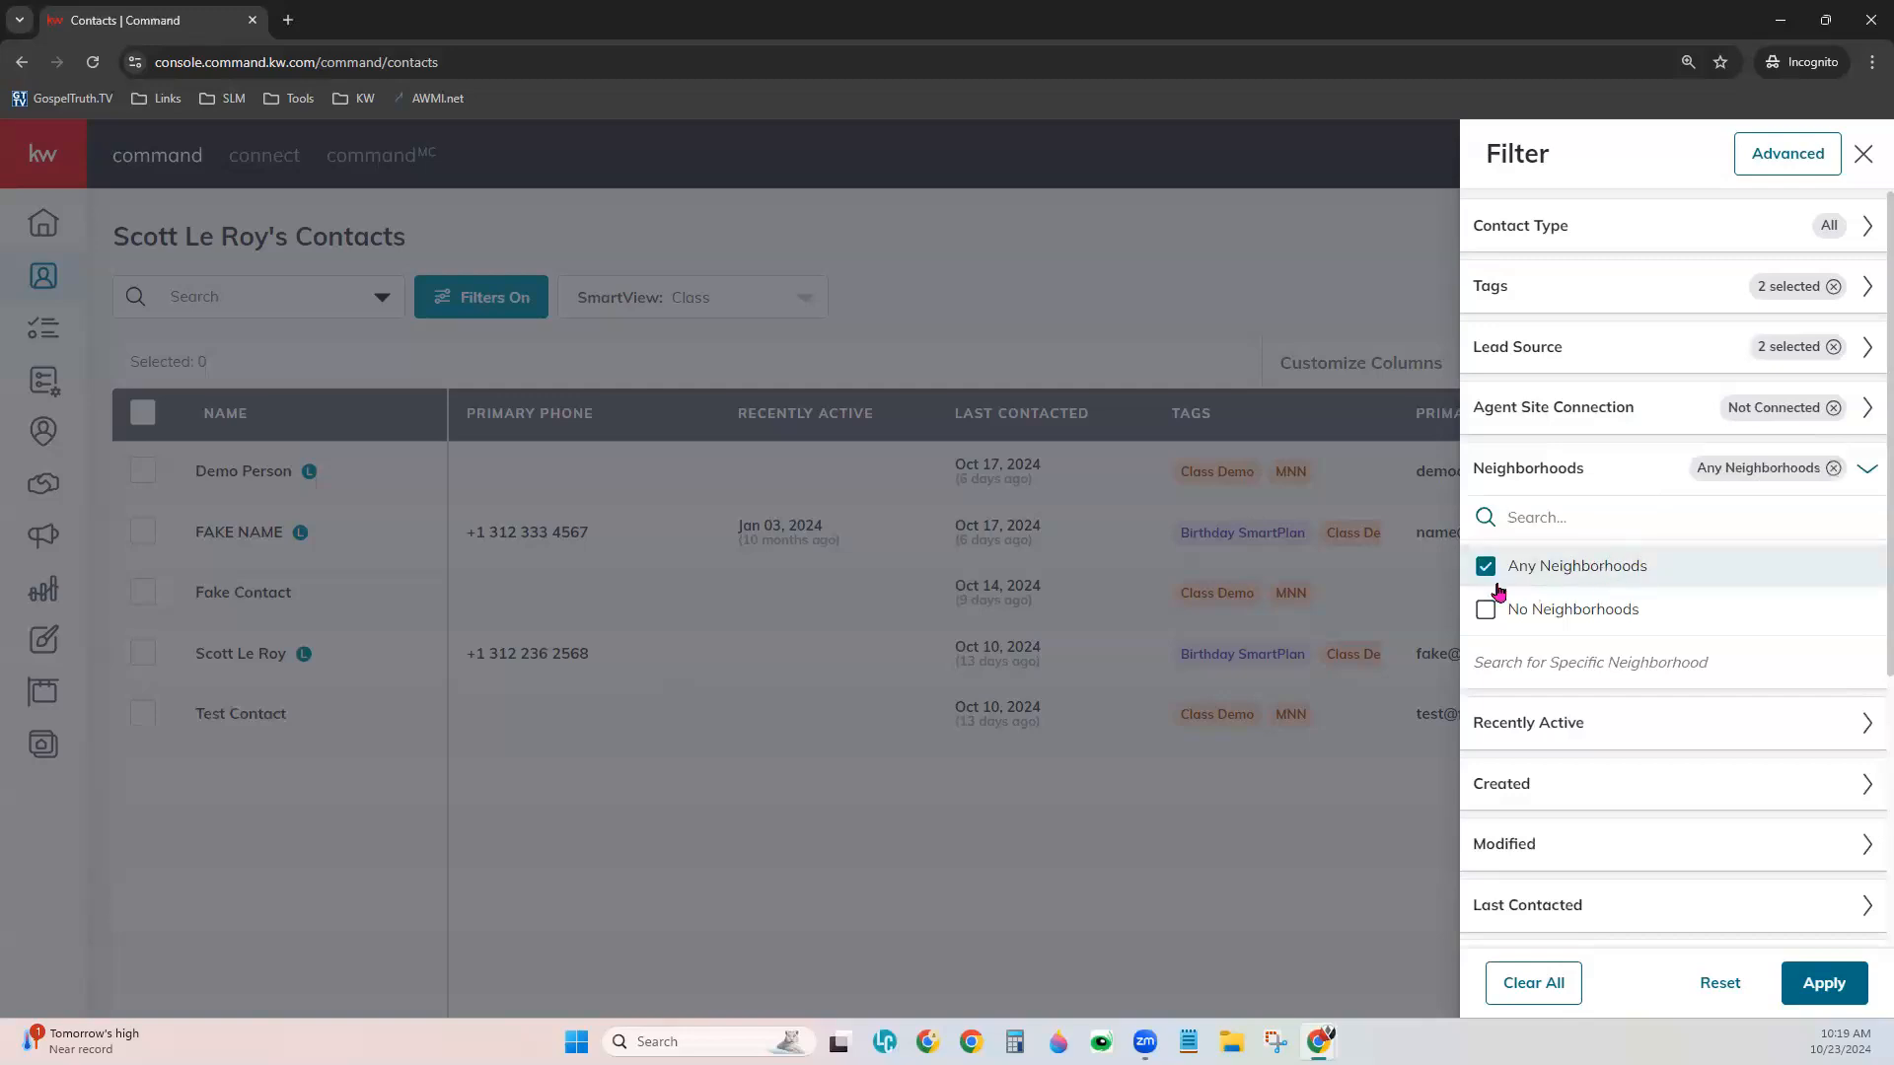
Clear the Any Neighborhoods option and filter Recently Active to within the last 30 days.
{"action": "left_click", "coordinate": [1589, 577]}
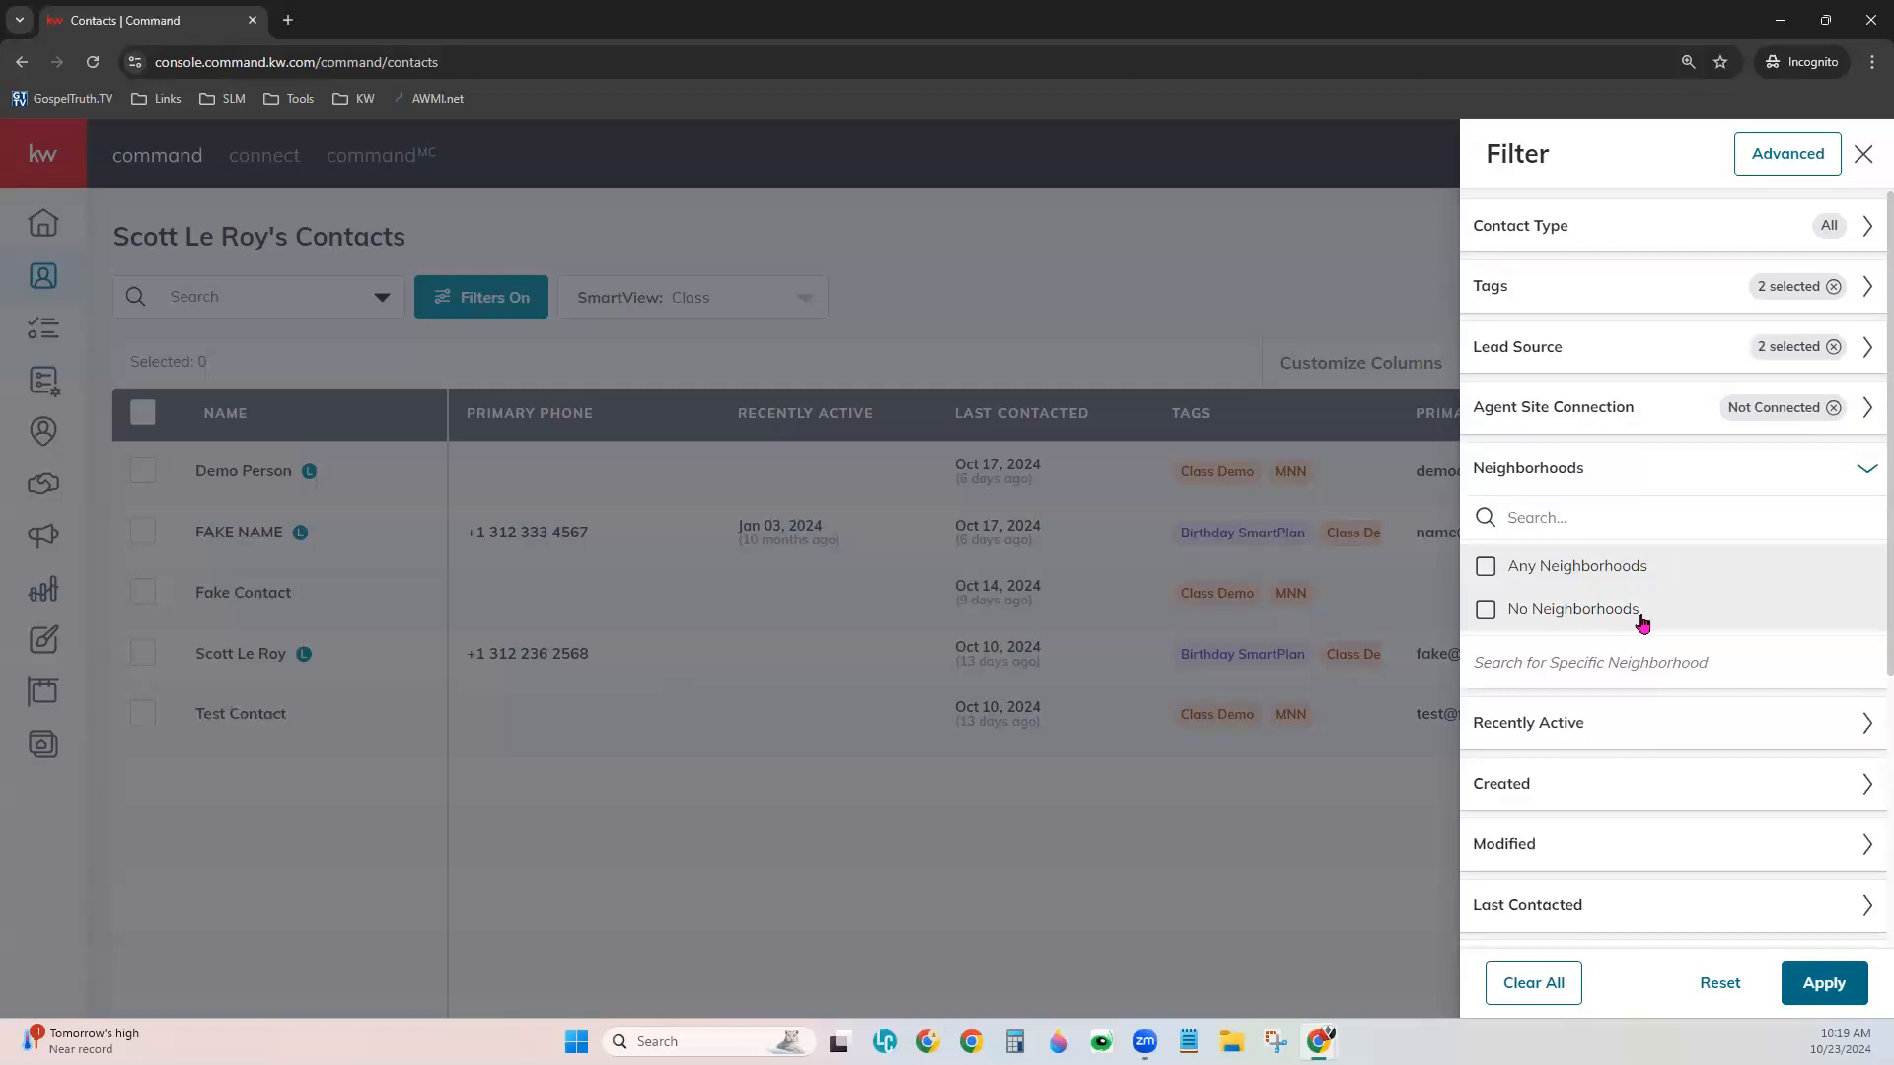
{"action": "left_click", "coordinate": [1855, 481]}
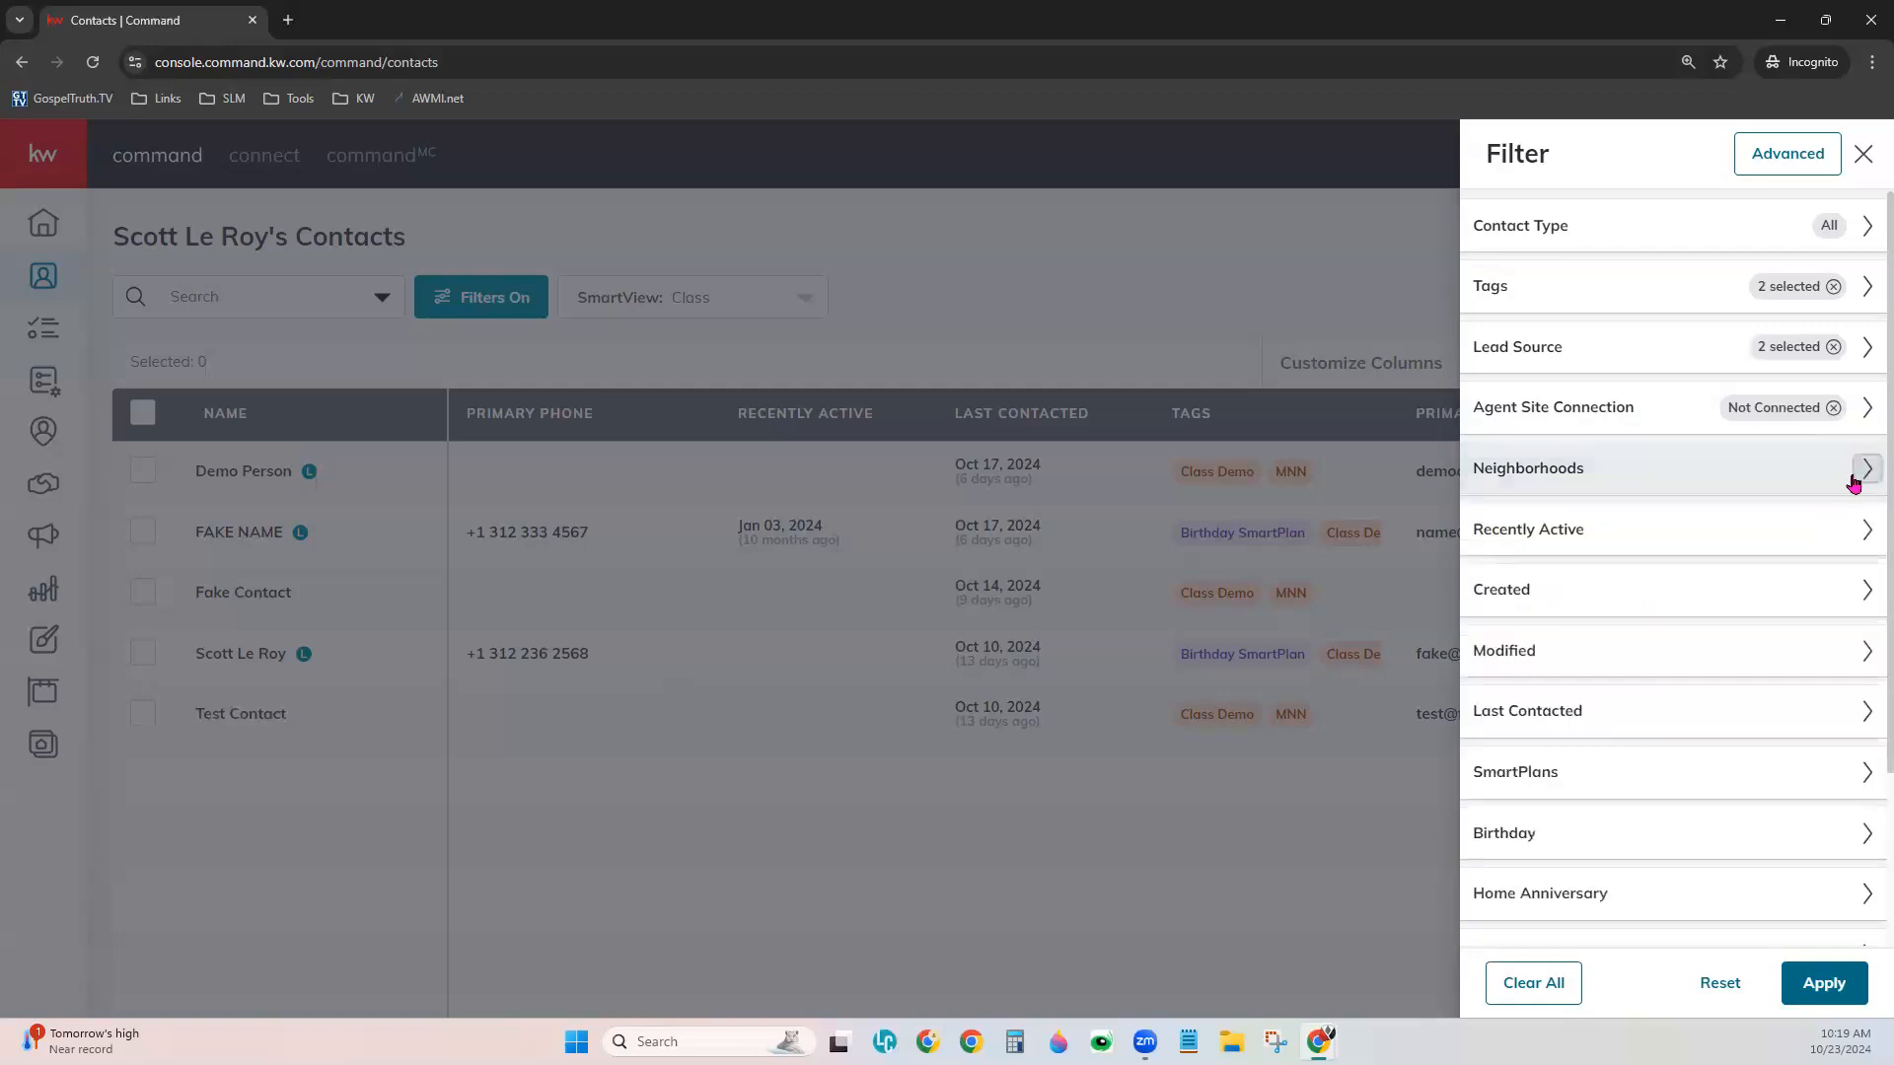
{"action": "left_click", "coordinate": [1667, 522]}
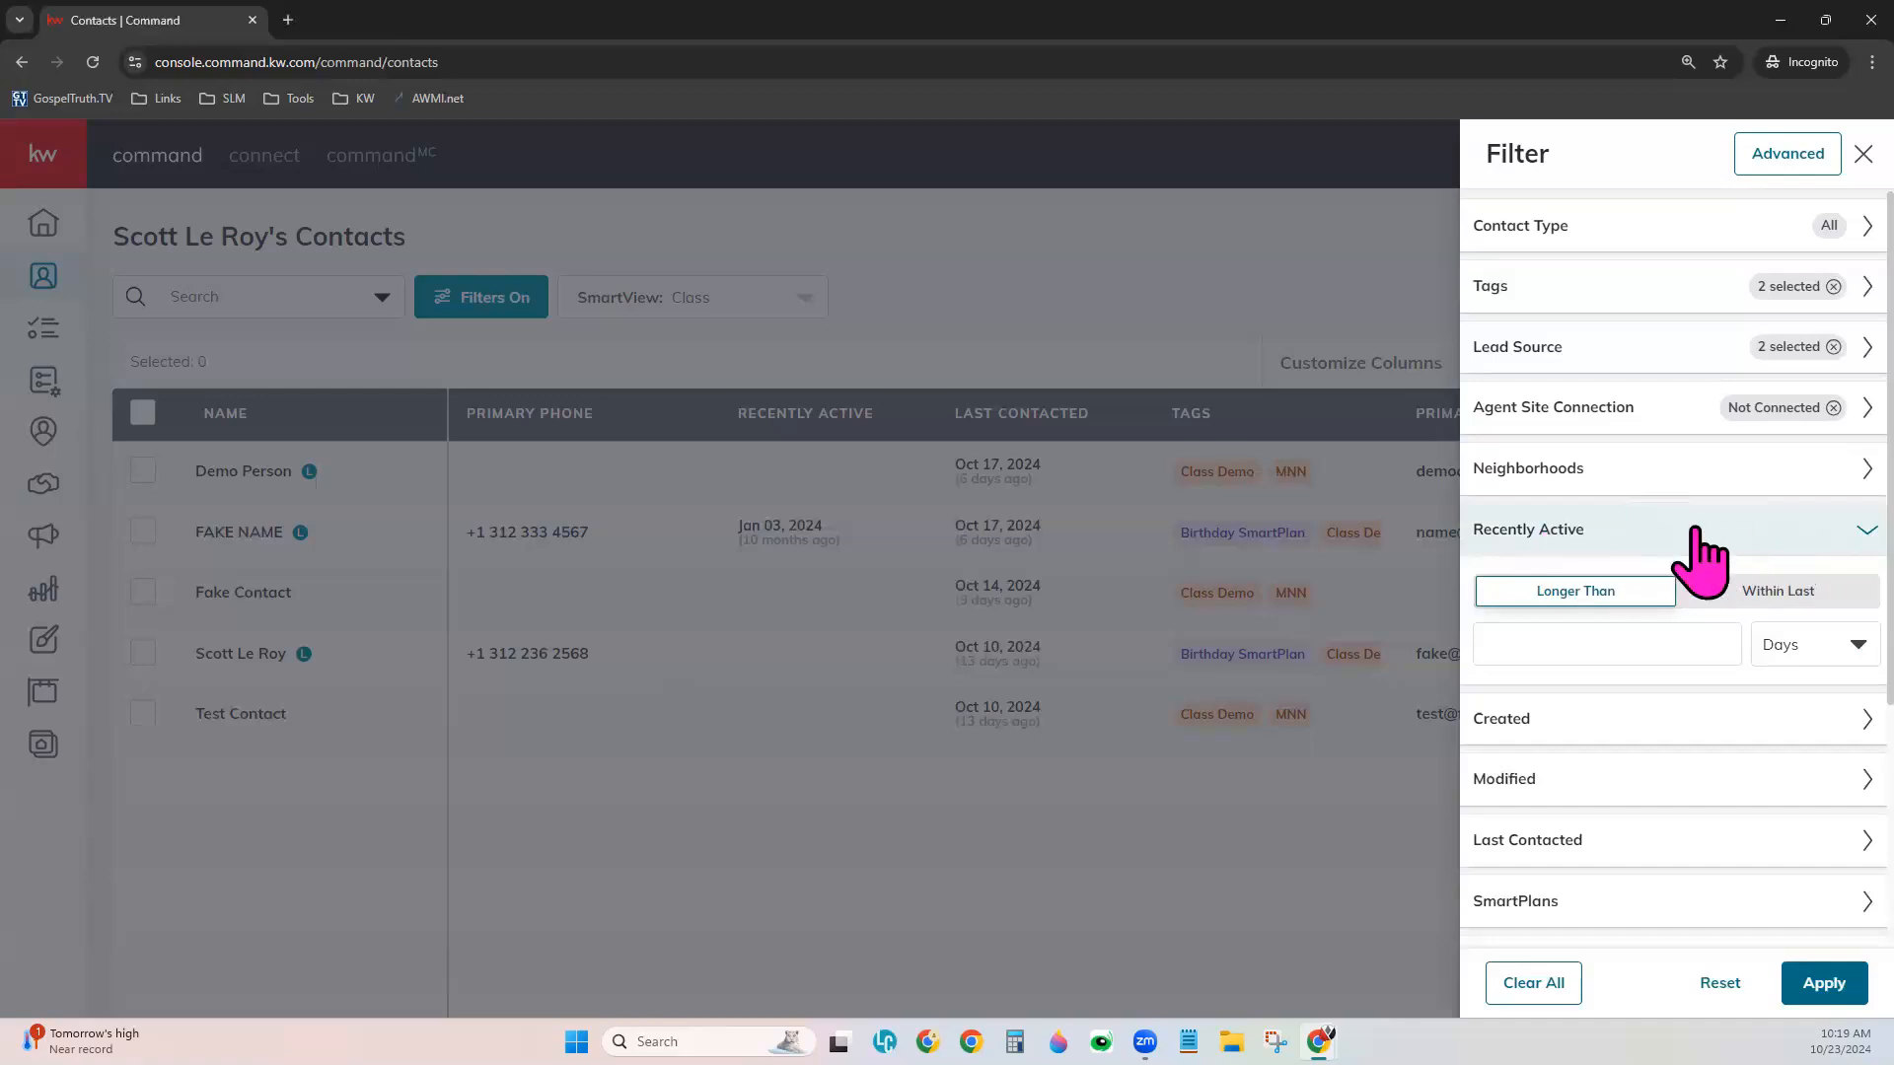
{"action": "left_click", "coordinate": [1630, 636]}
{"action": "type", "text": "30"}
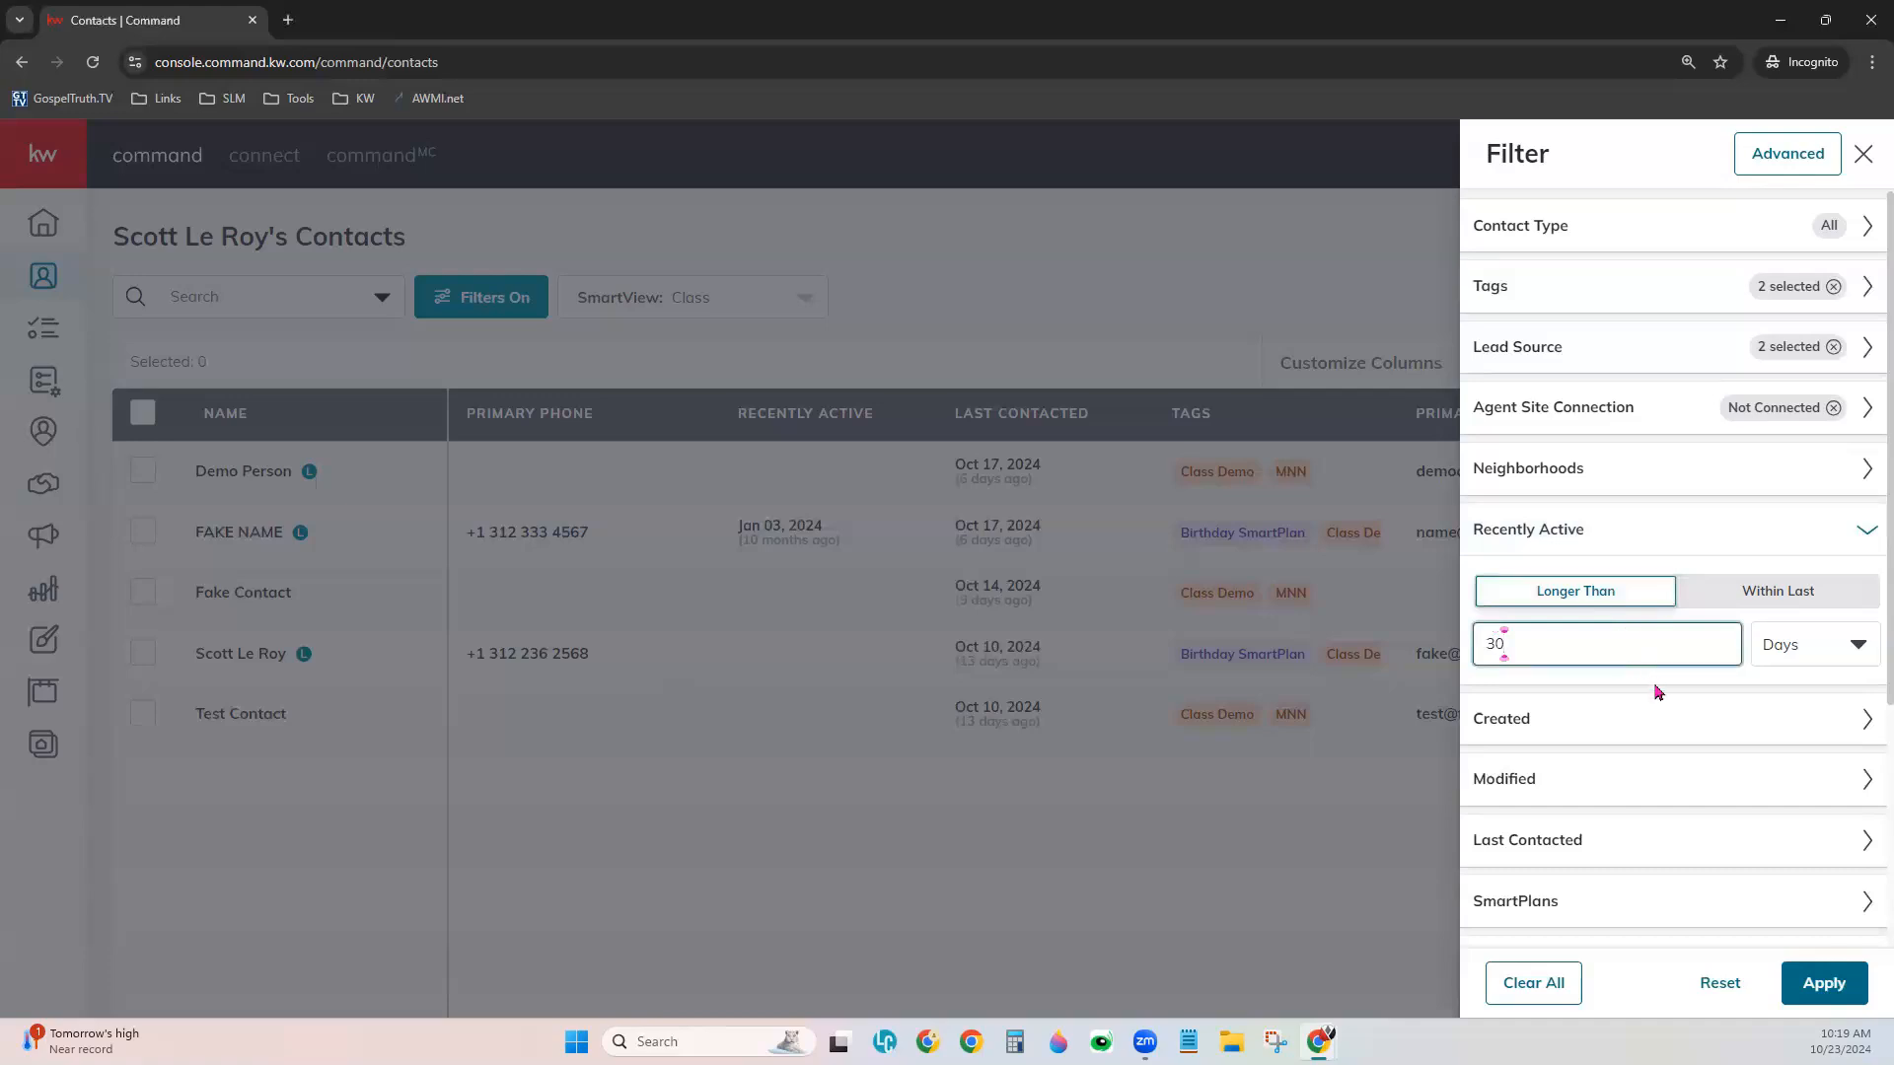
{"action": "left_click", "coordinate": [1764, 597]}
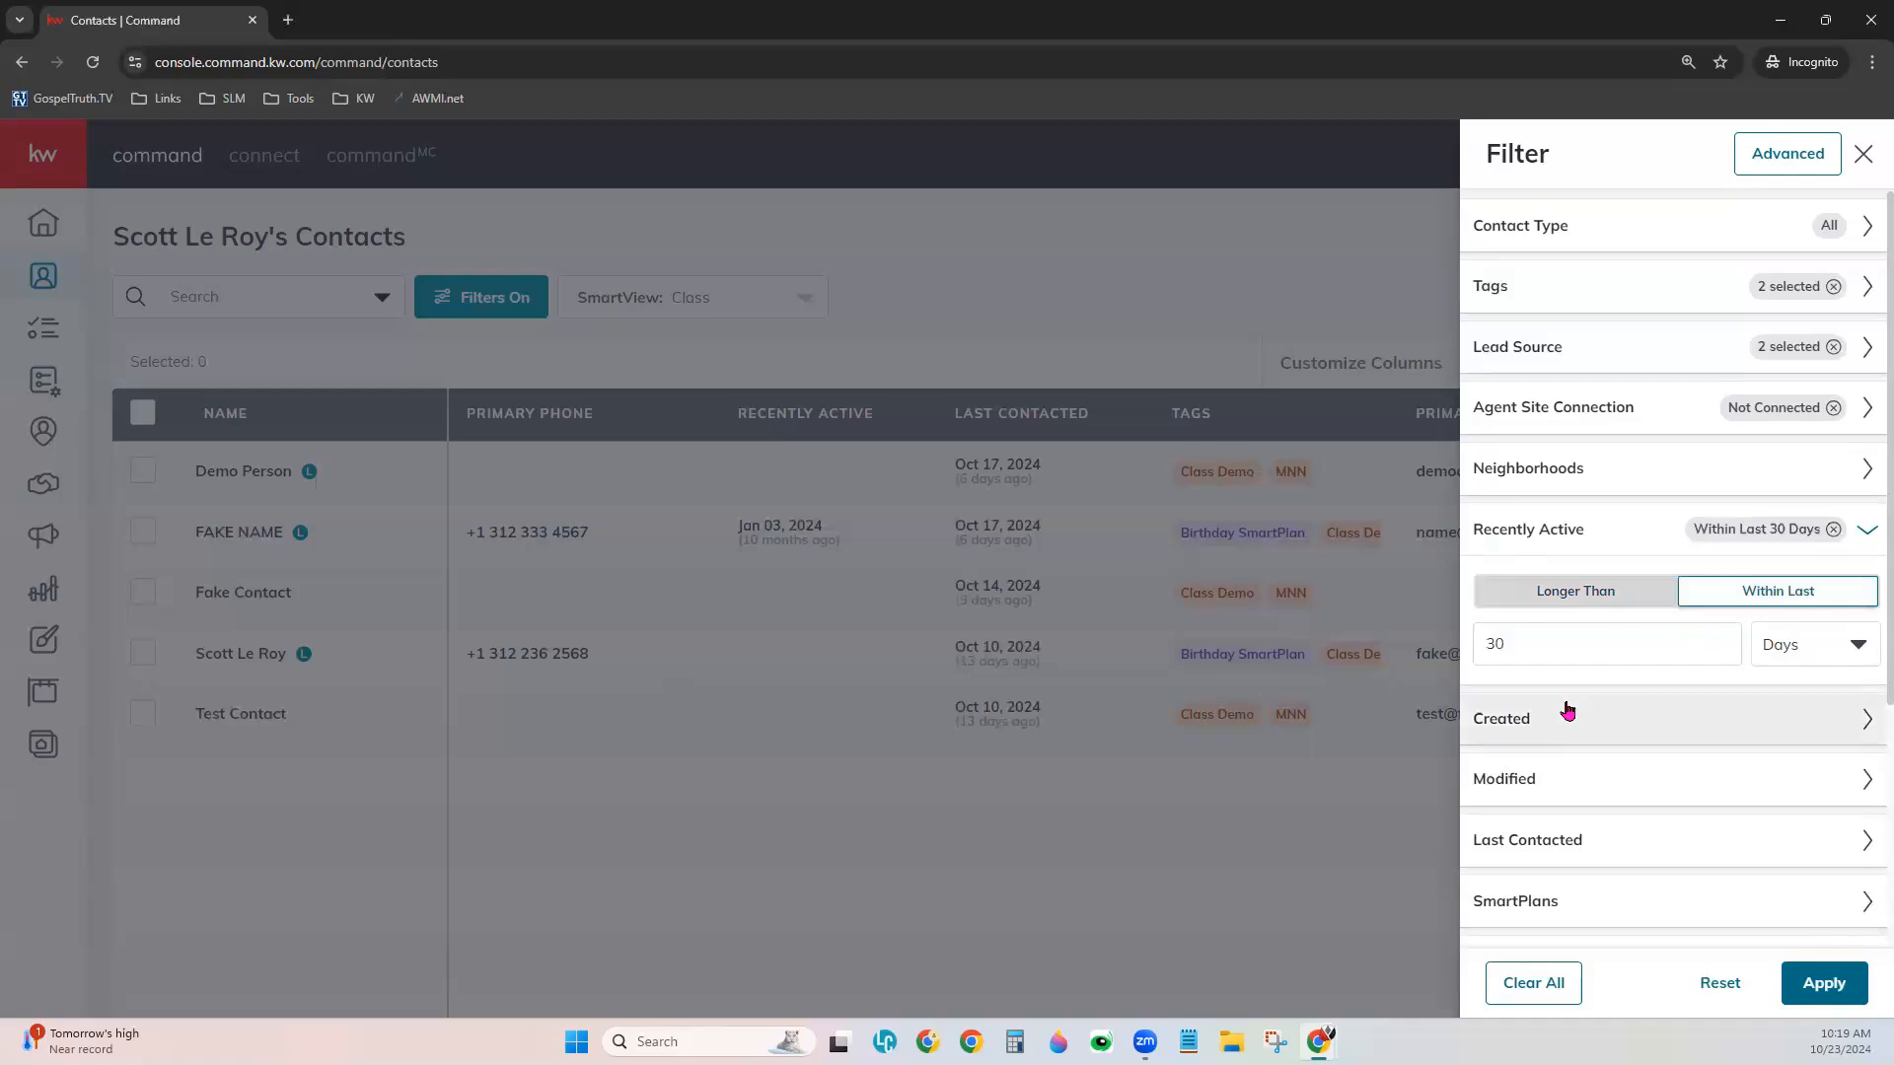
{"action": "left_click", "coordinate": [1813, 546]}
Examine the time options of the Created, Modified and Last Contacted filters, collapsing each section without setting a value.
{"action": "left_click", "coordinate": [1735, 589]}
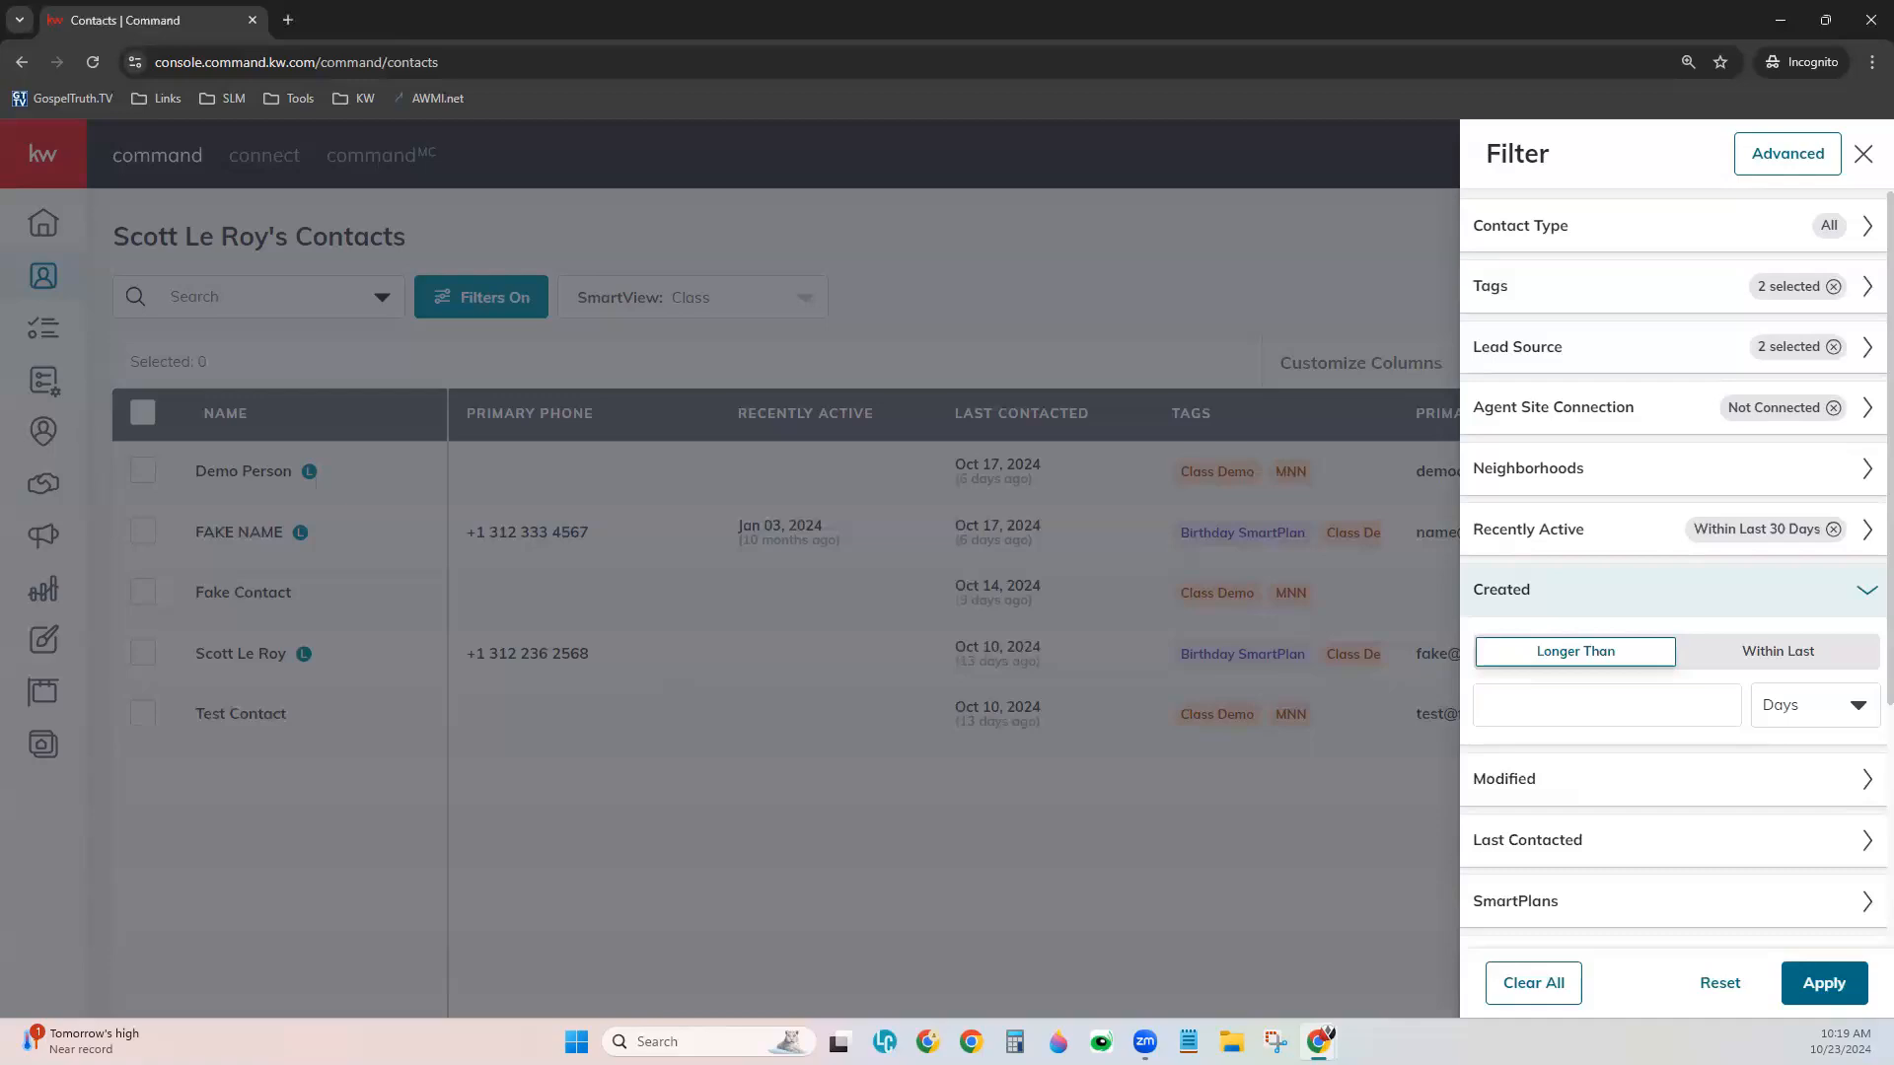
{"action": "left_click", "coordinate": [1815, 588]}
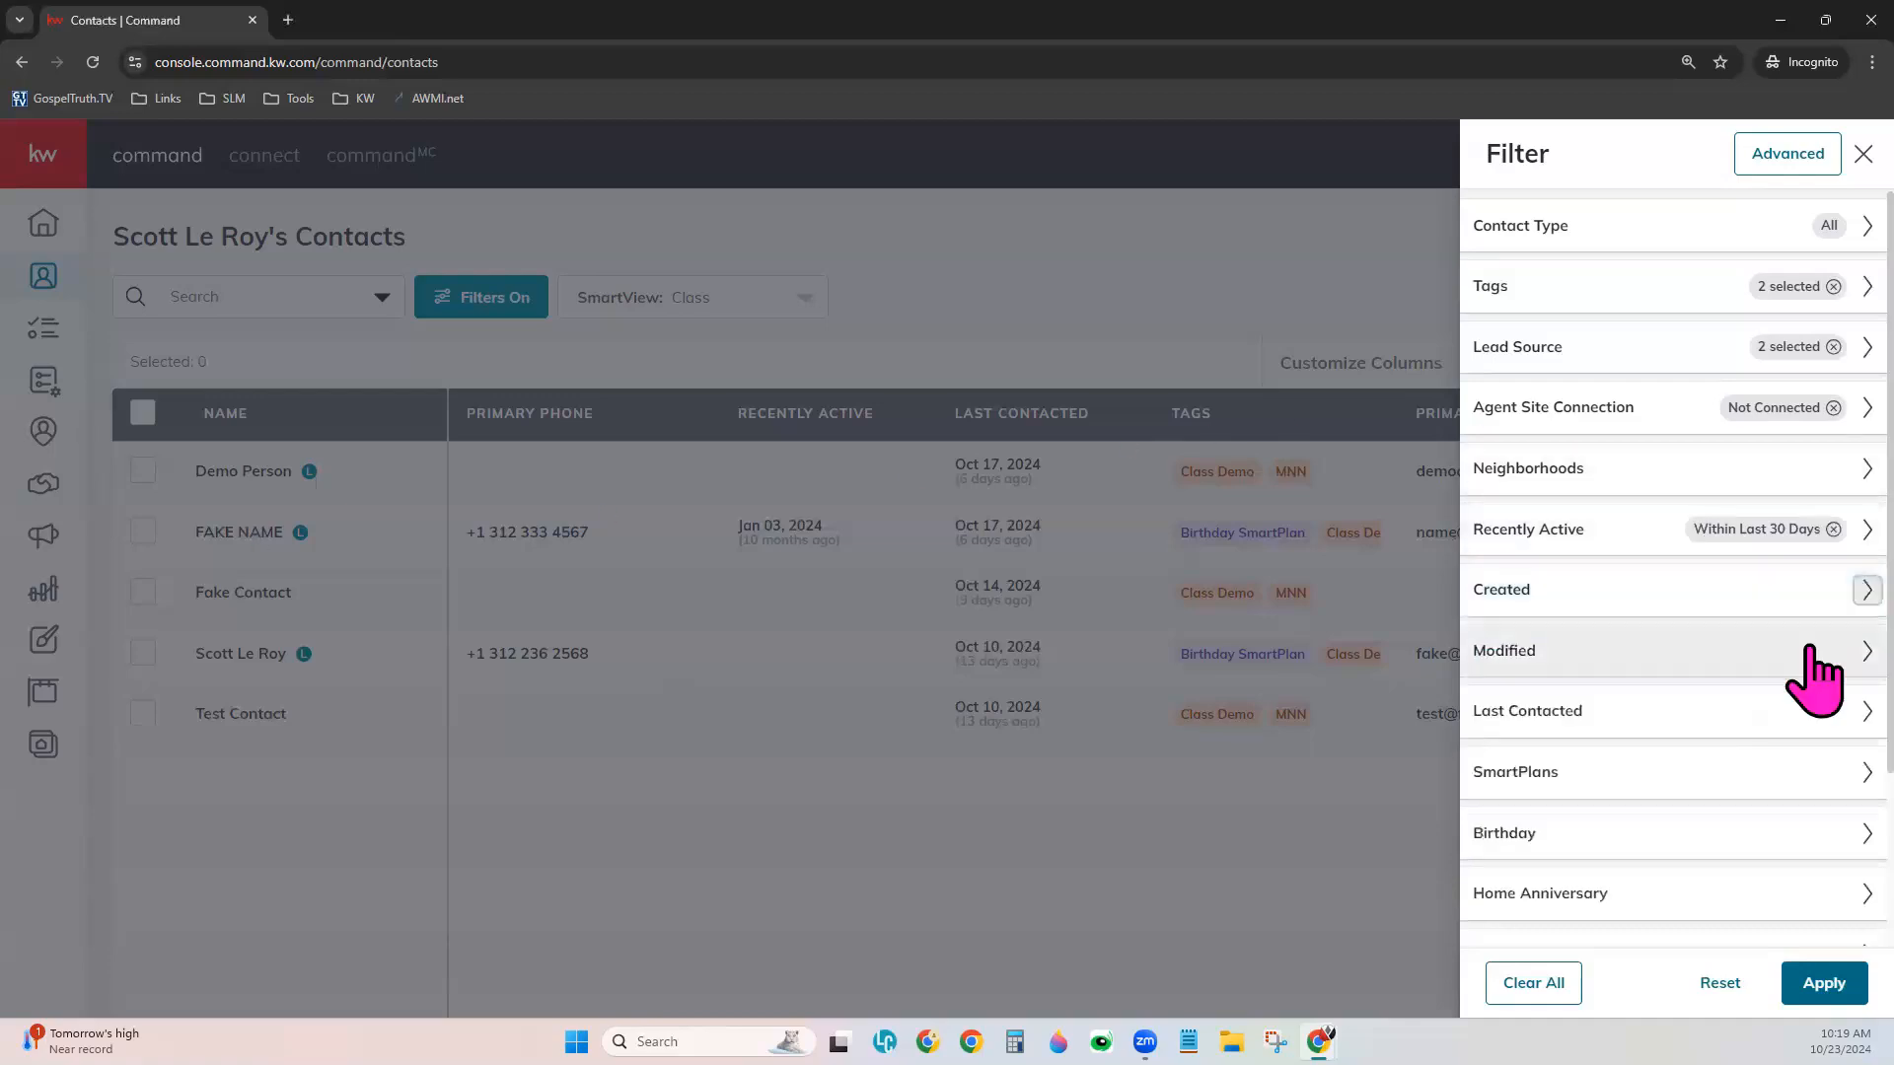
{"action": "scroll", "coordinate": [1810, 651], "scroll_direction": "down", "scroll_amount": 3}
{"action": "left_click", "coordinate": [1778, 432]}
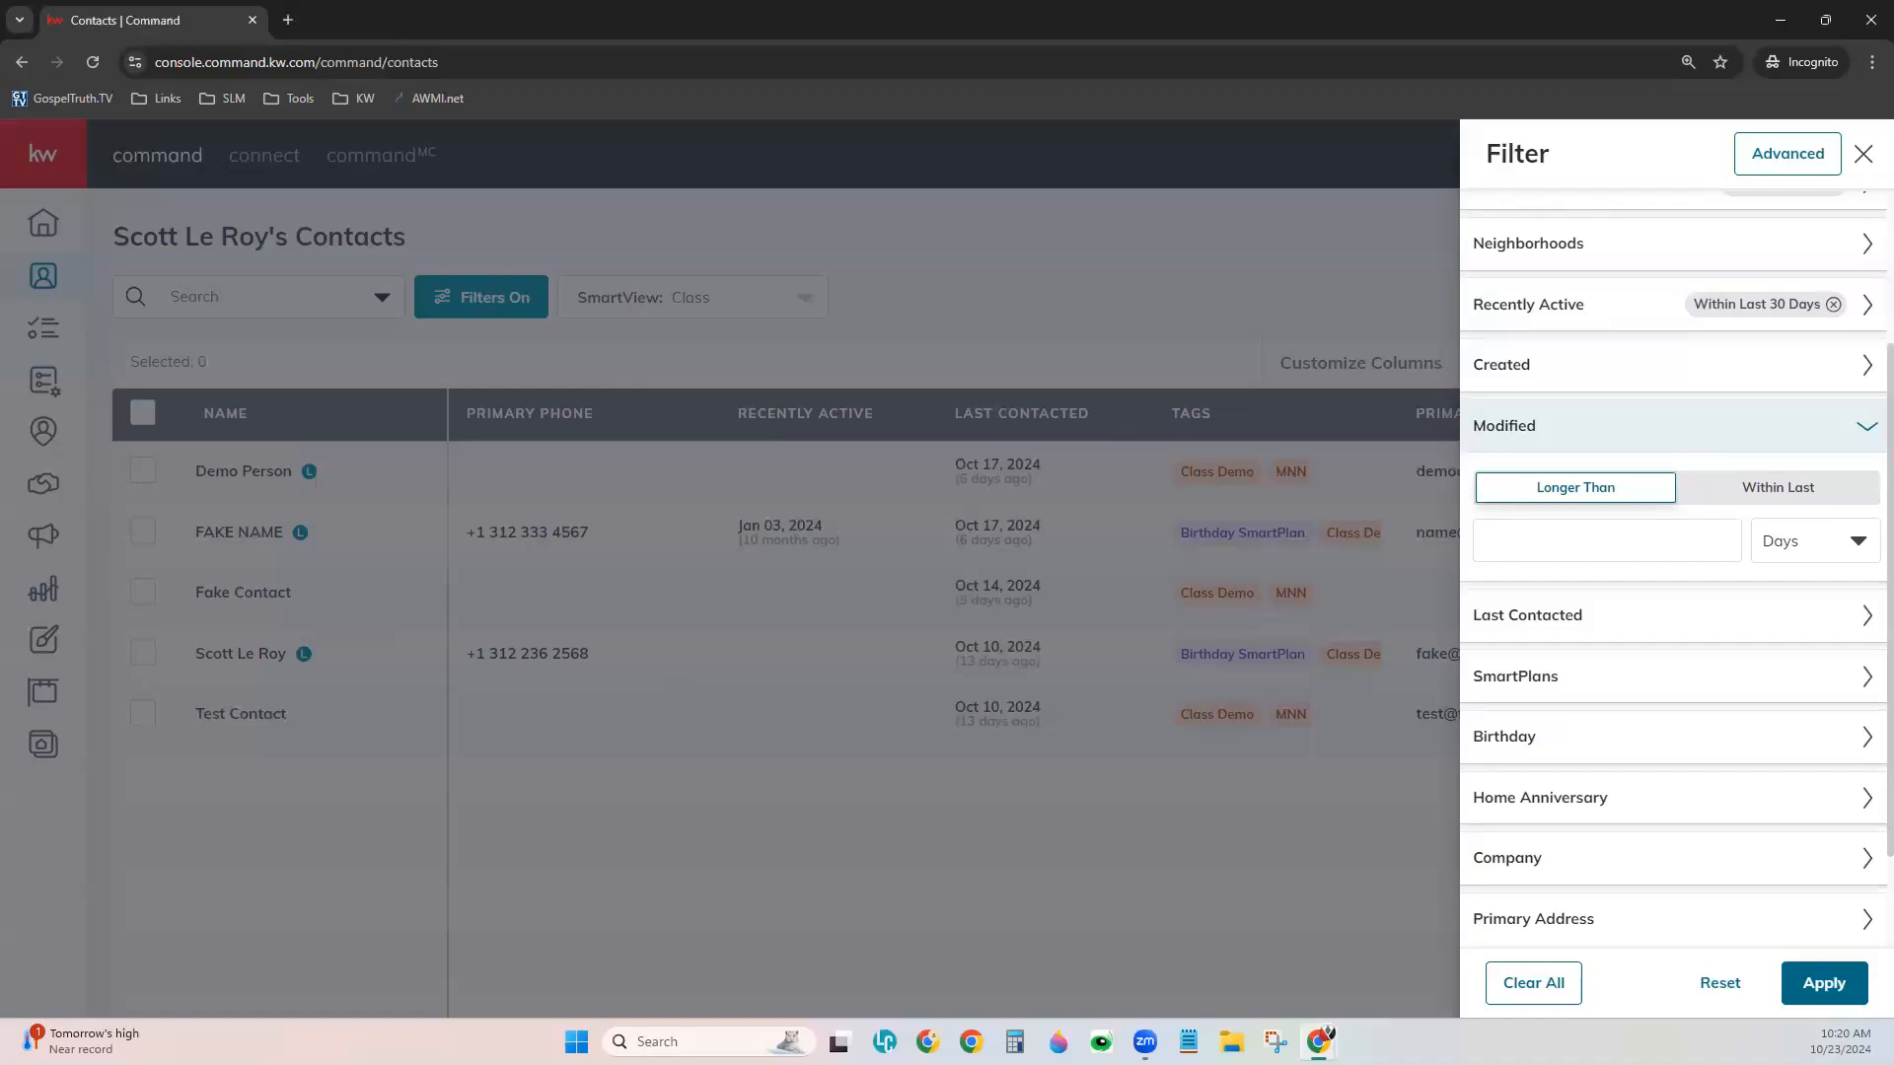
{"action": "left_click", "coordinate": [1867, 429]}
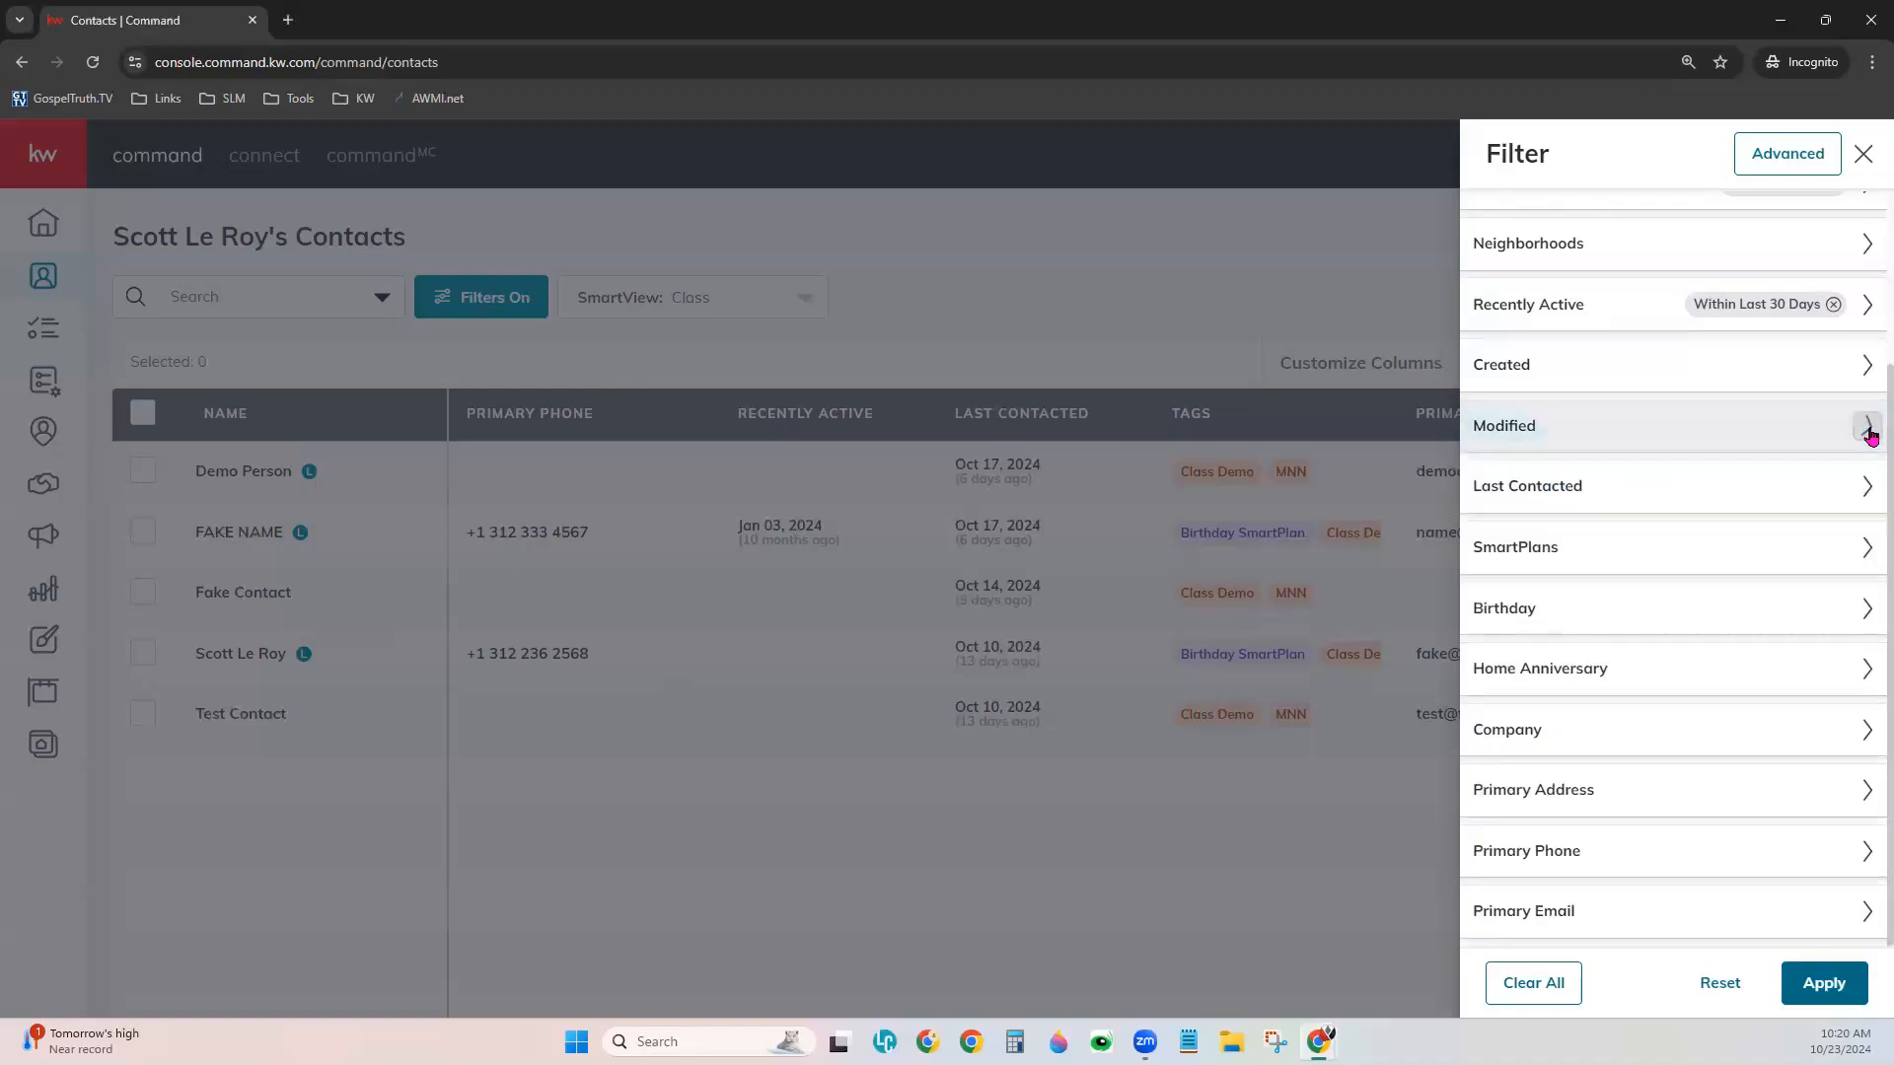
{"action": "left_click", "coordinate": [1703, 498]}
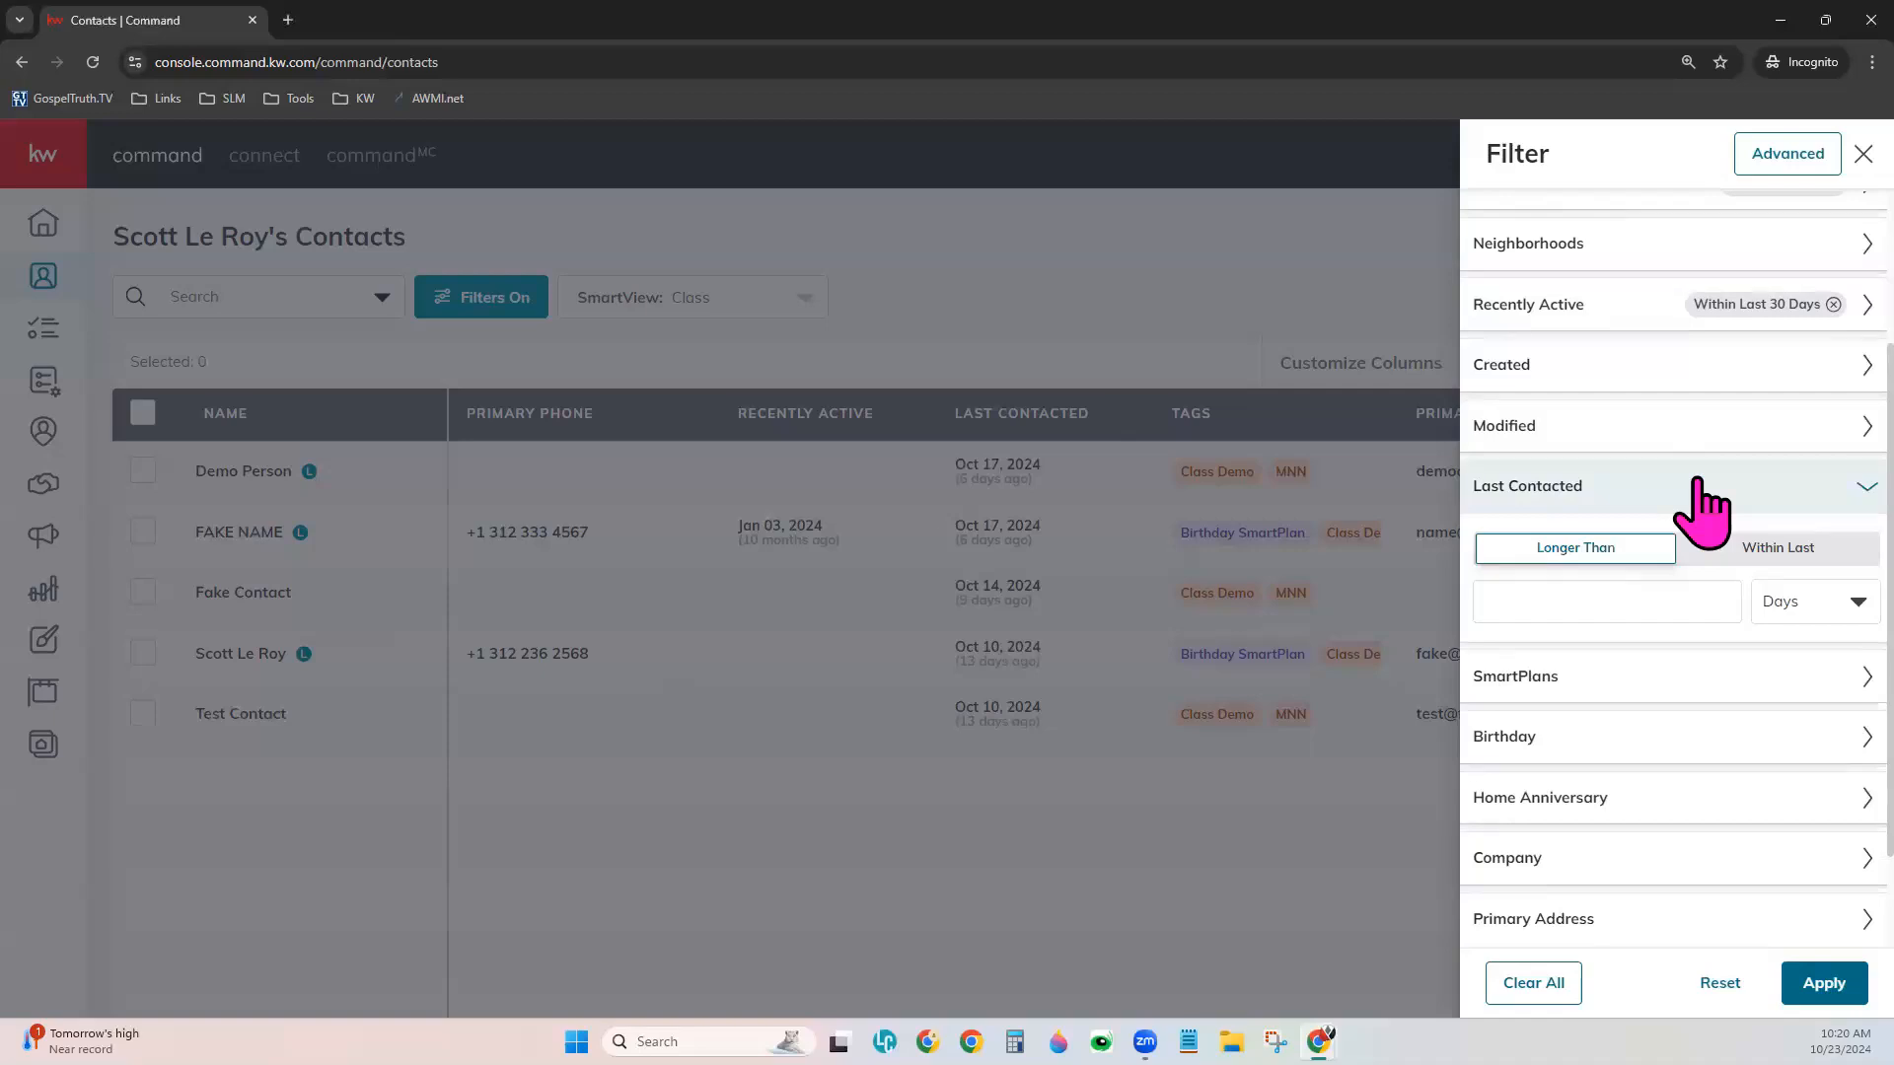
{"action": "left_click", "coordinate": [1812, 491]}
Search the SmartPlans for "Birthday", filter by Birthday SmartPlan only, trying Any SmartPlans as well, and collapse the section.
{"action": "left_click", "coordinate": [1755, 552]}
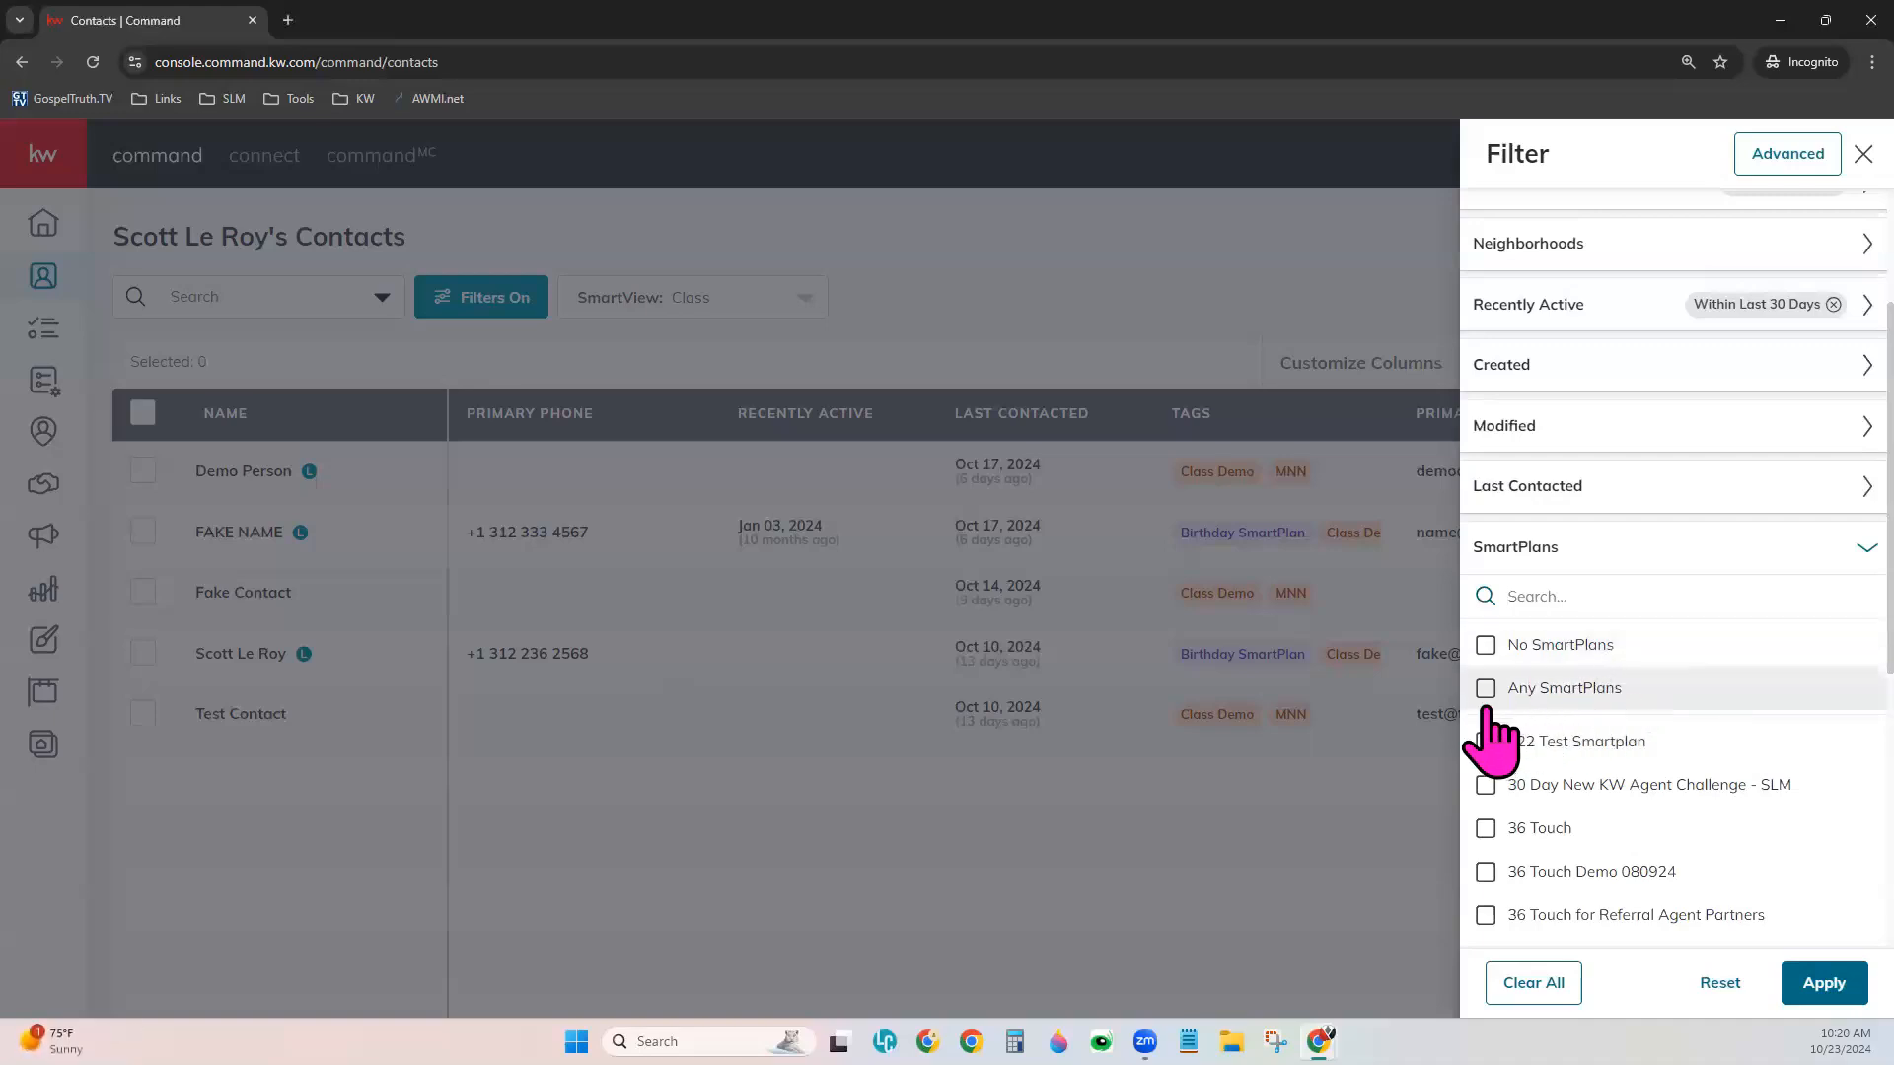
{"action": "left_click", "coordinate": [1536, 598]}
{"action": "type", "text": "Birthday"}
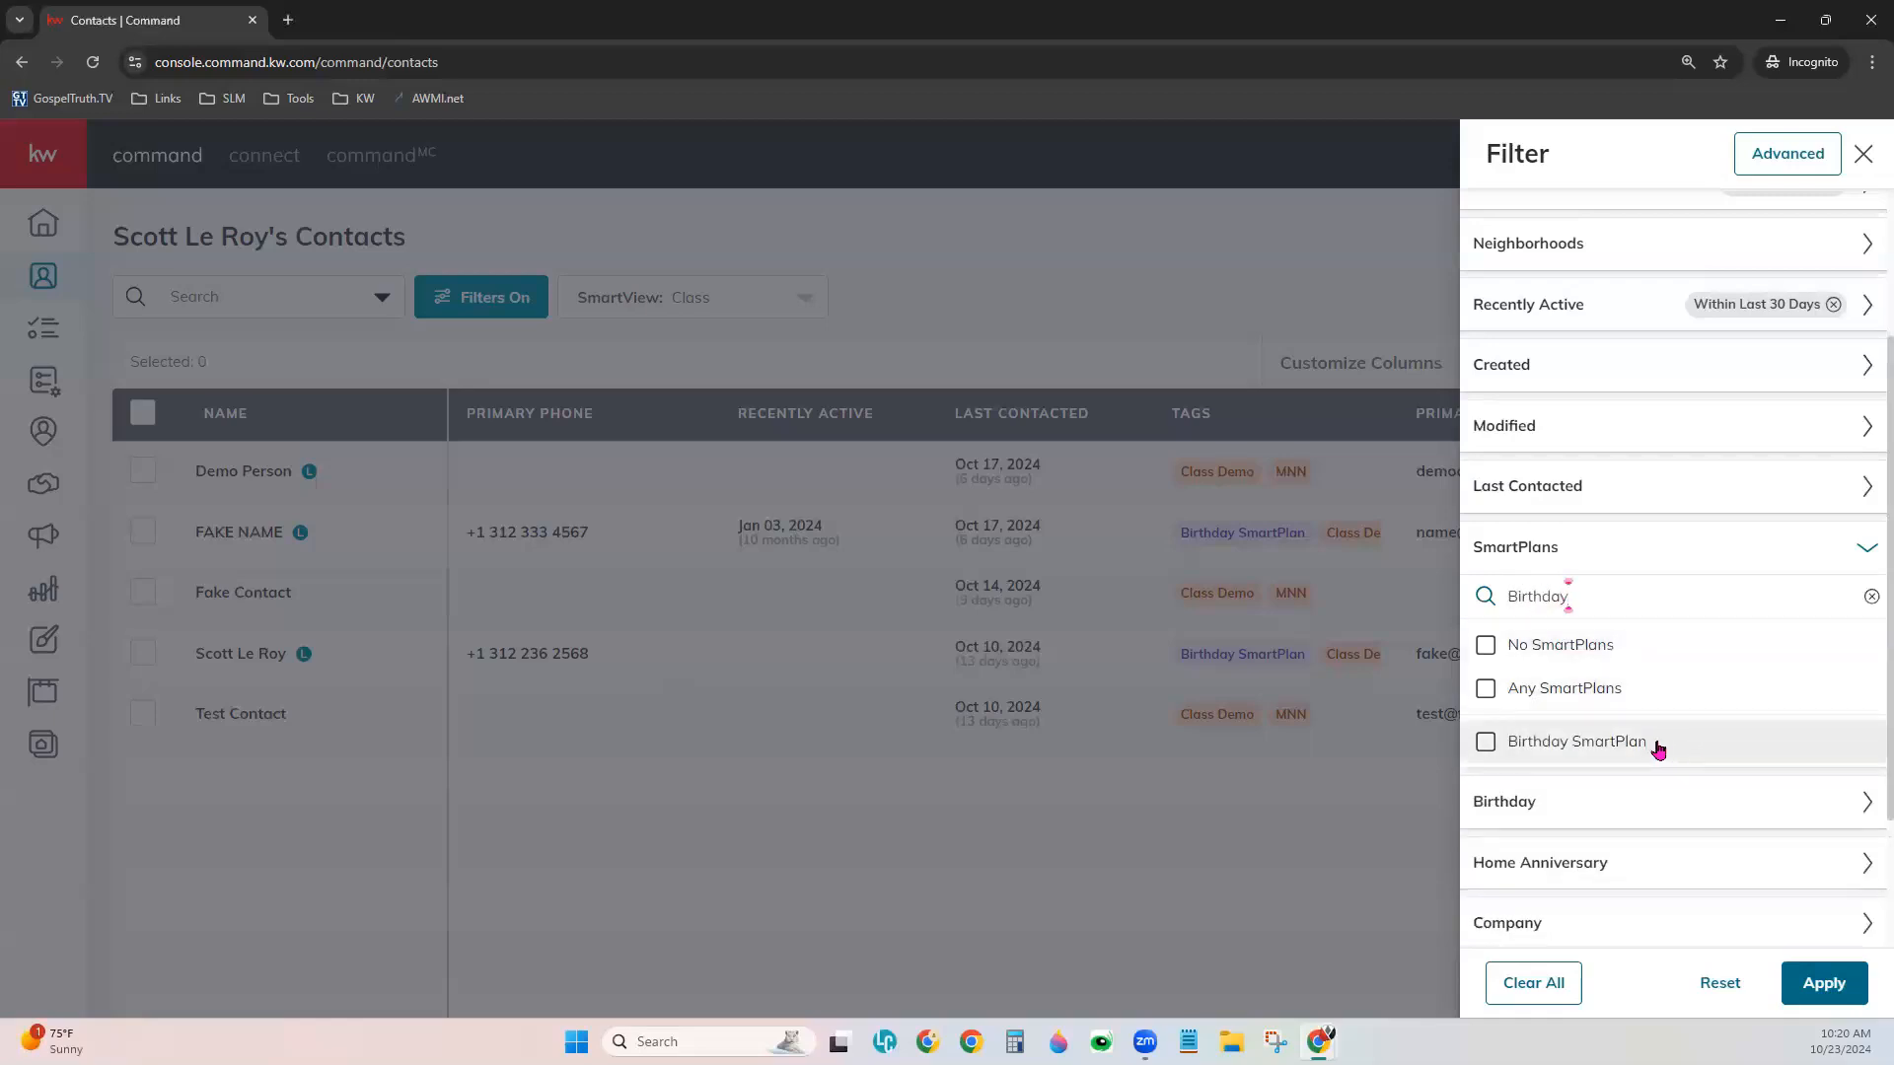
{"action": "left_click", "coordinate": [1579, 749]}
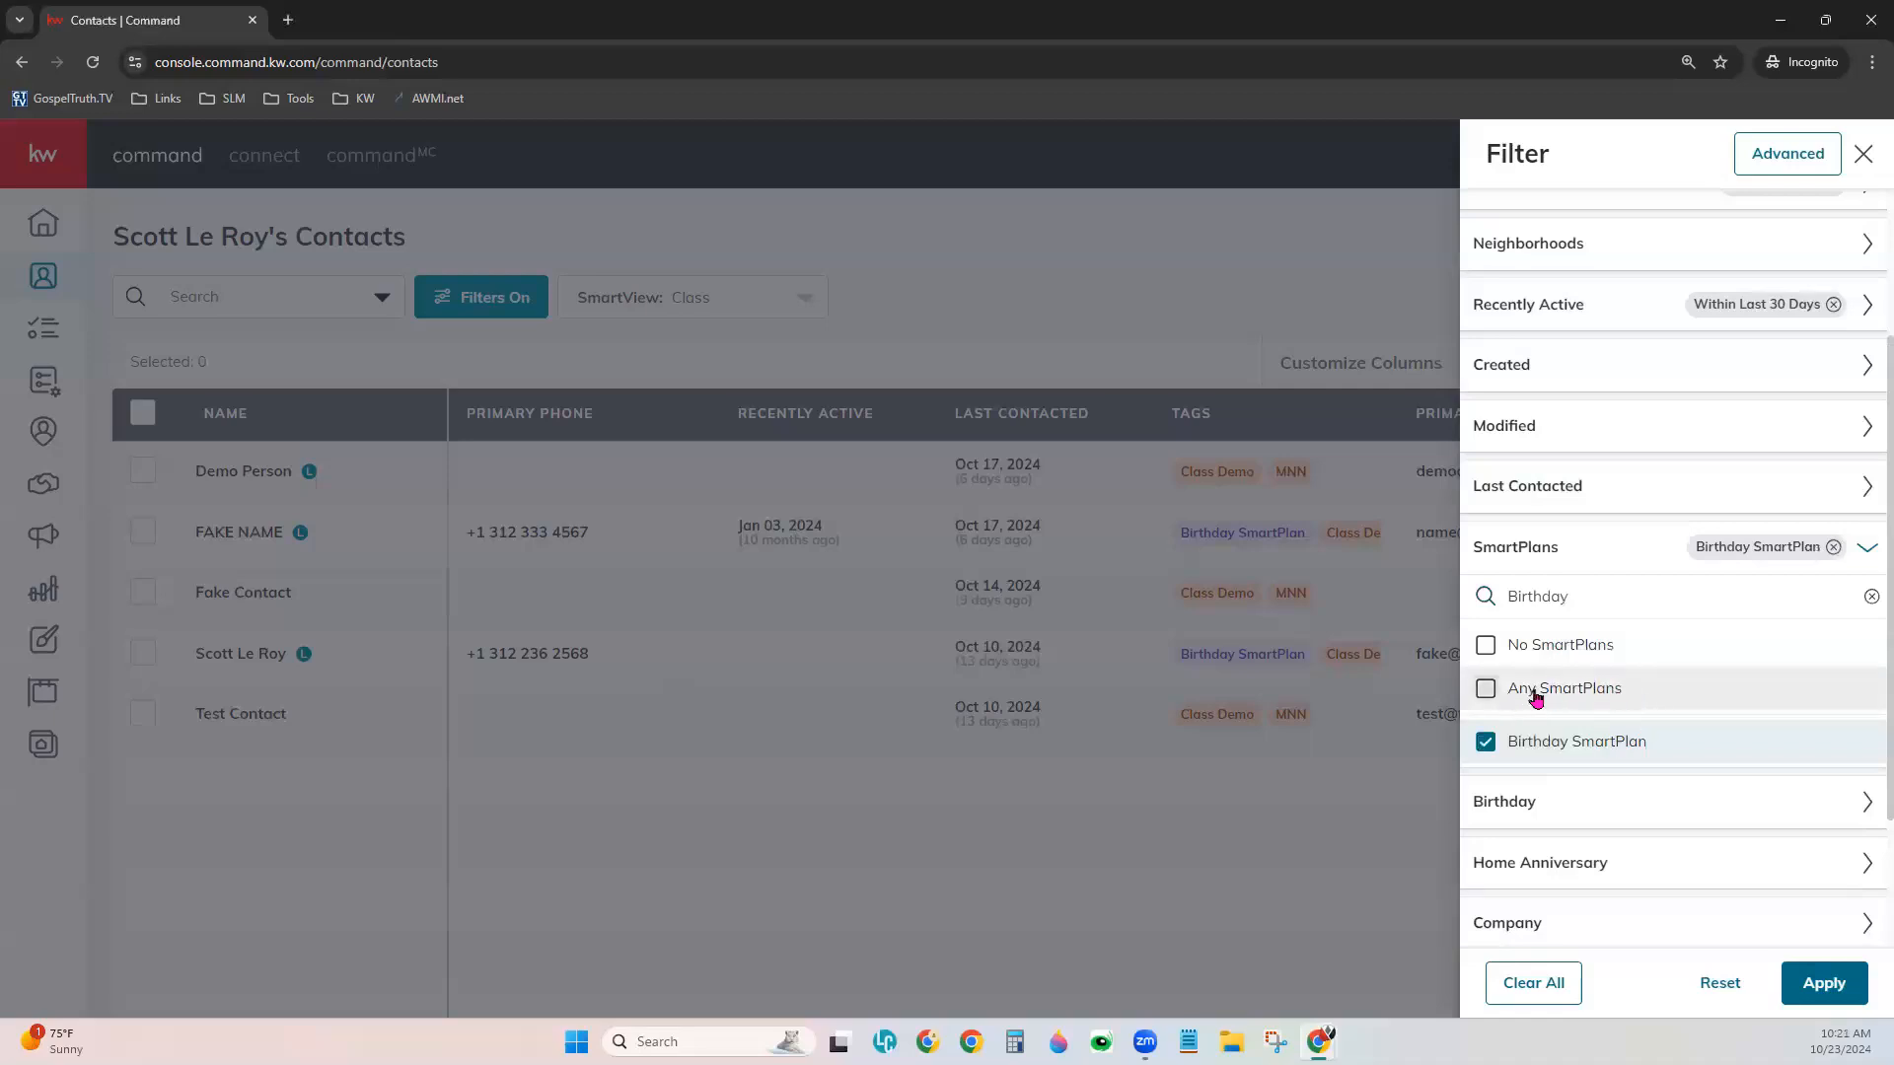
{"action": "left_click", "coordinate": [1595, 694]}
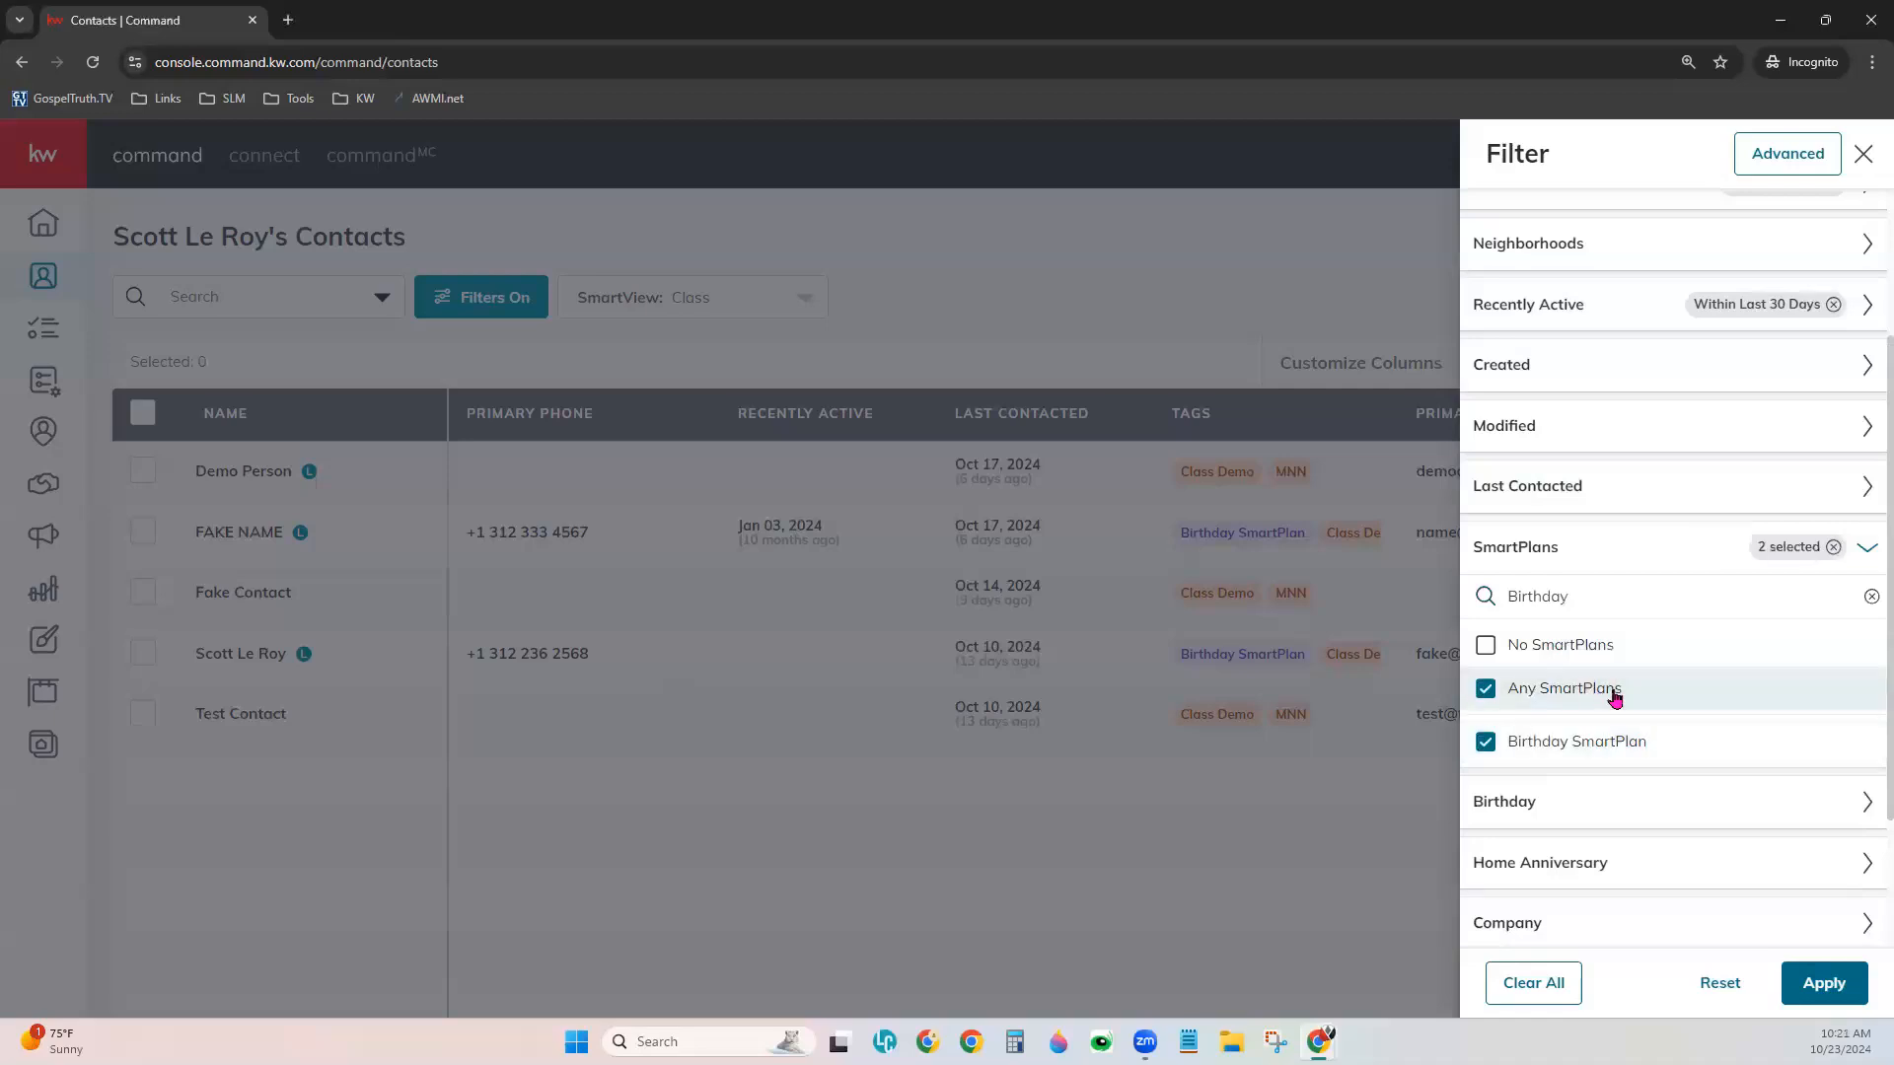
{"action": "left_click", "coordinate": [1595, 690]}
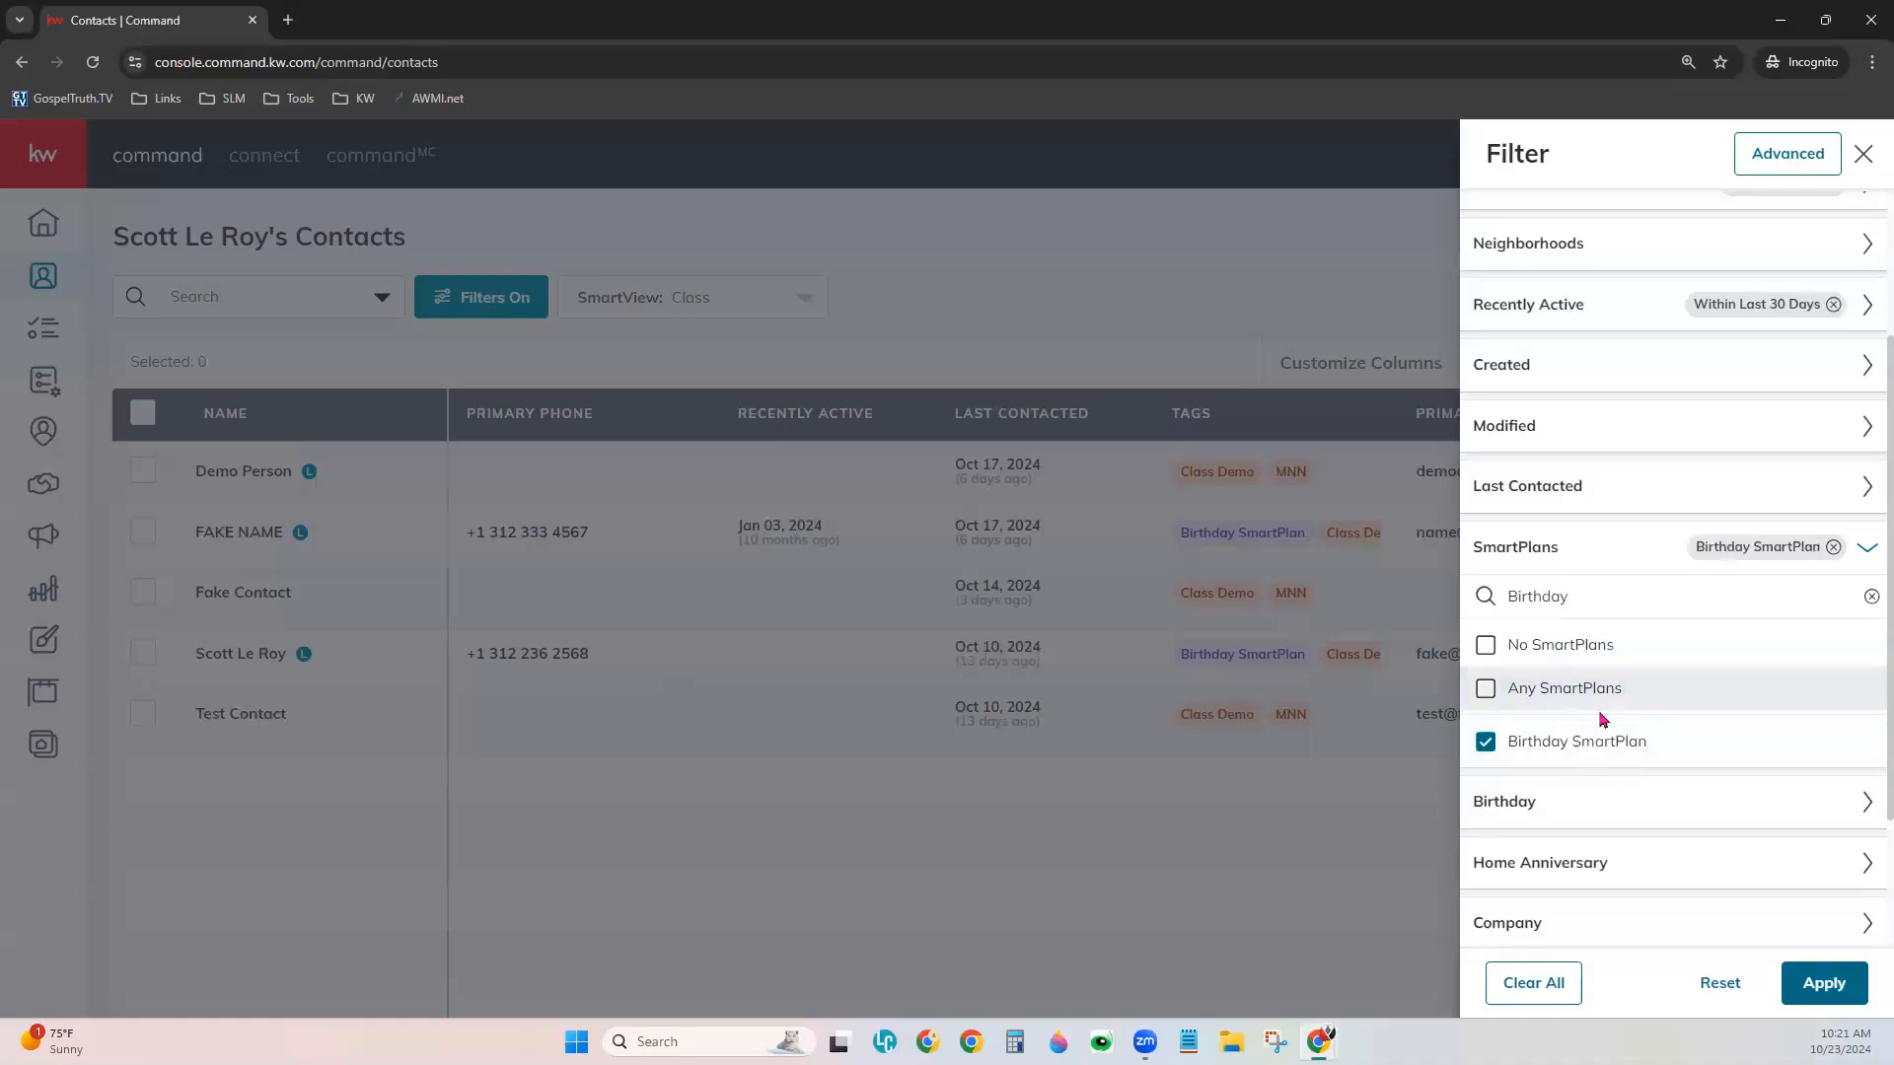
{"action": "left_click", "coordinate": [1867, 547]}
Examine the Birthday filter's Within Next, Within Last and Longer Than options and its time units, leaving the value empty.
{"action": "left_click", "coordinate": [1670, 606]}
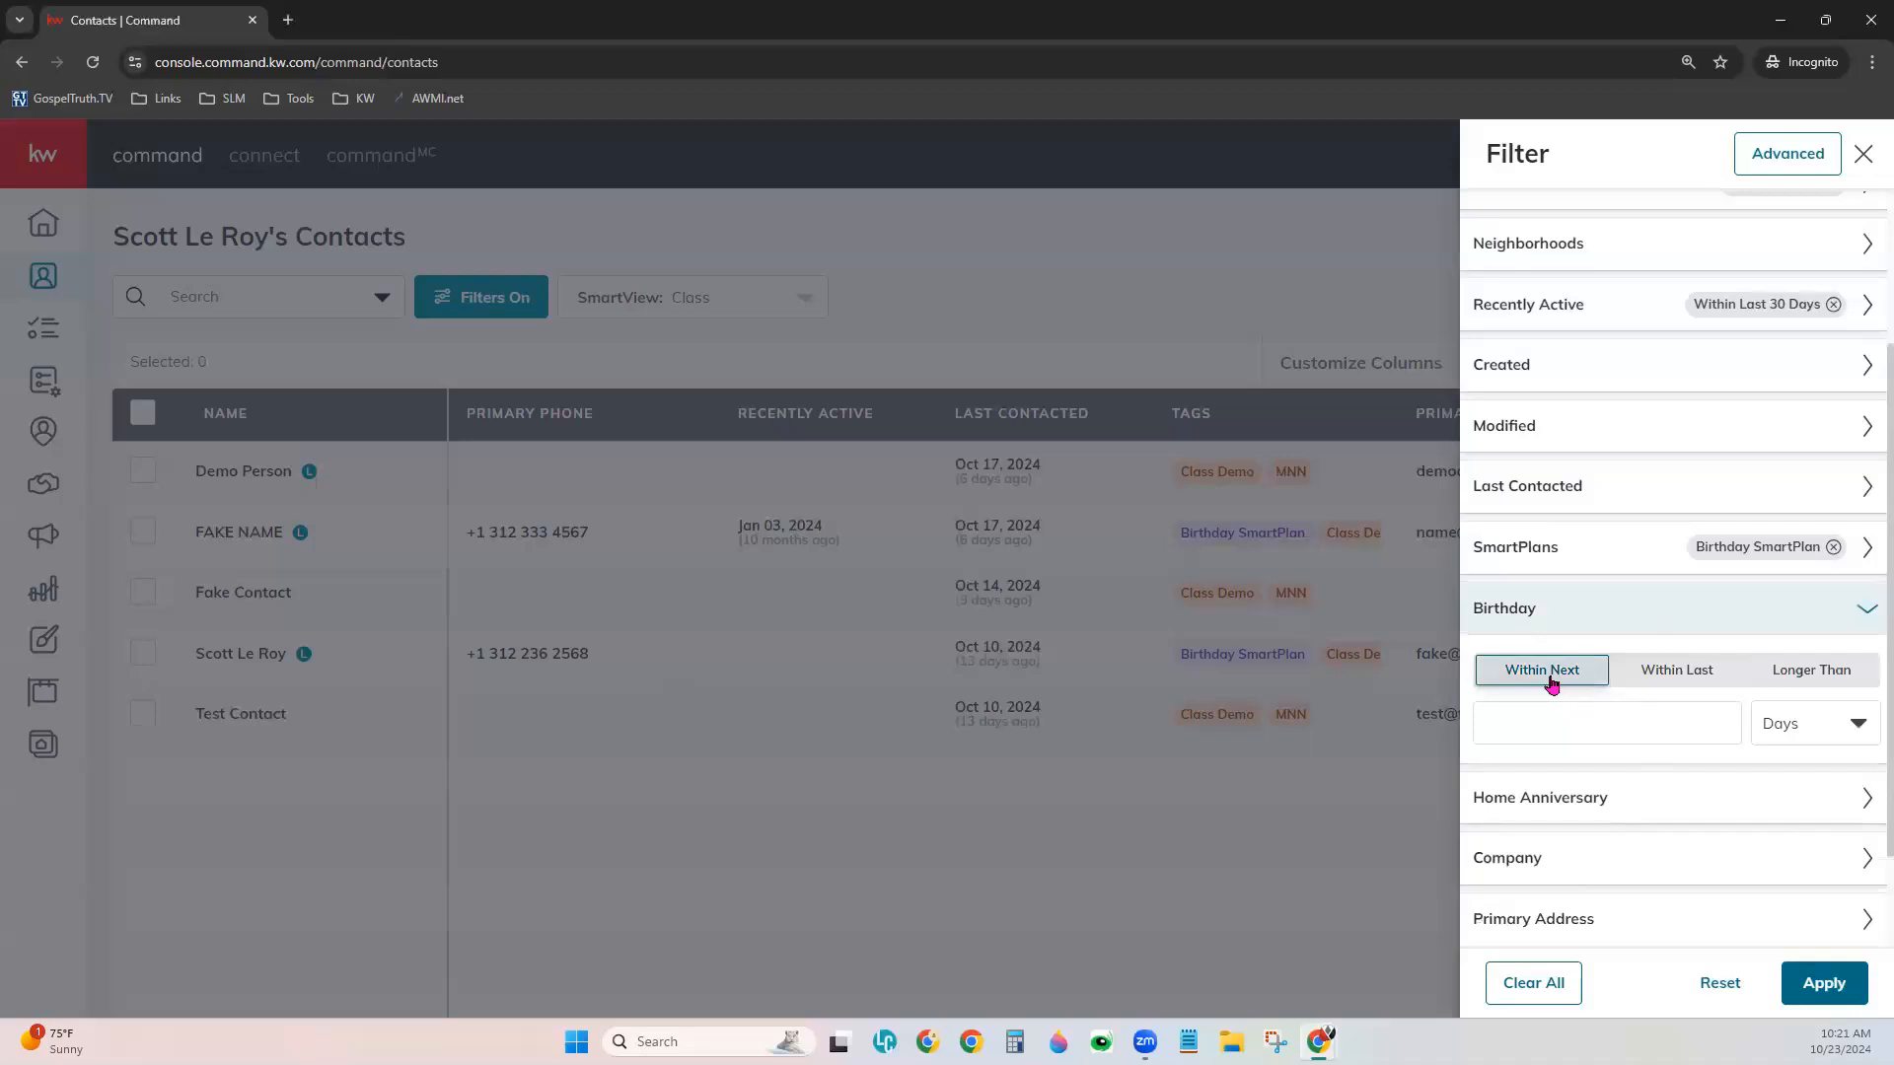
{"action": "left_click", "coordinate": [1796, 732]}
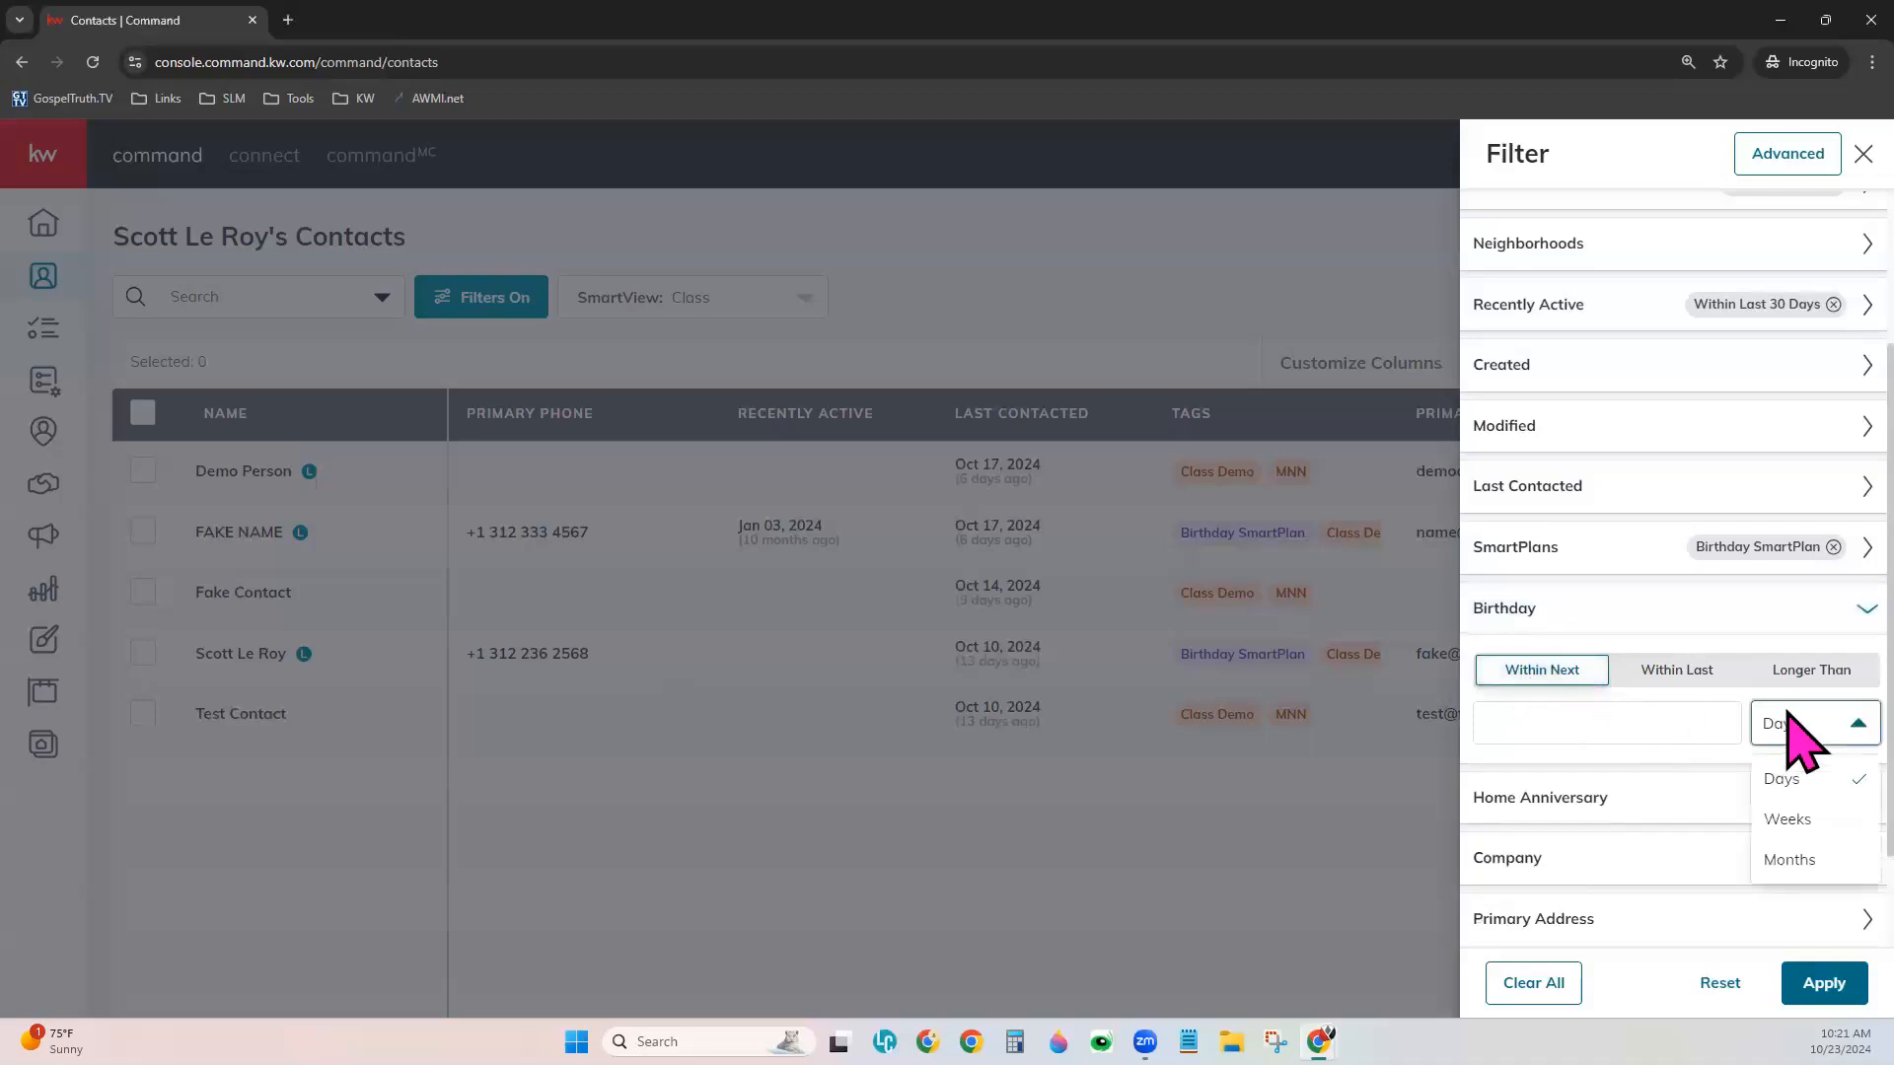
{"action": "left_click", "coordinate": [1673, 686]}
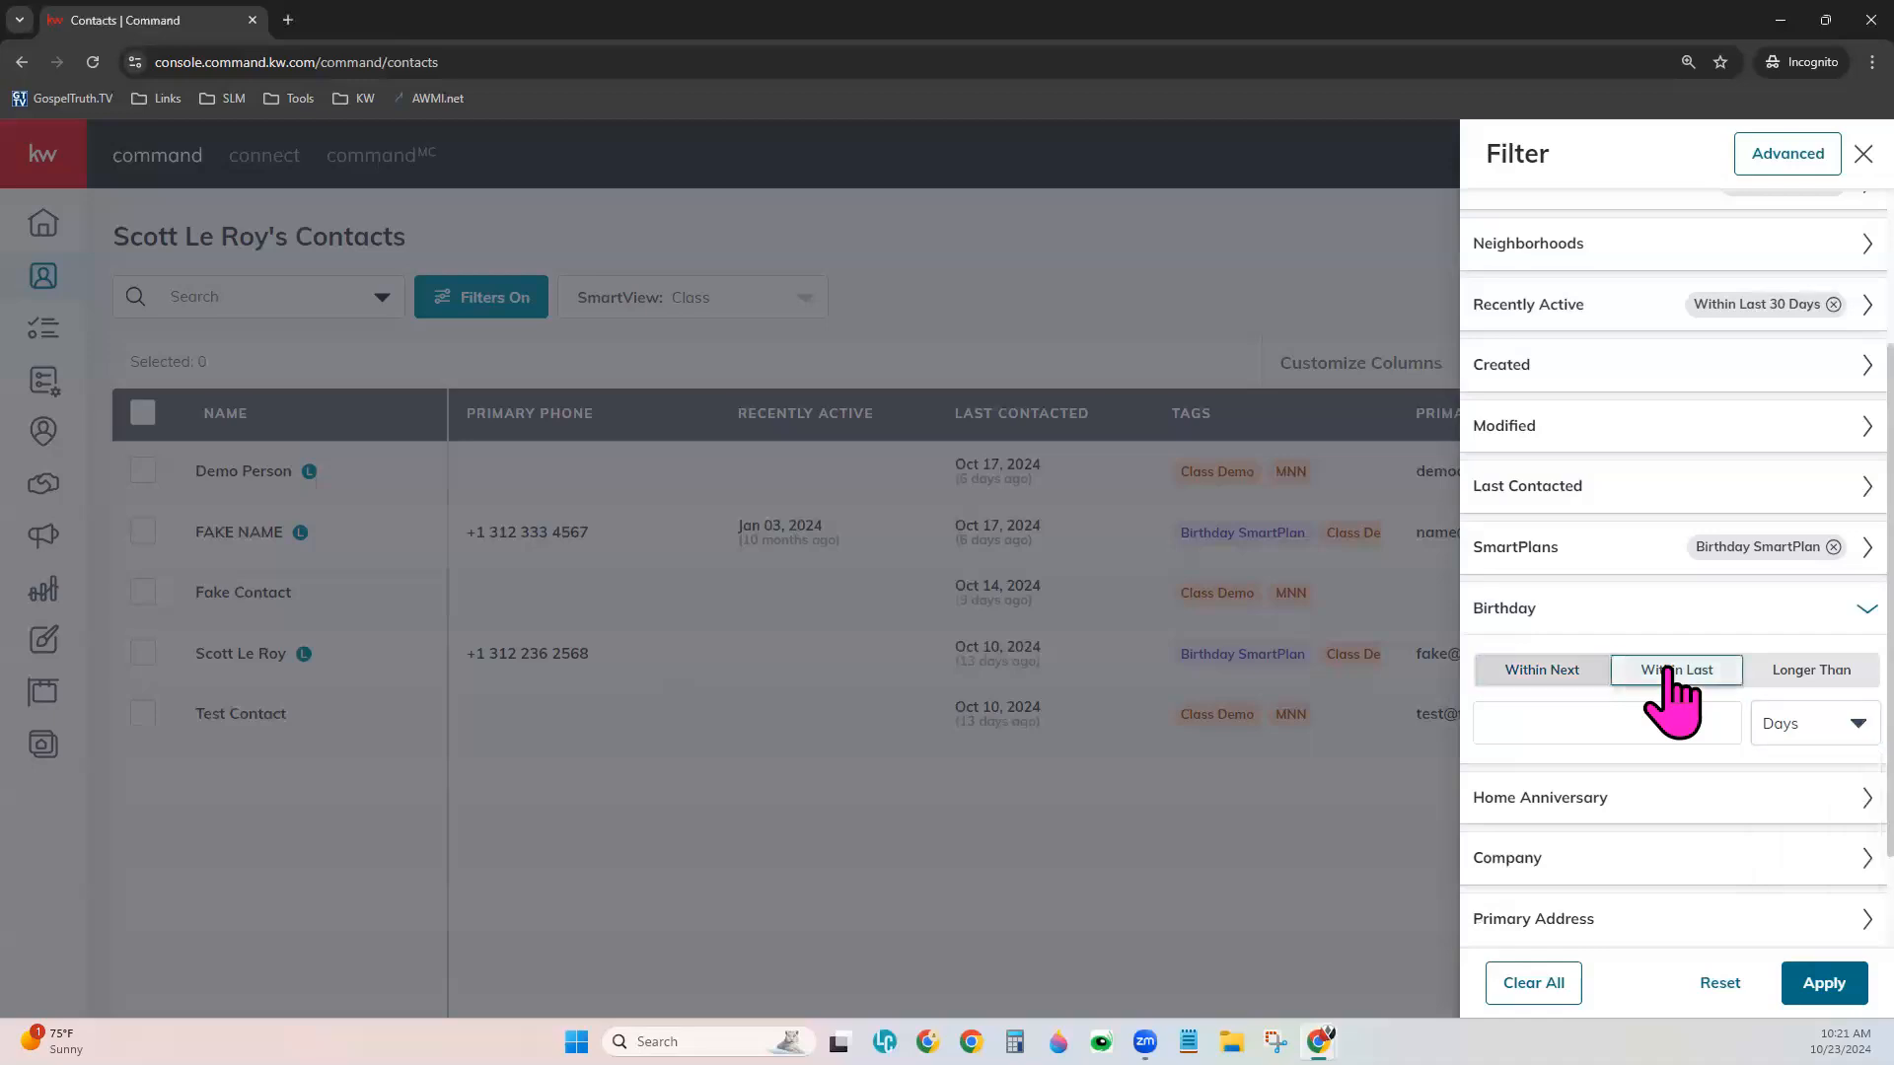
{"action": "left_click", "coordinate": [1845, 730]}
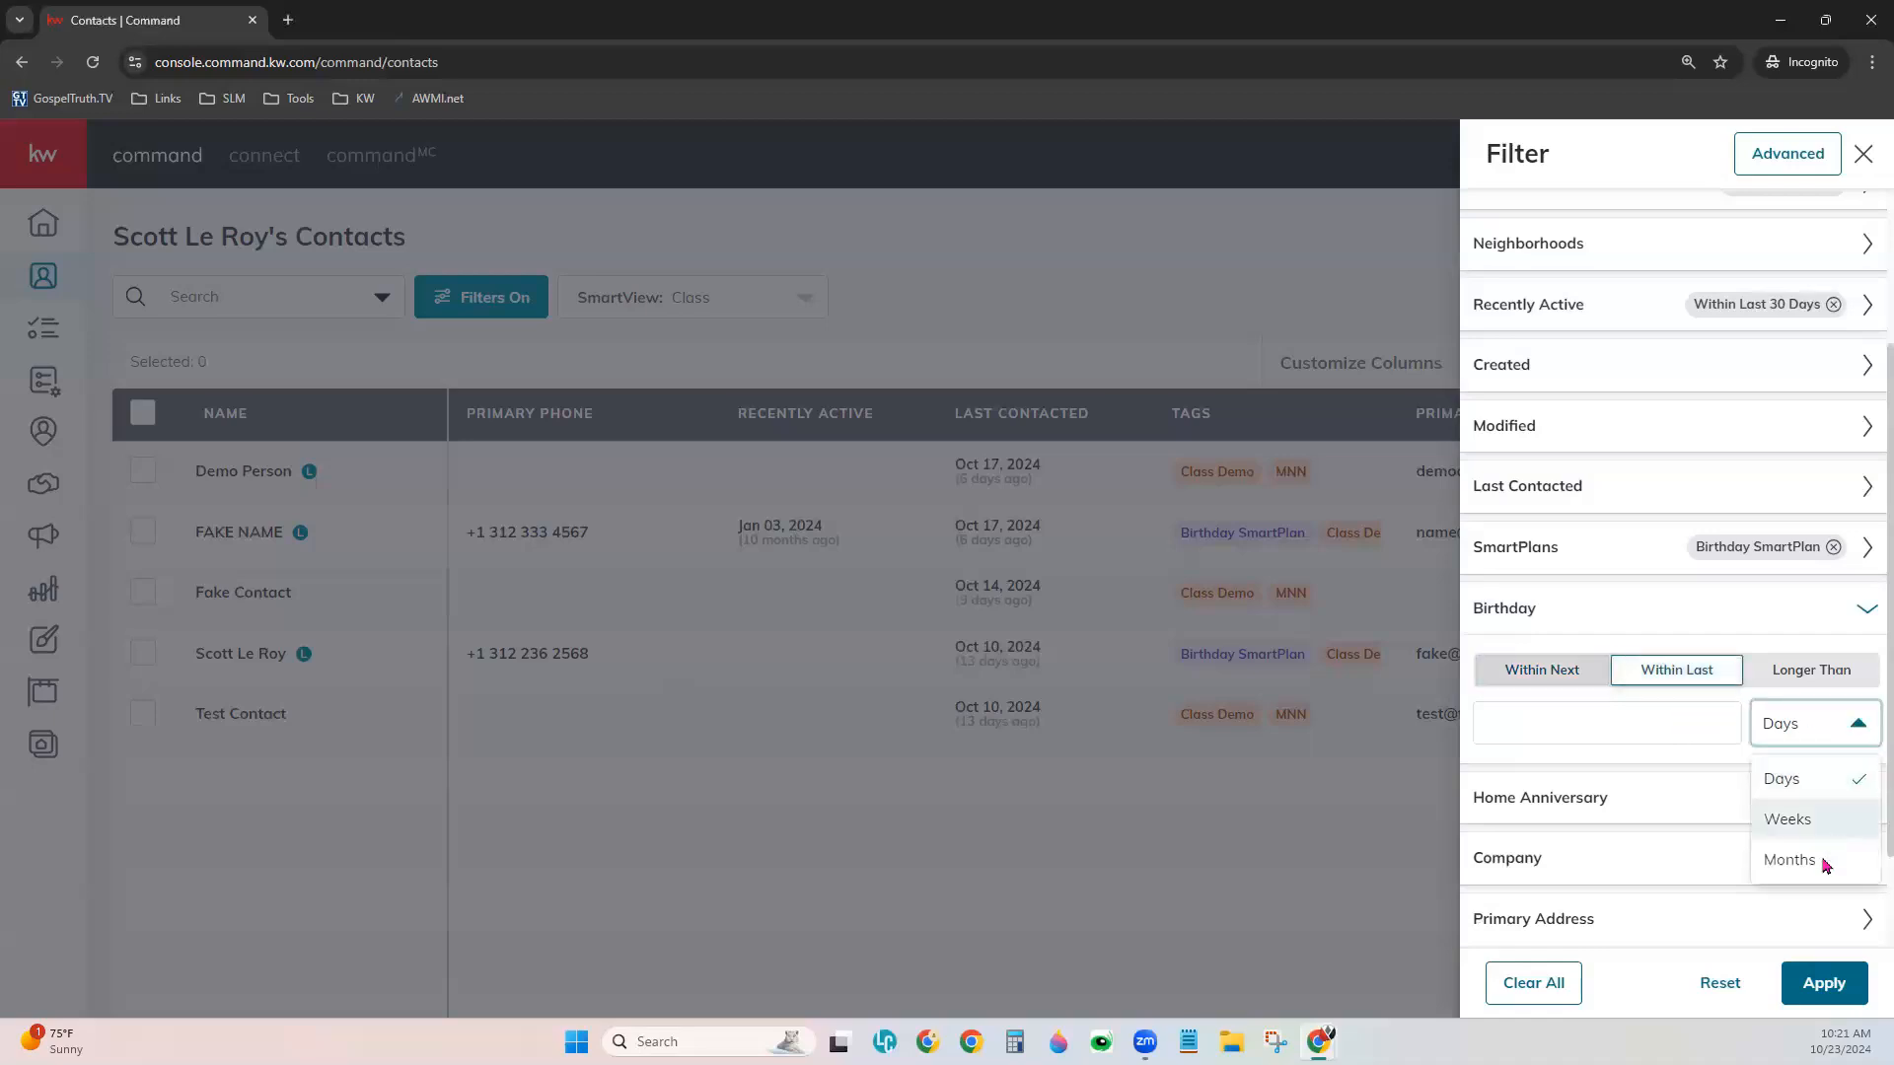
{"action": "left_click", "coordinate": [1821, 683]}
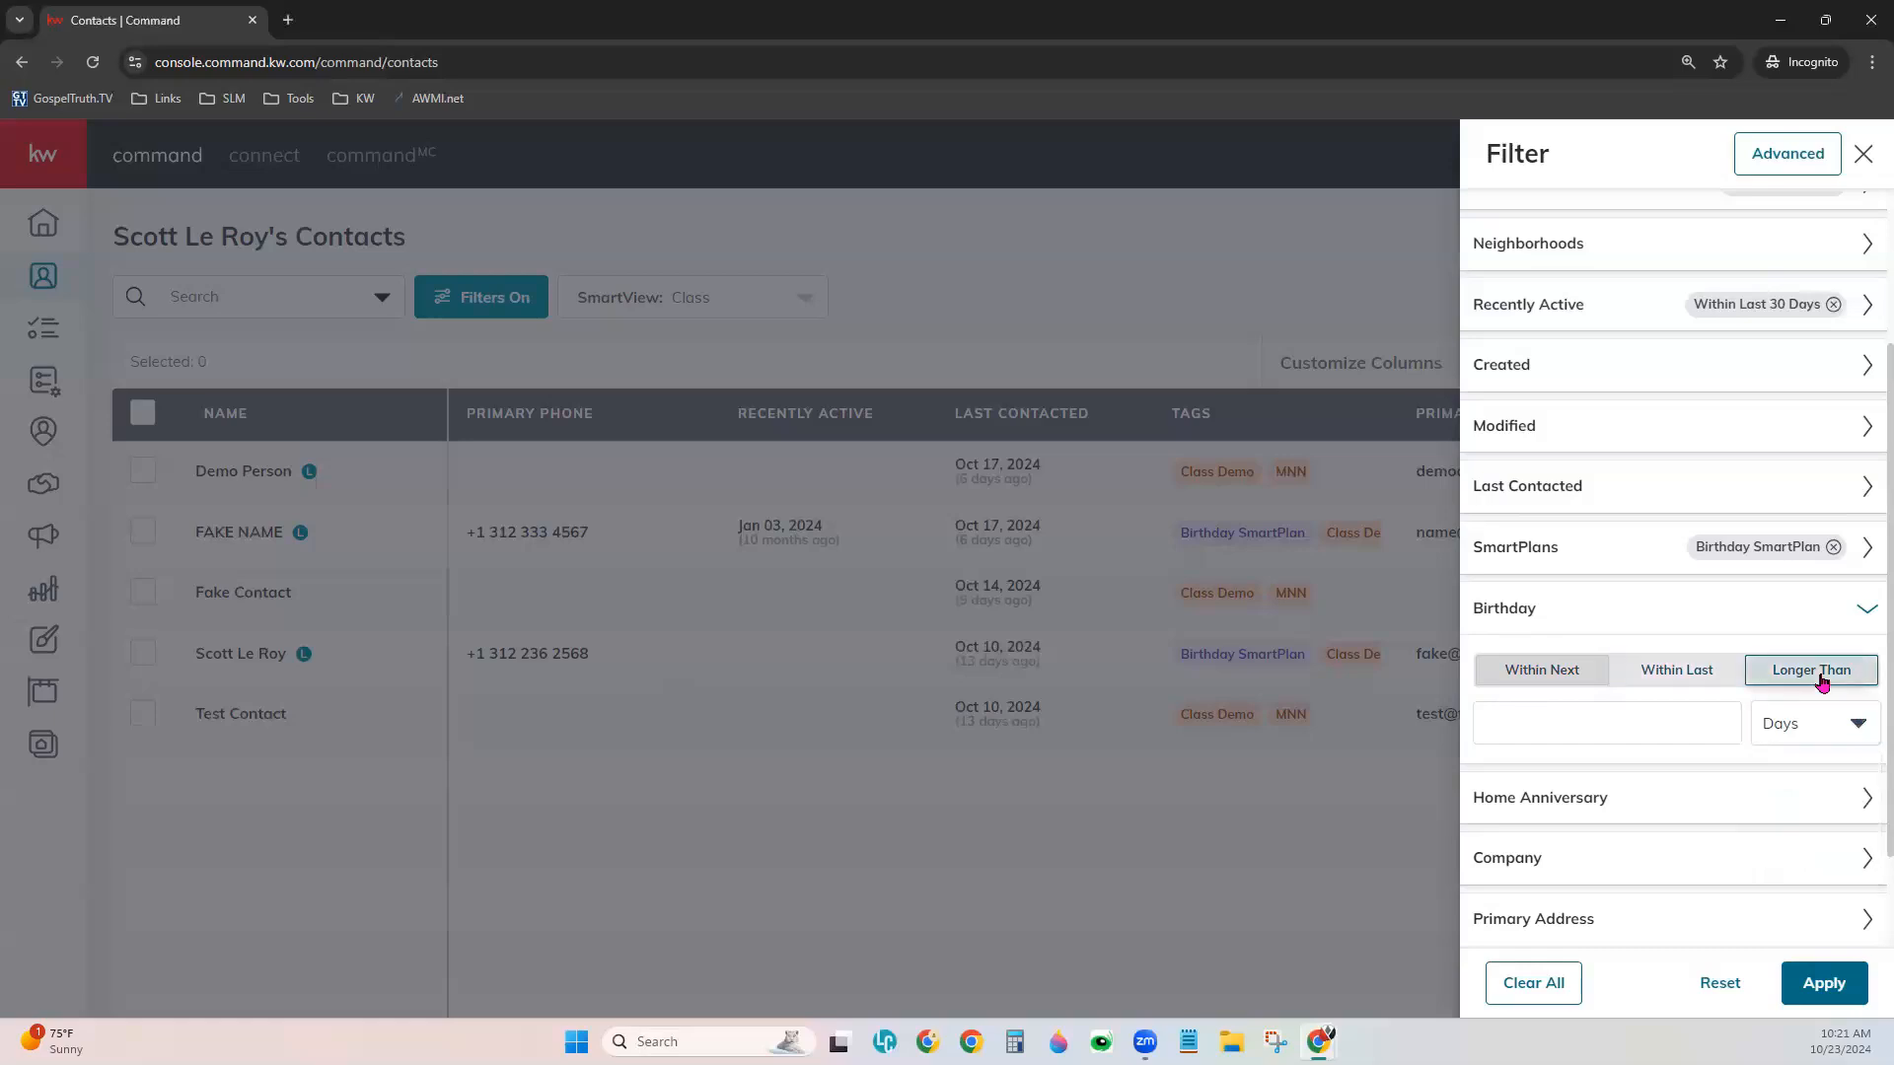
{"action": "left_click", "coordinate": [1864, 608]}
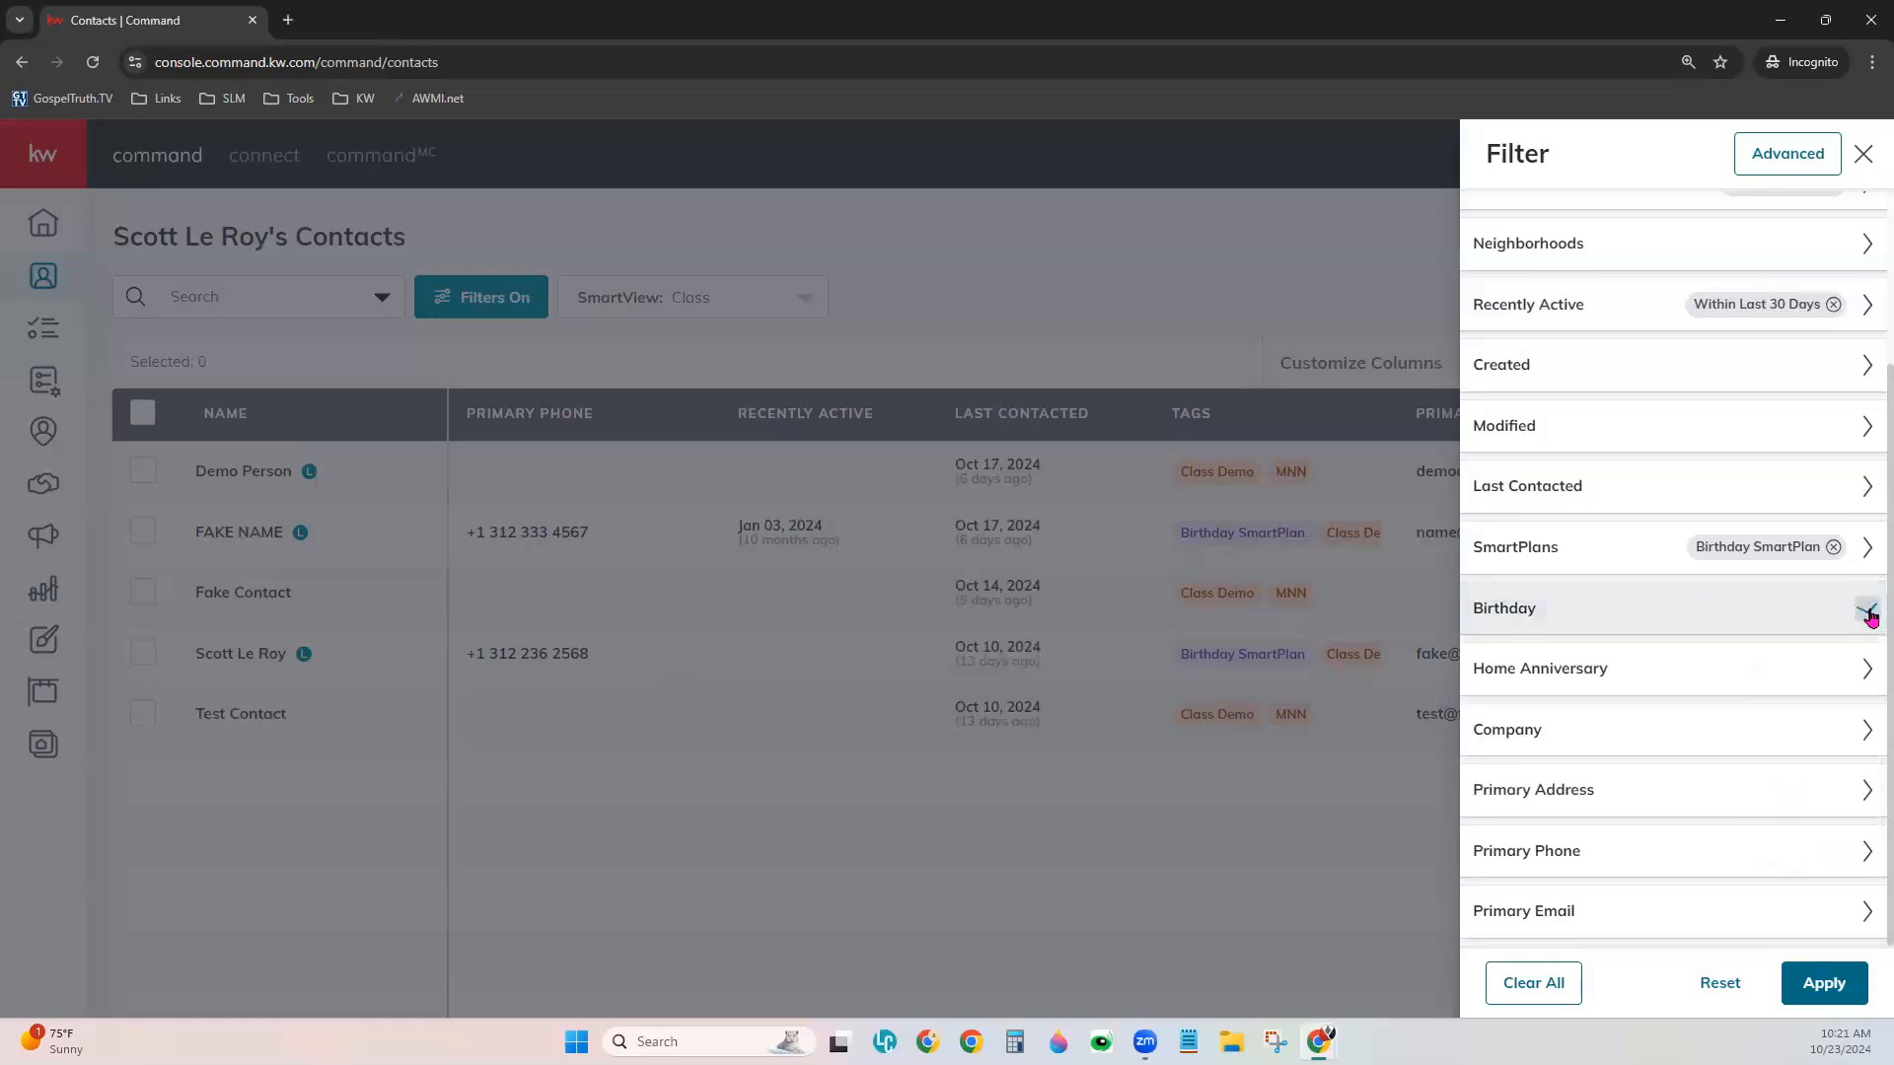
Examine the Home Anniversary filter's range options and time units, and collapse the section.
{"action": "left_click", "coordinate": [1813, 672]}
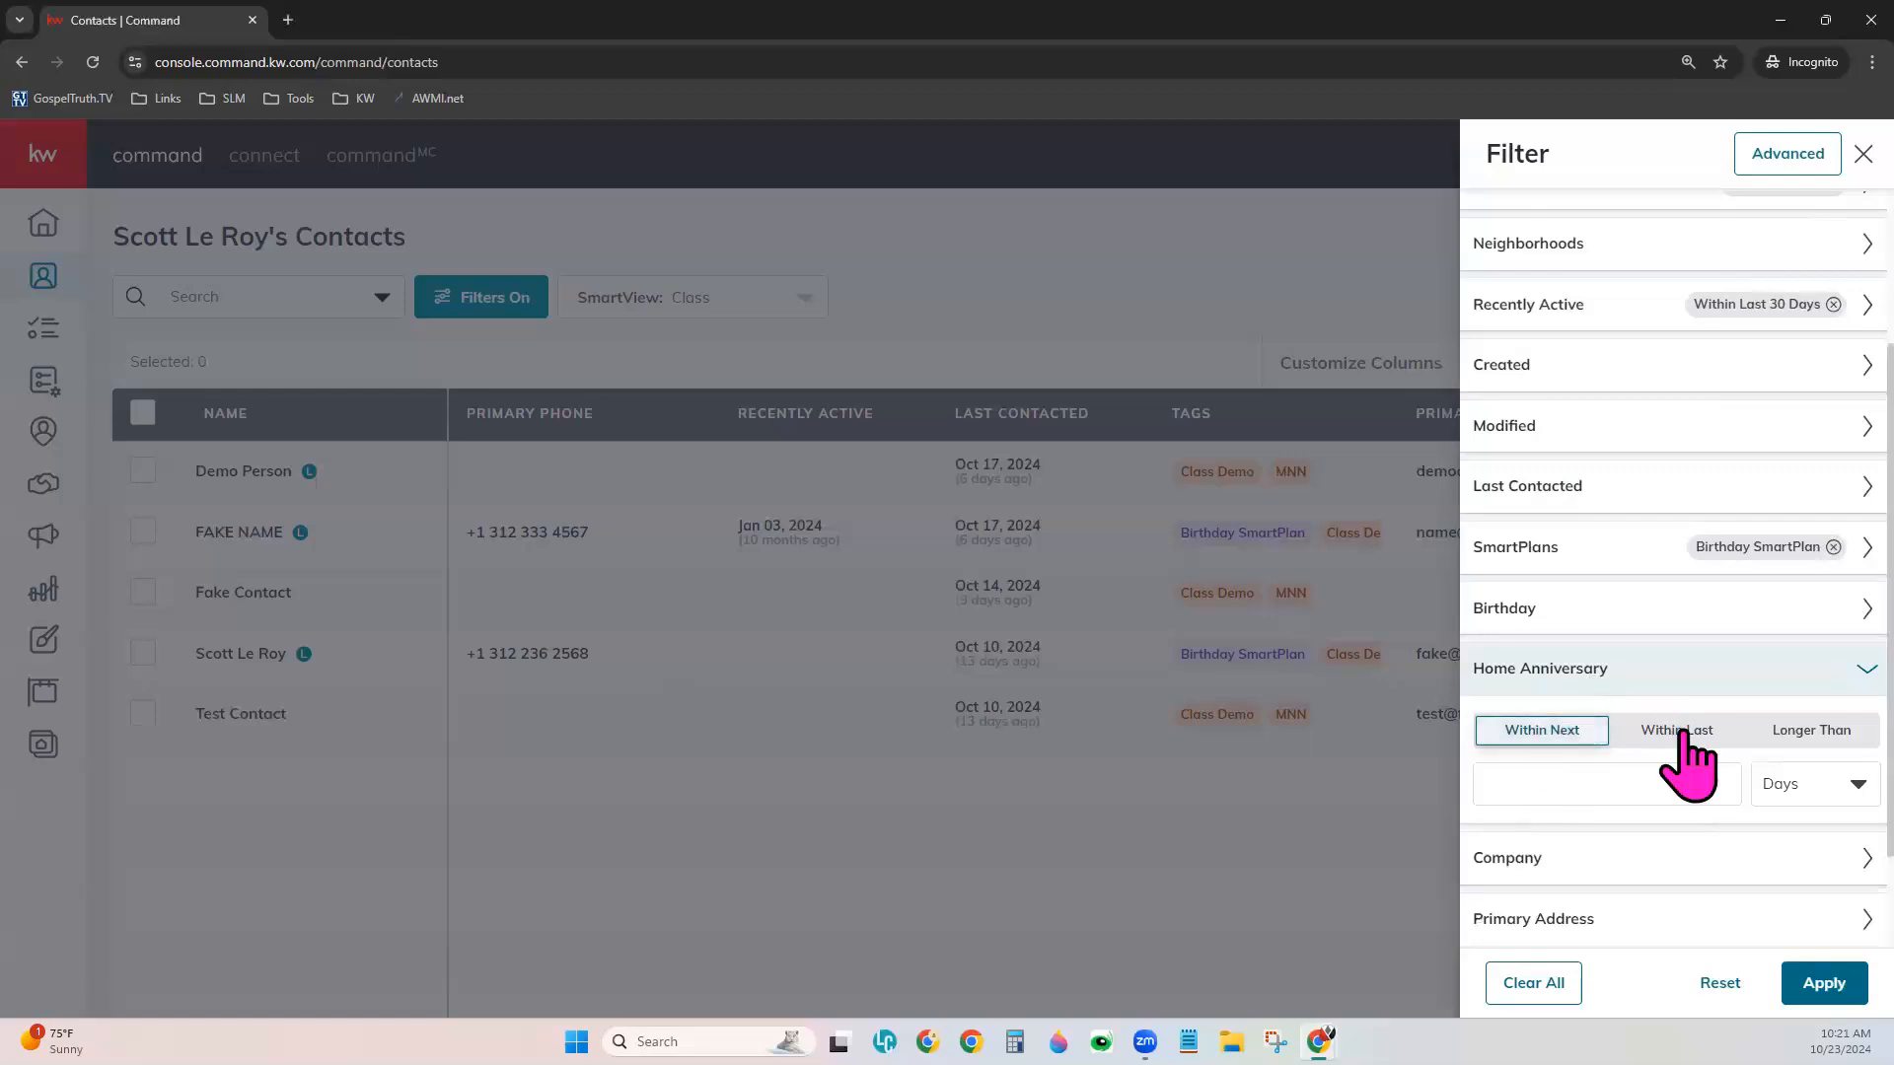
{"action": "left_click", "coordinate": [1790, 779]}
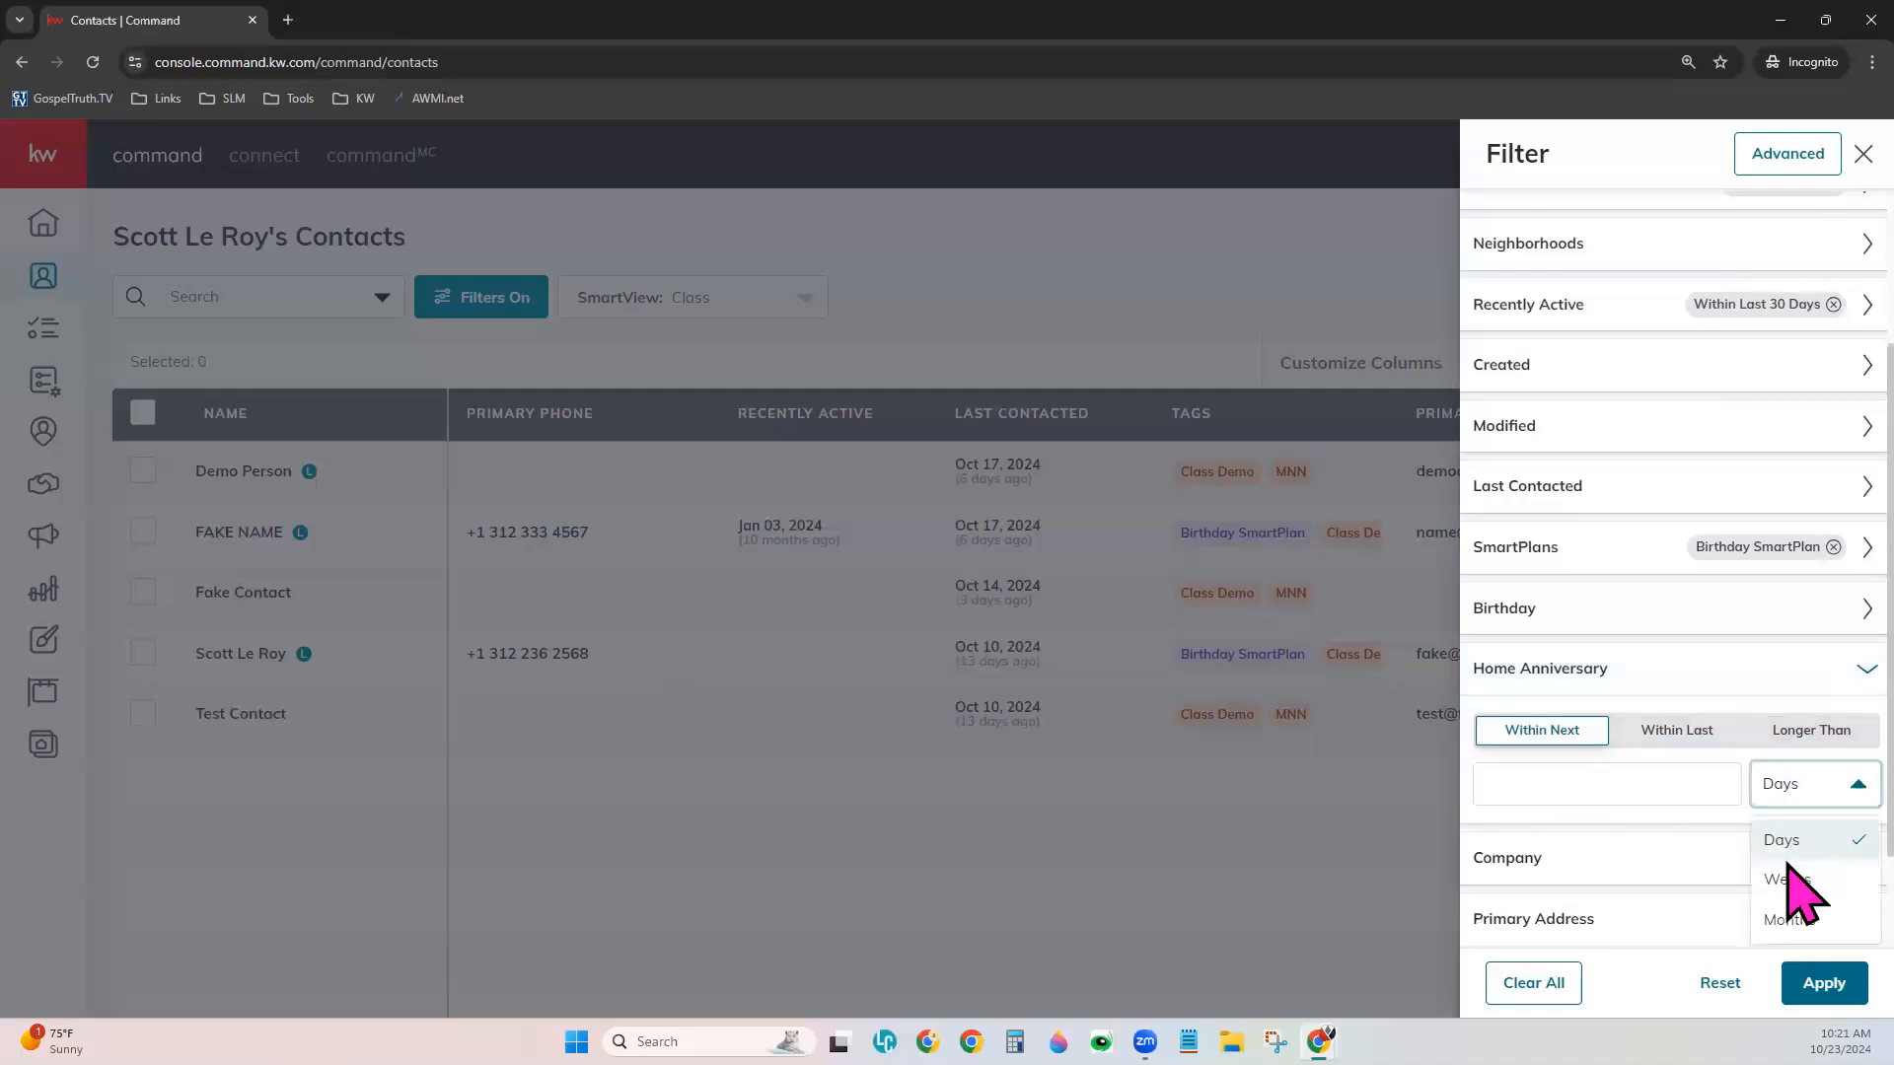
{"action": "left_click", "coordinate": [1810, 677]}
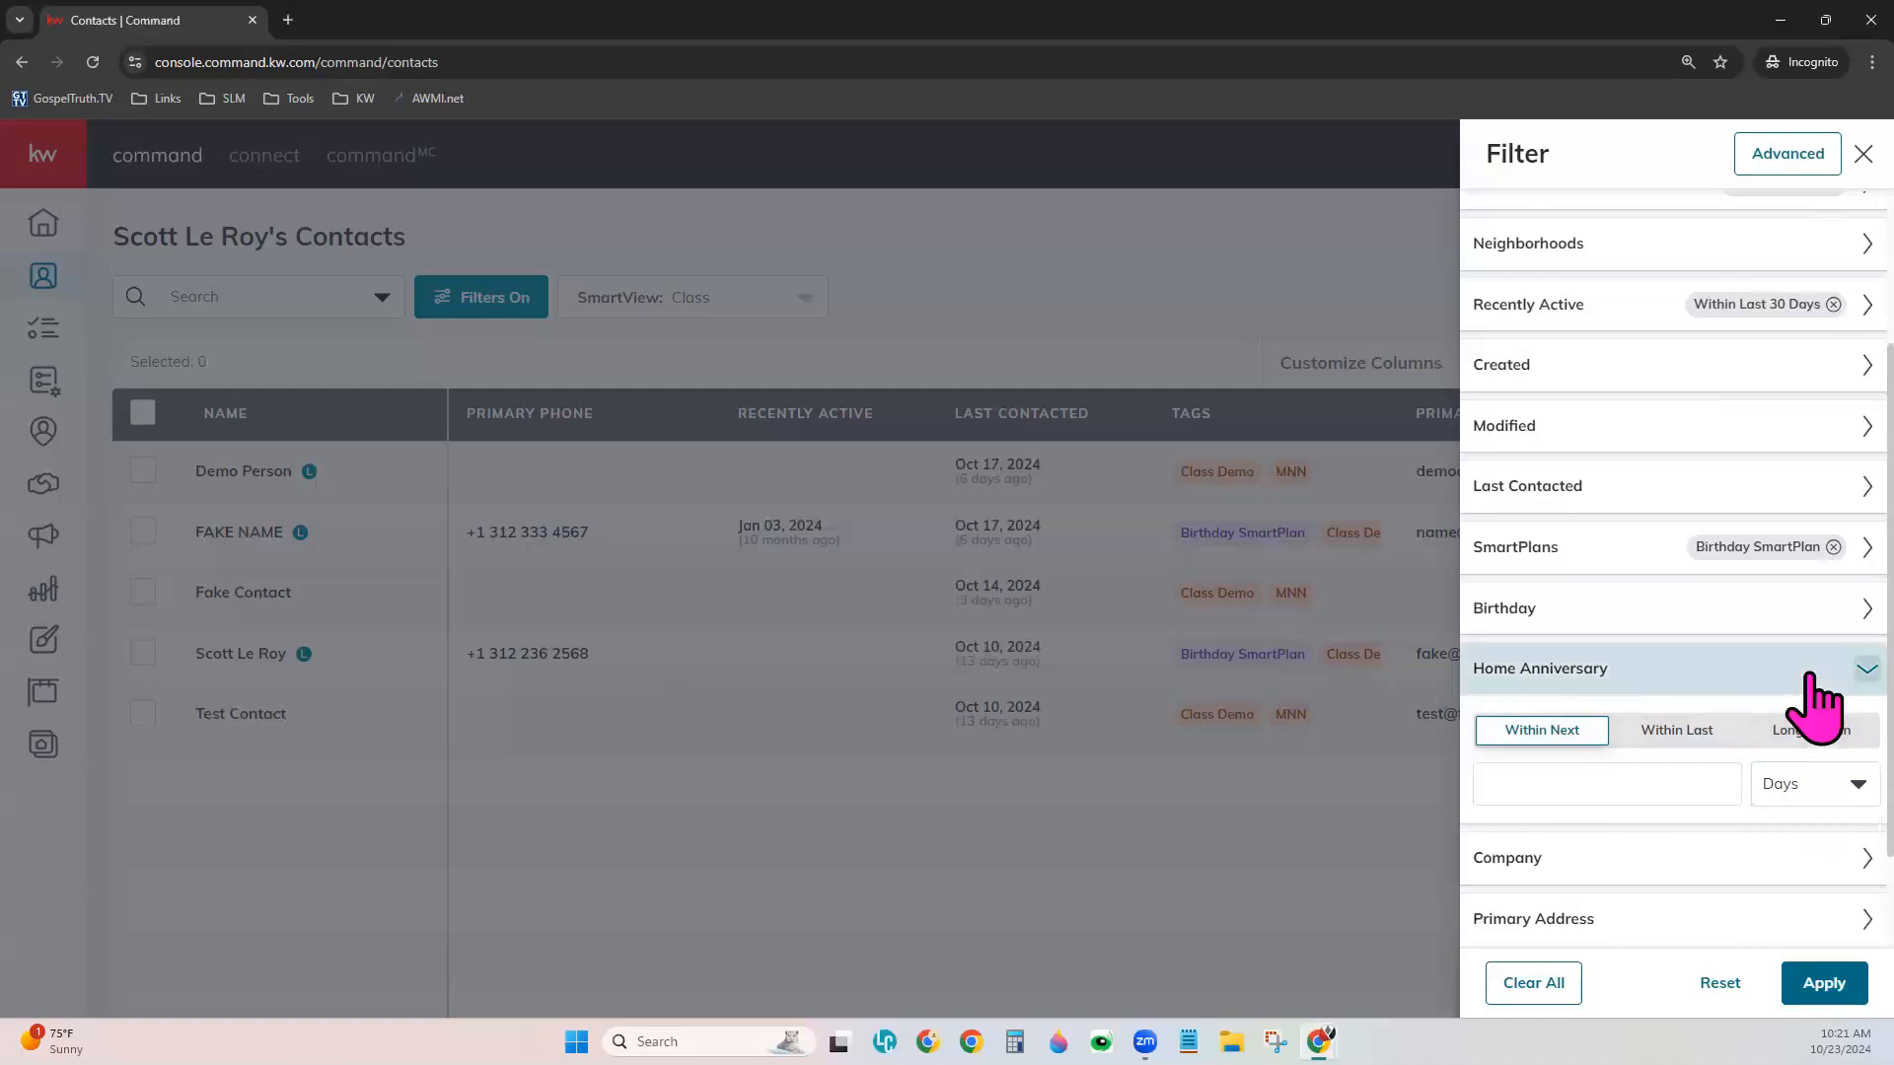
{"action": "left_click", "coordinate": [1808, 675]}
Examine the Company search and the Primary Address text filter without entering anything, collapsing both sections.
{"action": "left_click", "coordinate": [1557, 730]}
{"action": "scroll", "coordinate": [1686, 750], "scroll_direction": "down", "scroll_amount": 1}
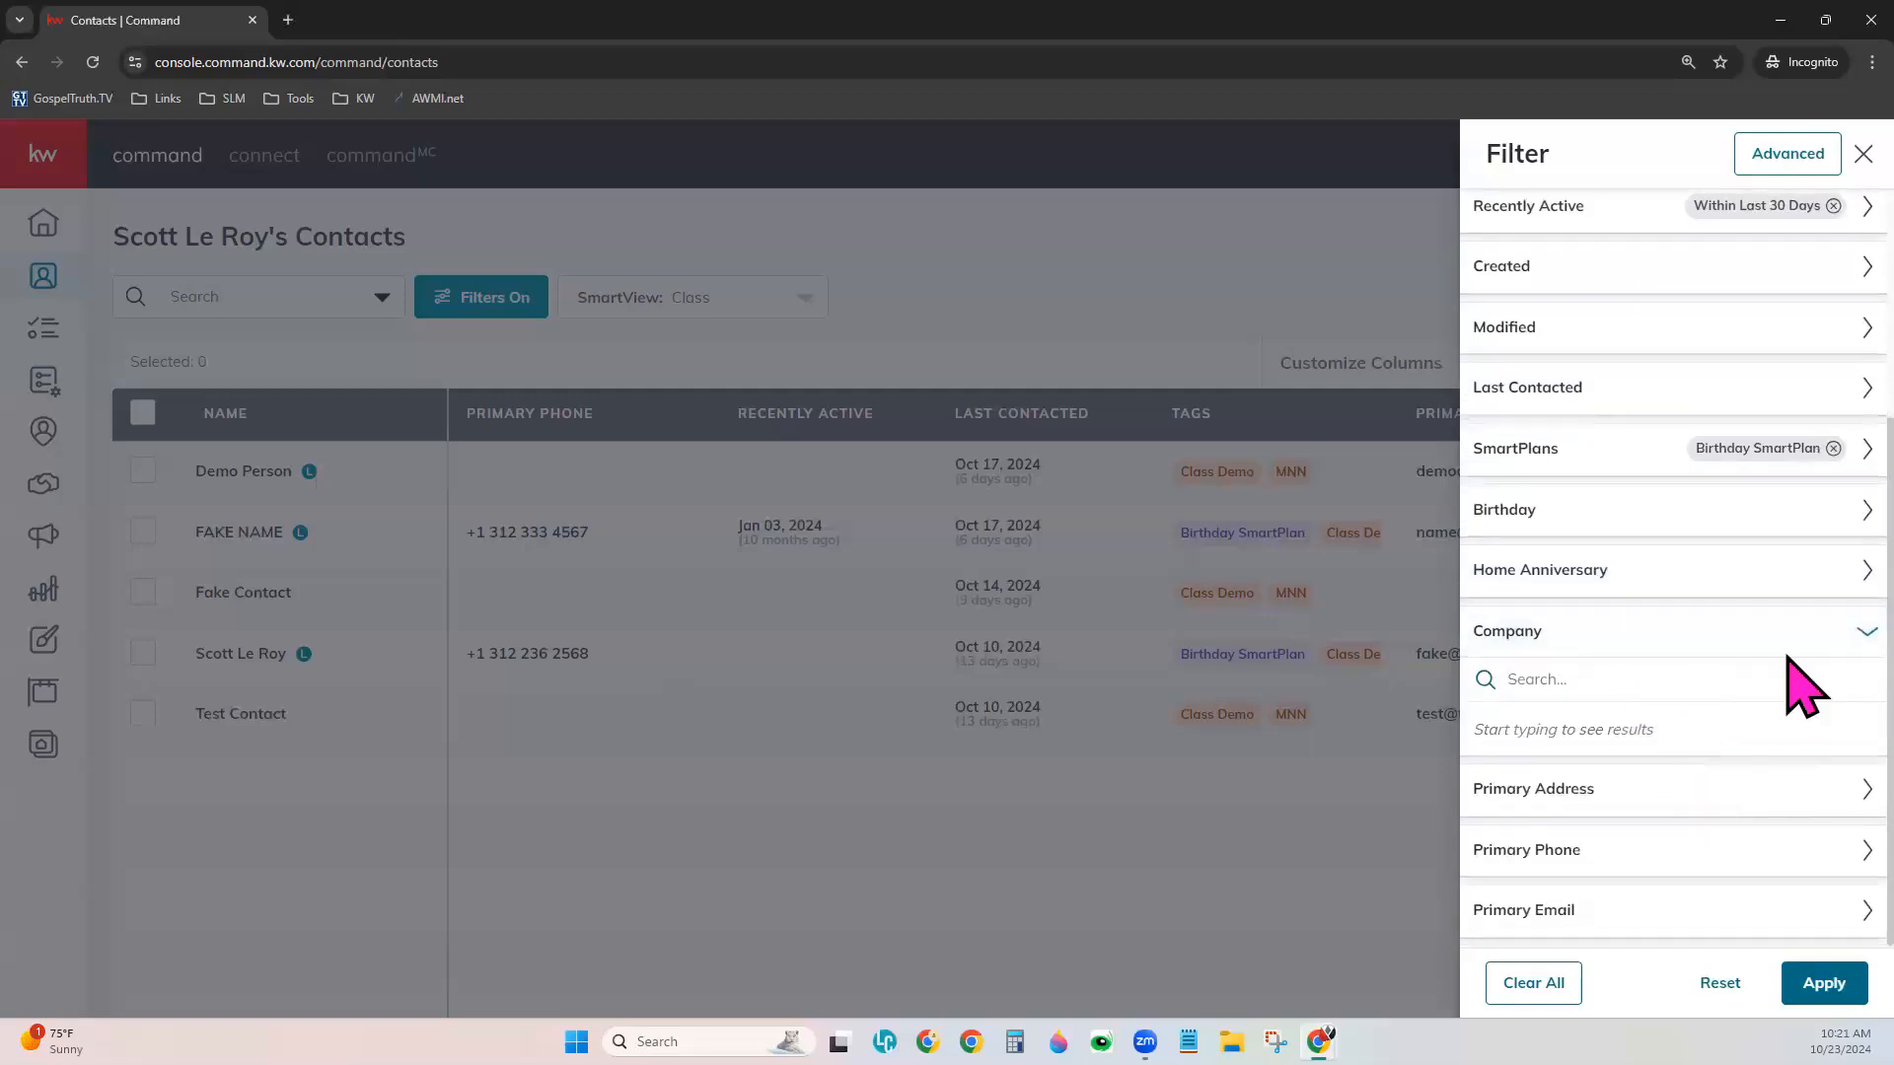
{"action": "left_click", "coordinate": [1860, 636]}
{"action": "left_click", "coordinate": [1703, 809]}
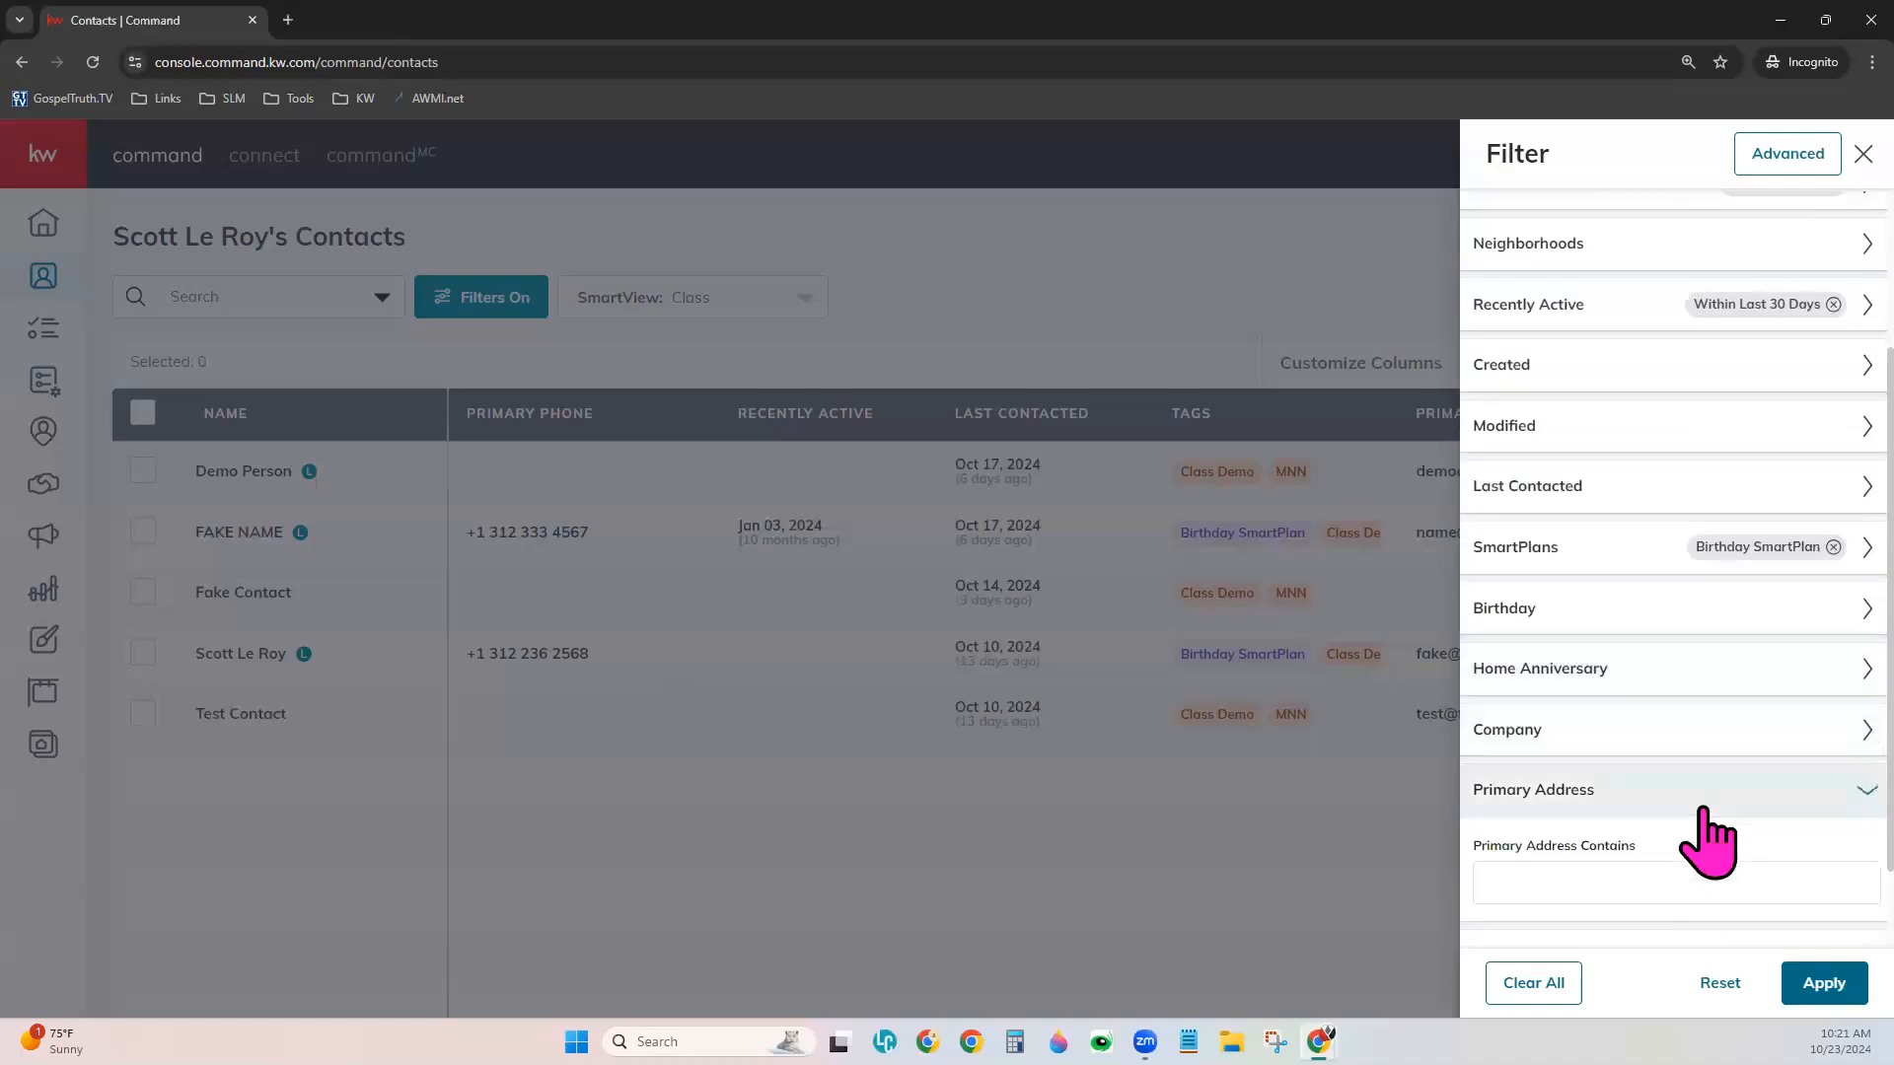
{"action": "left_click", "coordinate": [1682, 872]}
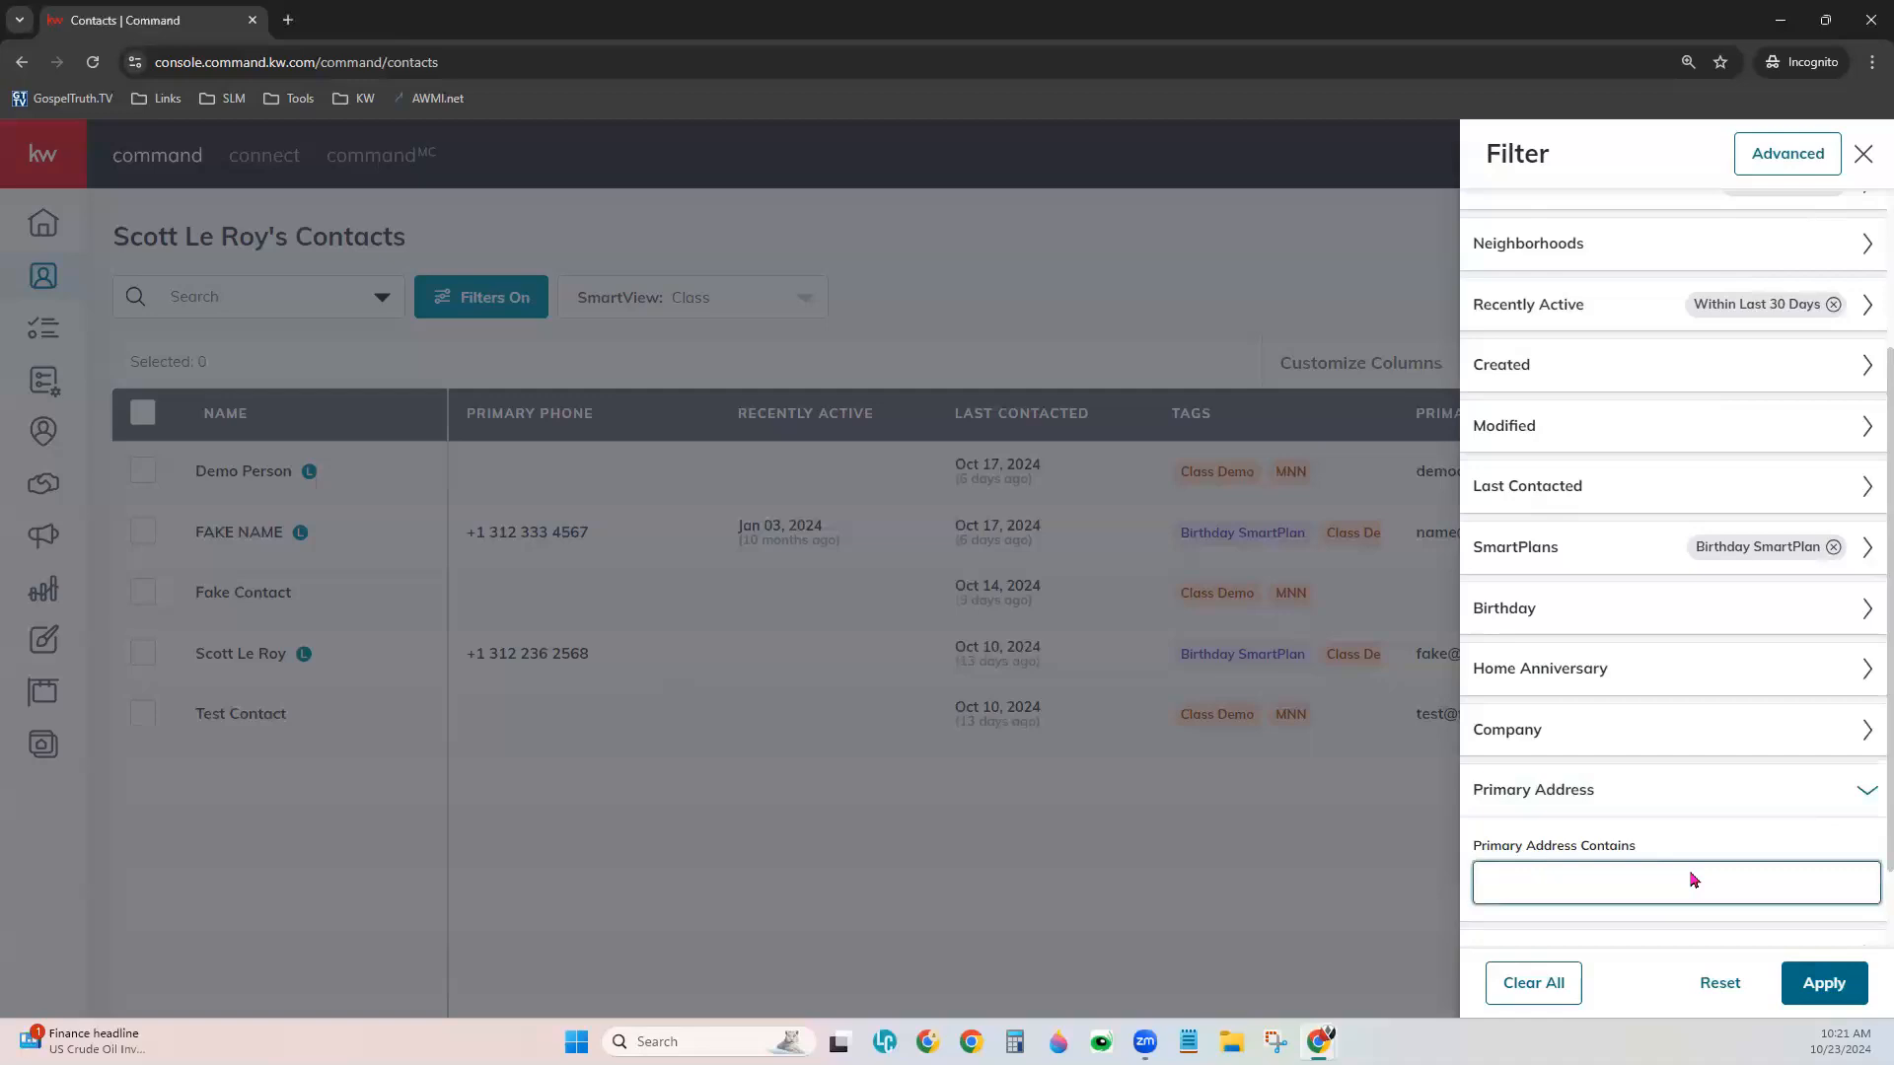
{"action": "left_click", "coordinate": [1866, 792]}
Examine the Primary Phone and Primary Email text filters without entering anything, collapsing both sections.
{"action": "left_click", "coordinate": [1796, 852]}
{"action": "scroll", "coordinate": [1793, 858], "scroll_direction": "down", "scroll_amount": 1}
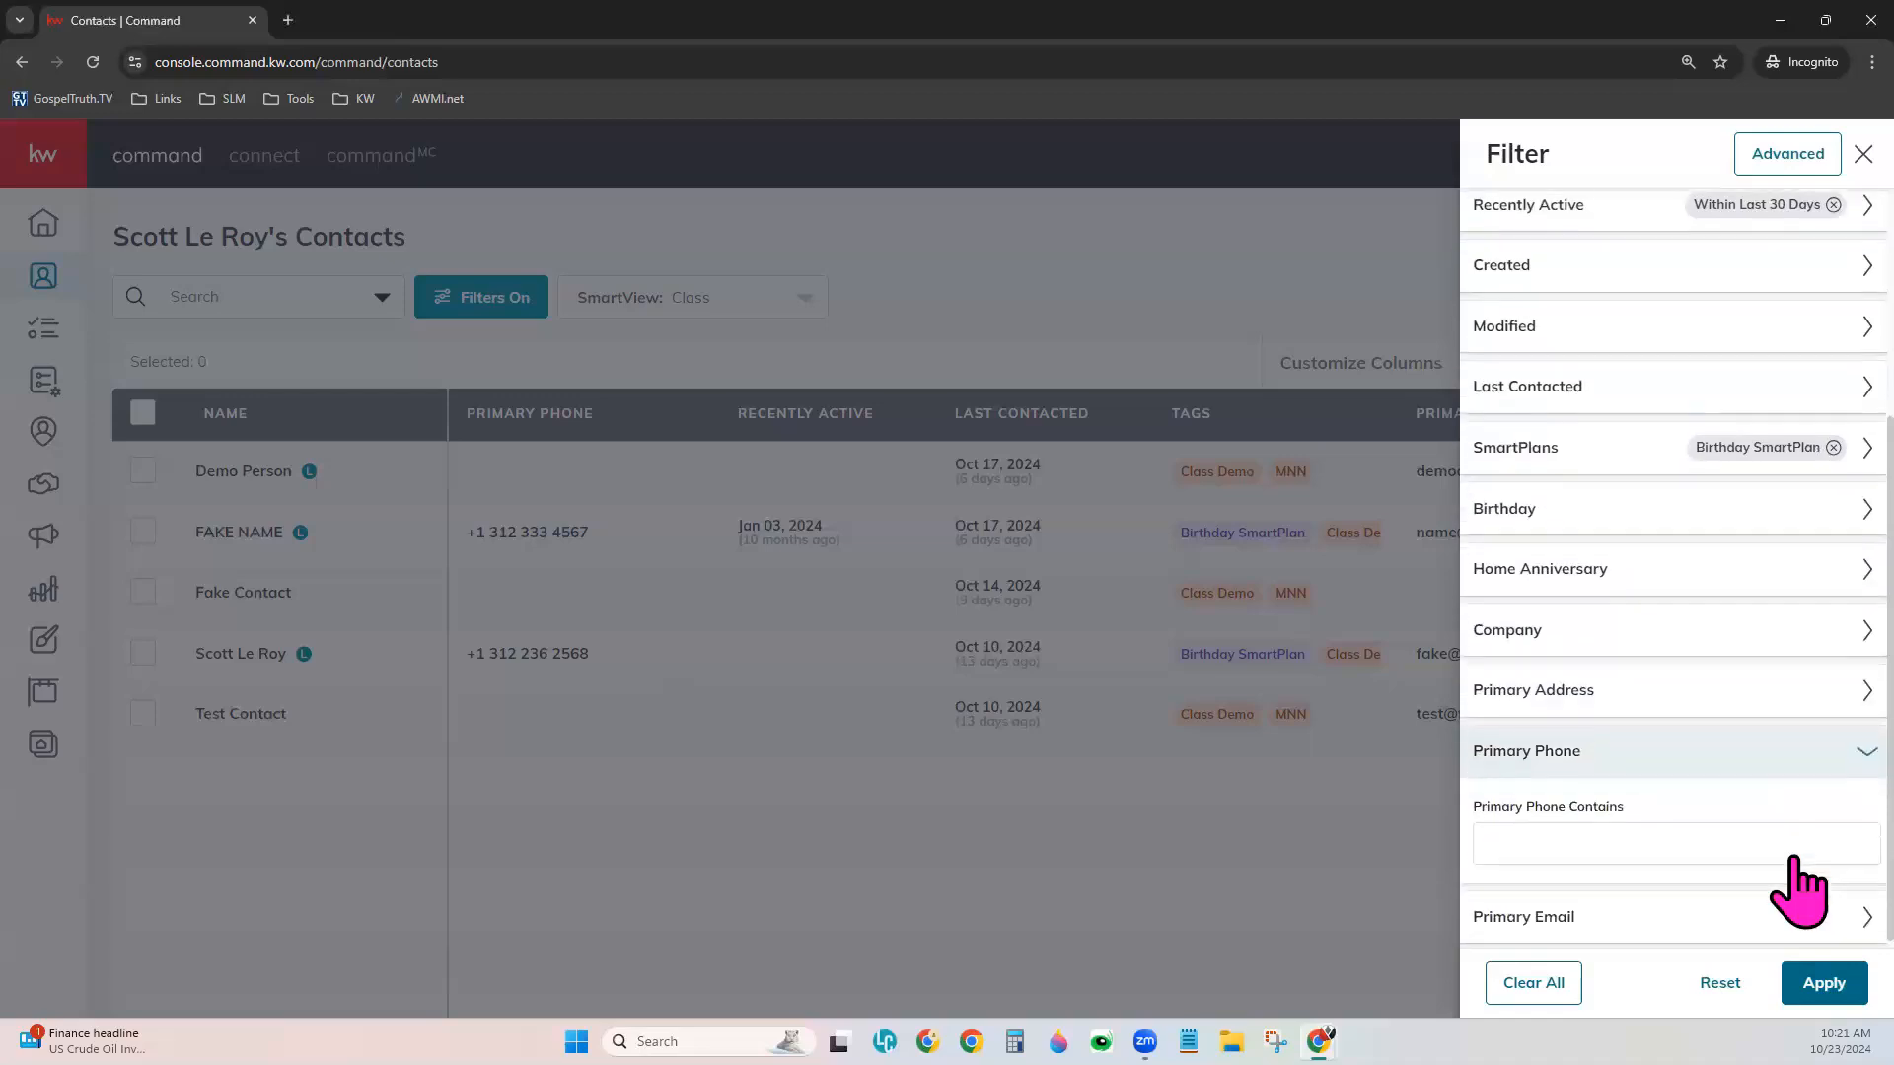
{"action": "left_click", "coordinate": [1632, 854]}
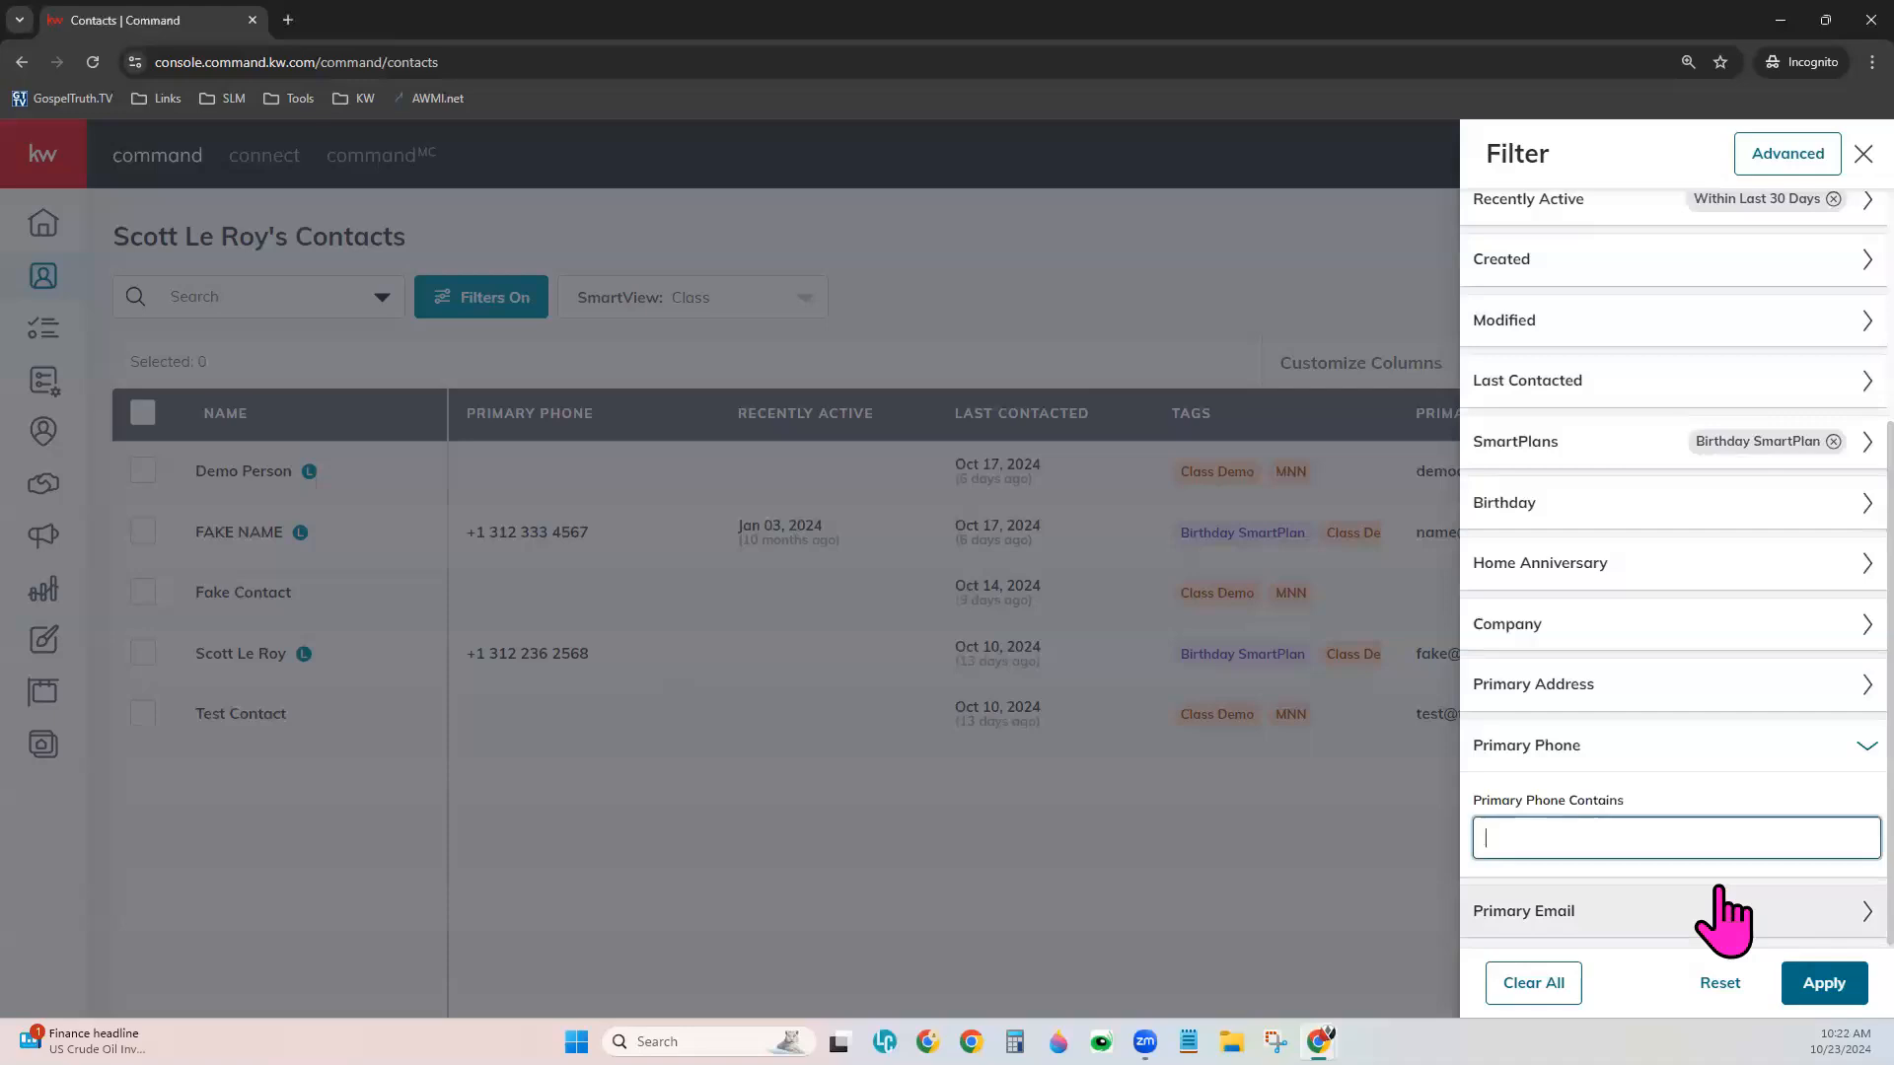
{"action": "left_click", "coordinate": [1805, 750]}
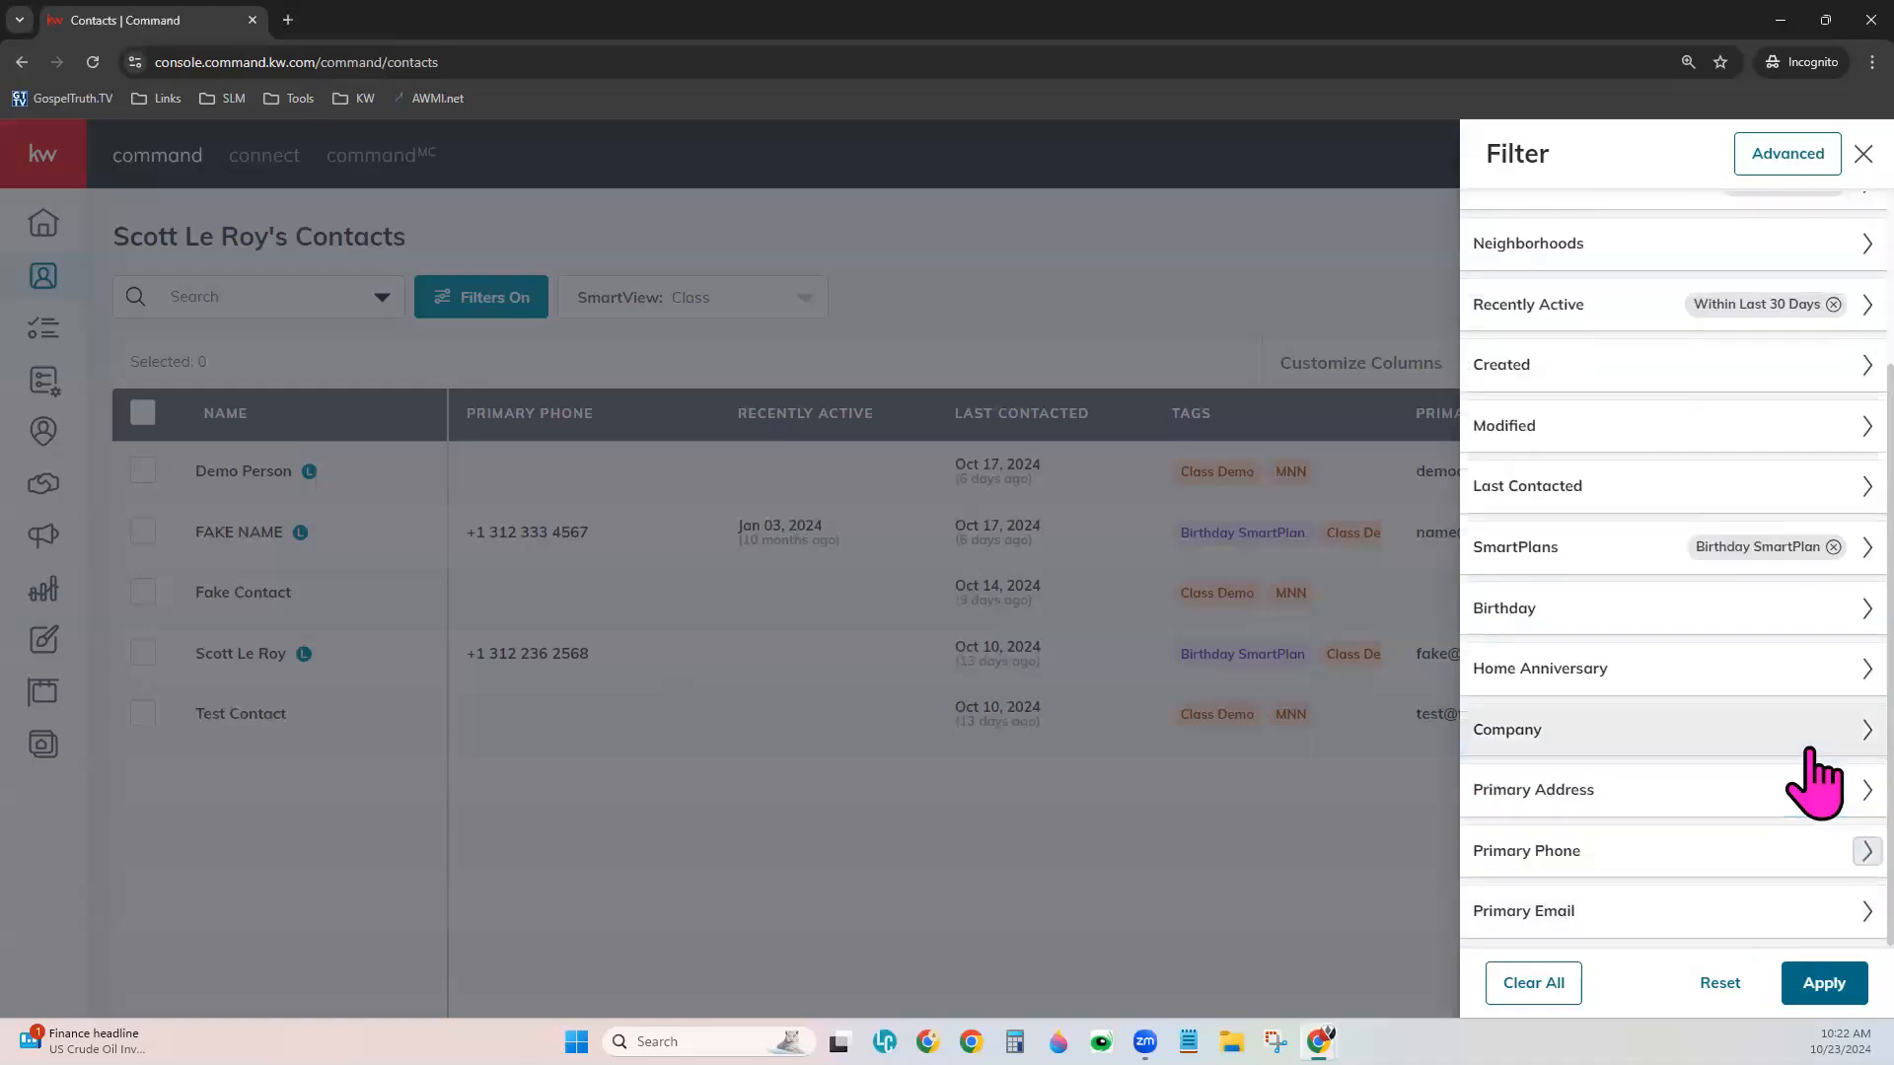
{"action": "left_click", "coordinate": [1662, 912]}
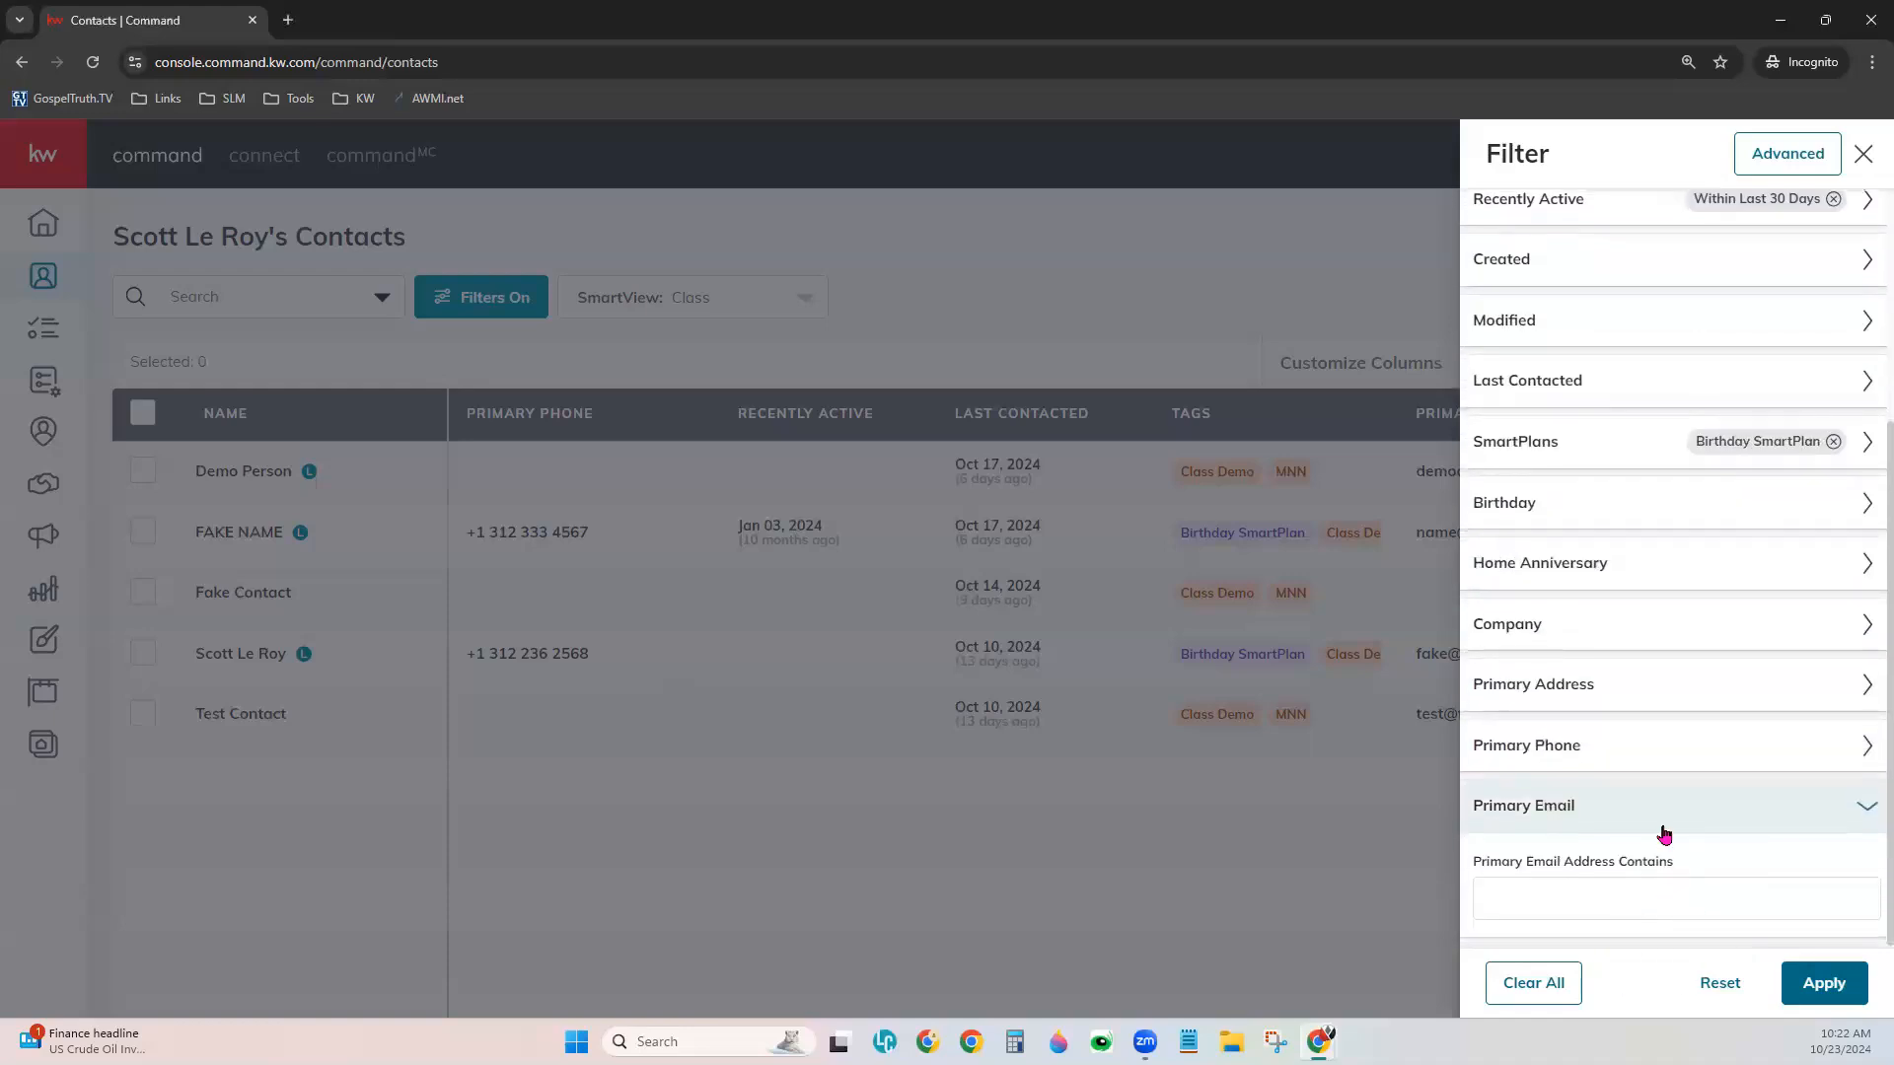
{"action": "left_click", "coordinate": [1637, 892]}
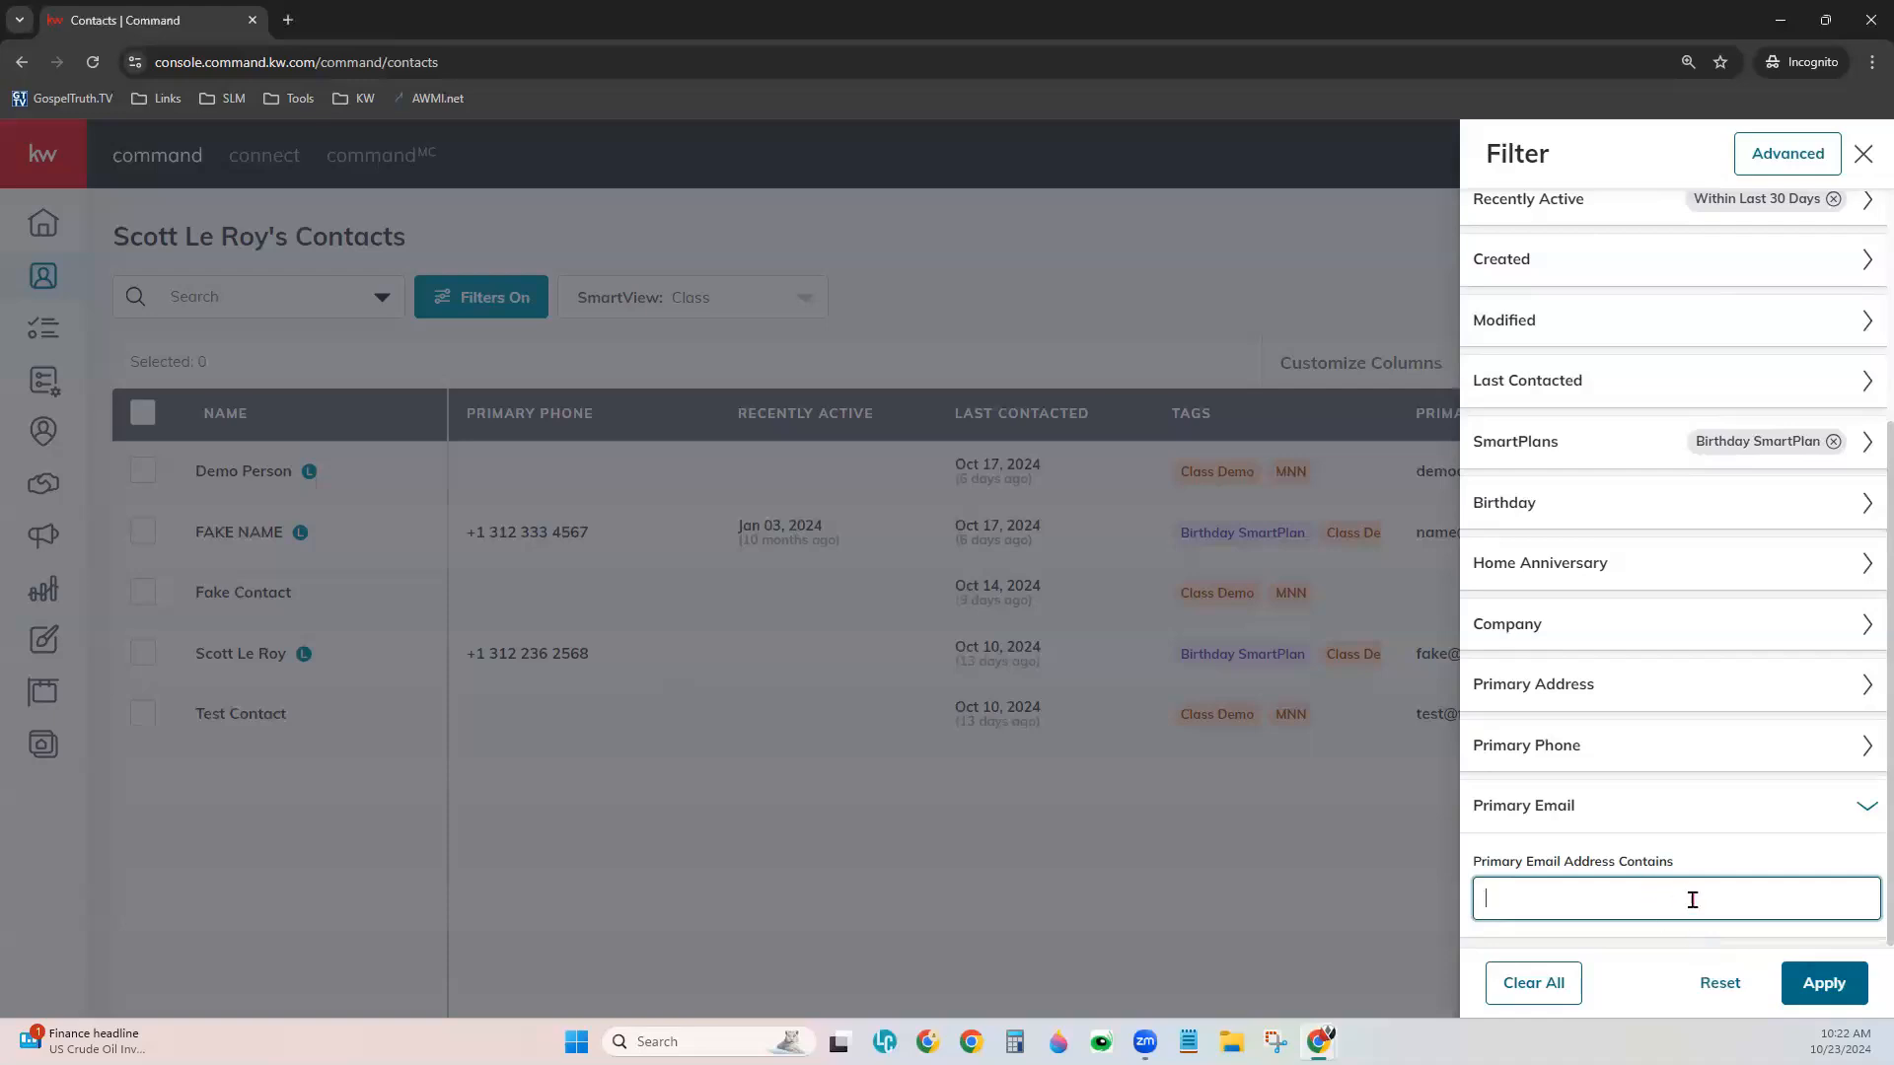
{"action": "left_click", "coordinate": [1866, 808]}
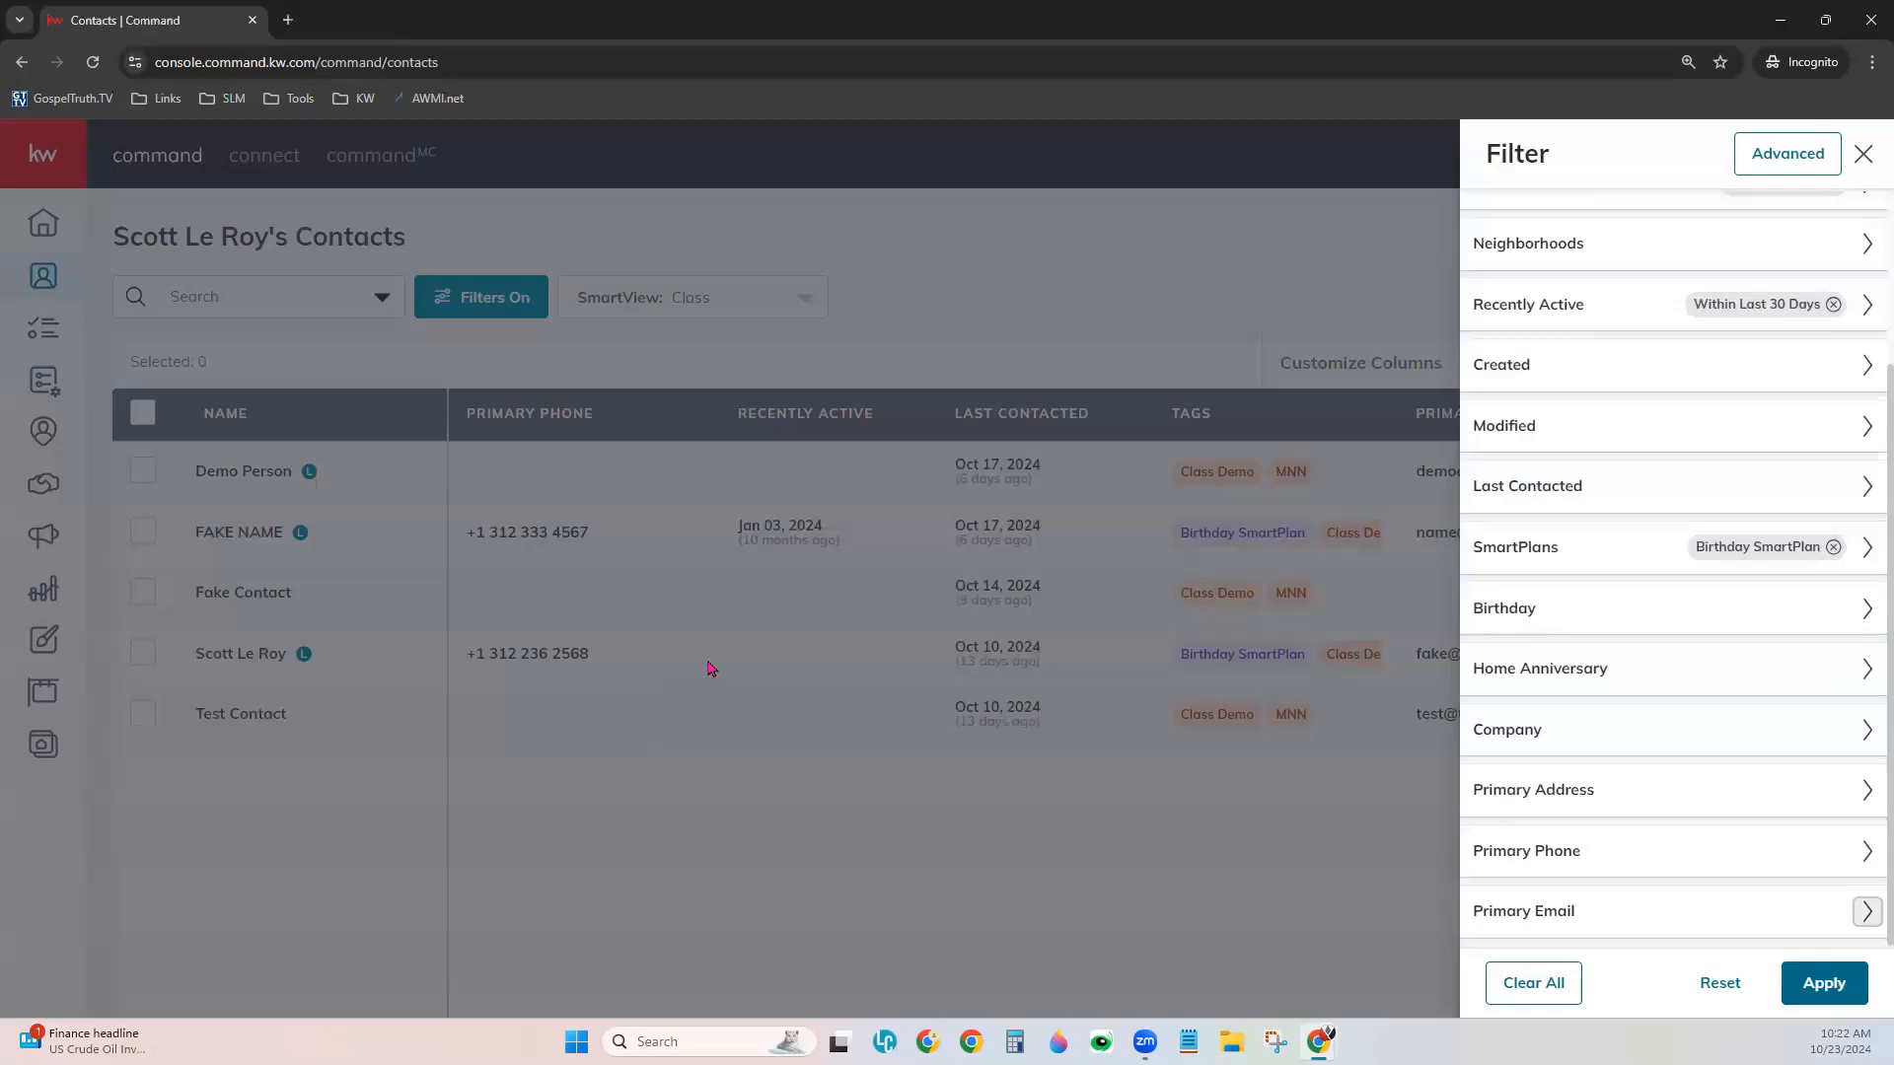
Switch to the advanced filter and remove the Lead Source and Tags conditions.
{"action": "left_click", "coordinate": [1808, 158]}
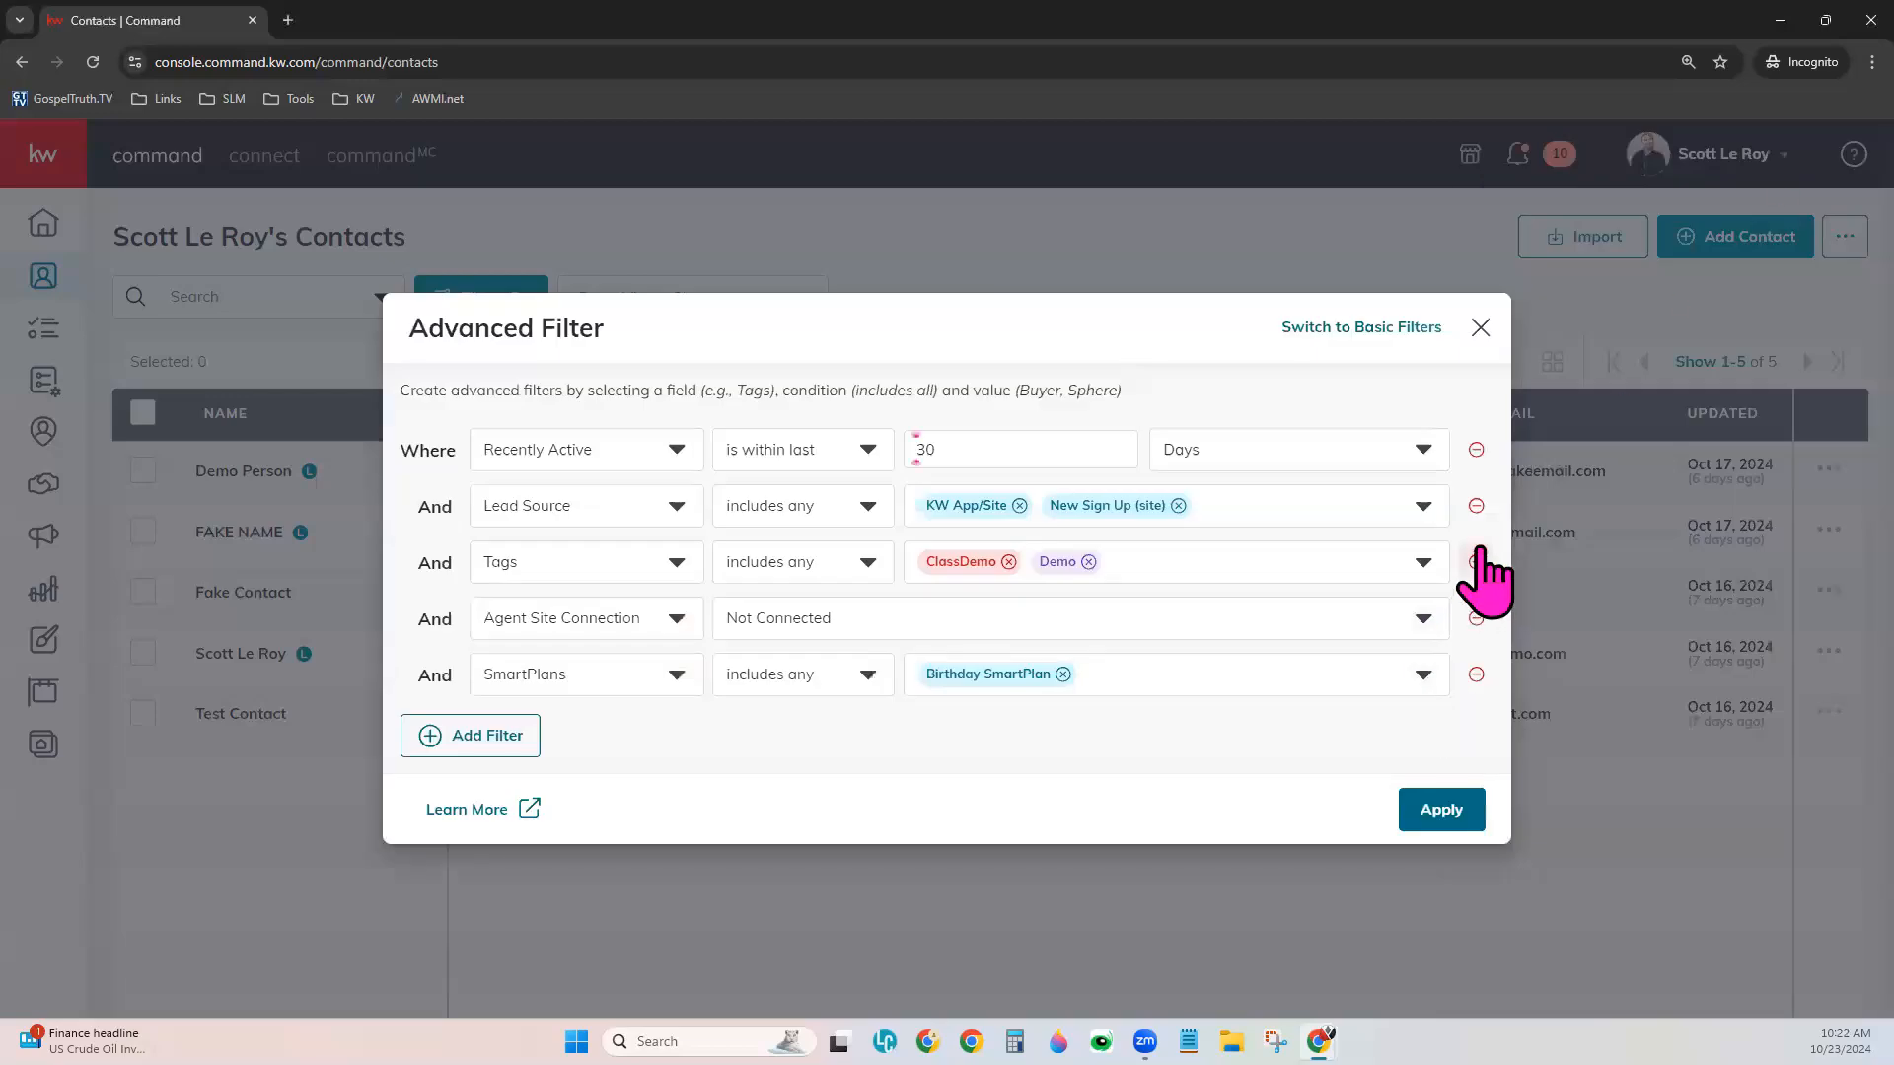
{"action": "left_click", "coordinate": [1477, 507]}
{"action": "left_click", "coordinate": [1476, 534]}
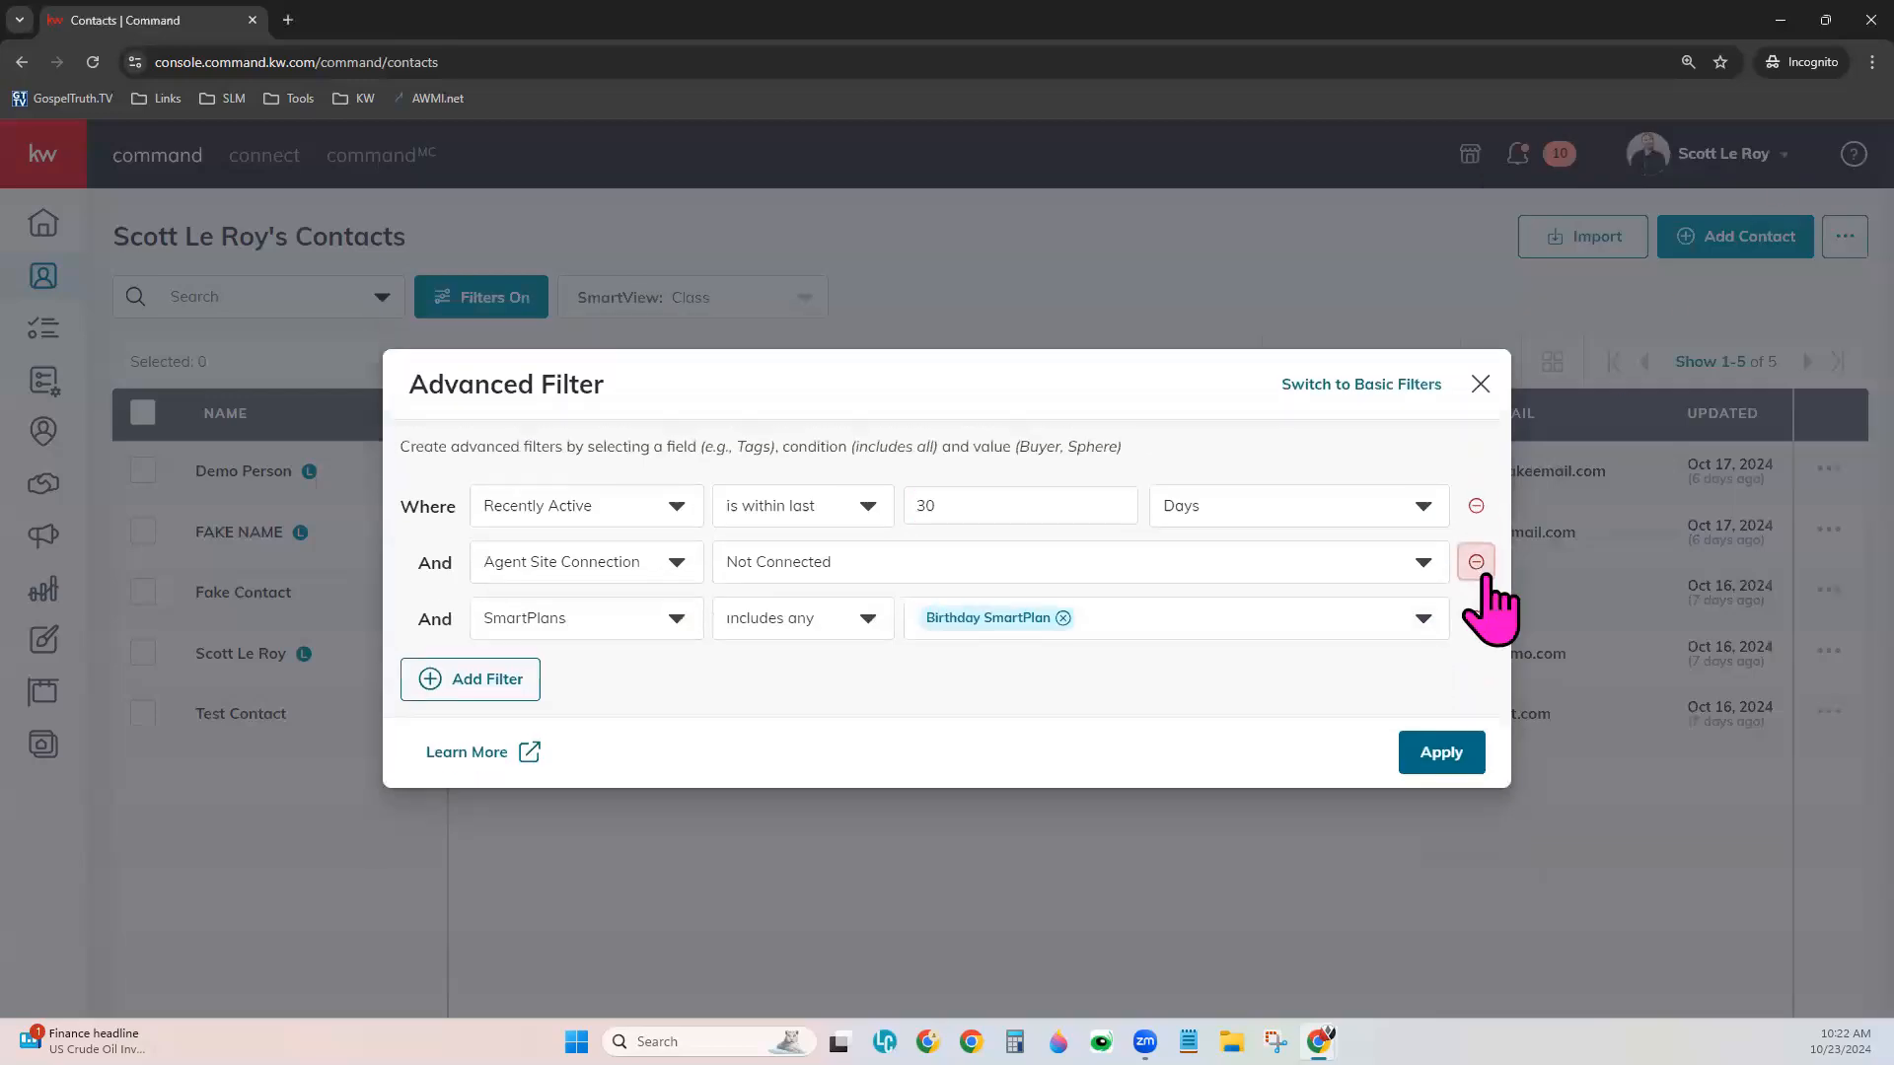
Remove the Agent Site Connection and SmartPlans conditions, and change the Recently Active condition to Neighborhoods is not empty.
{"action": "left_click", "coordinate": [1476, 562]}
{"action": "left_click", "coordinate": [1477, 595]}
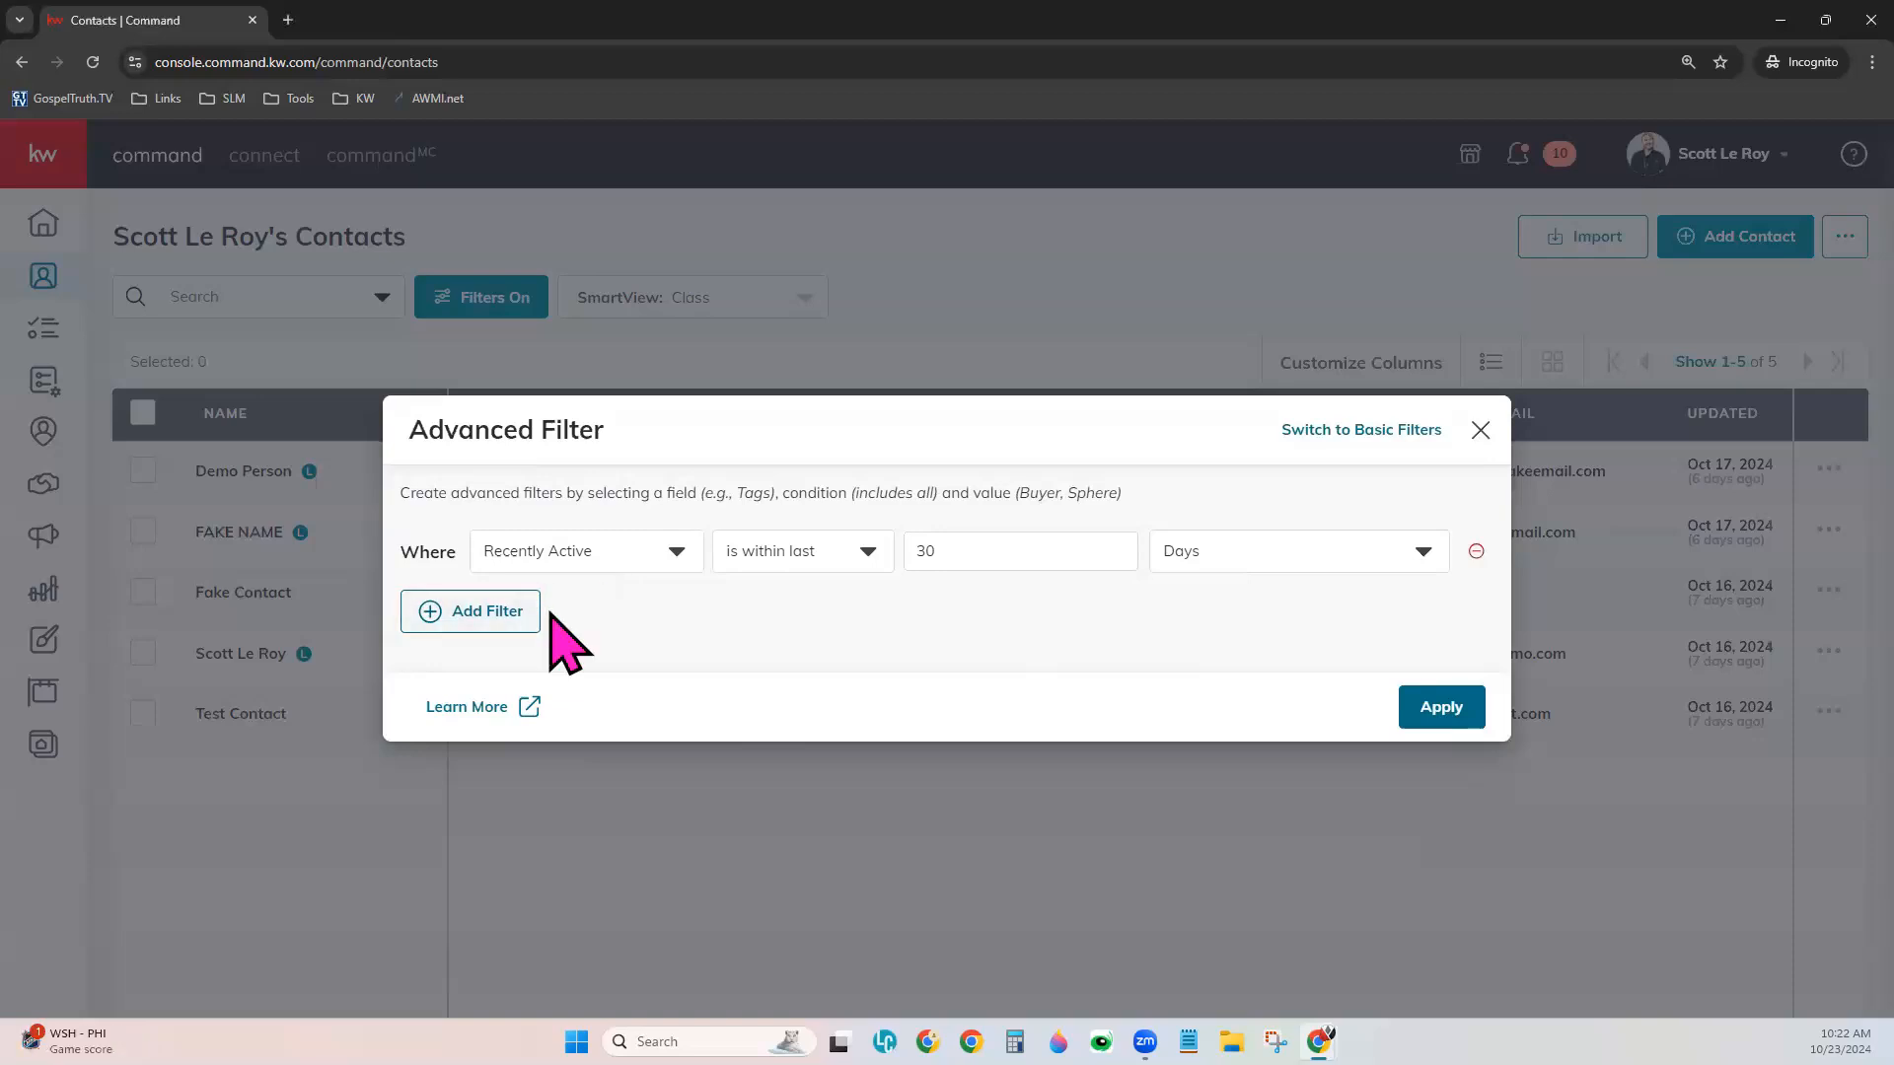
{"action": "left_click", "coordinate": [611, 558]}
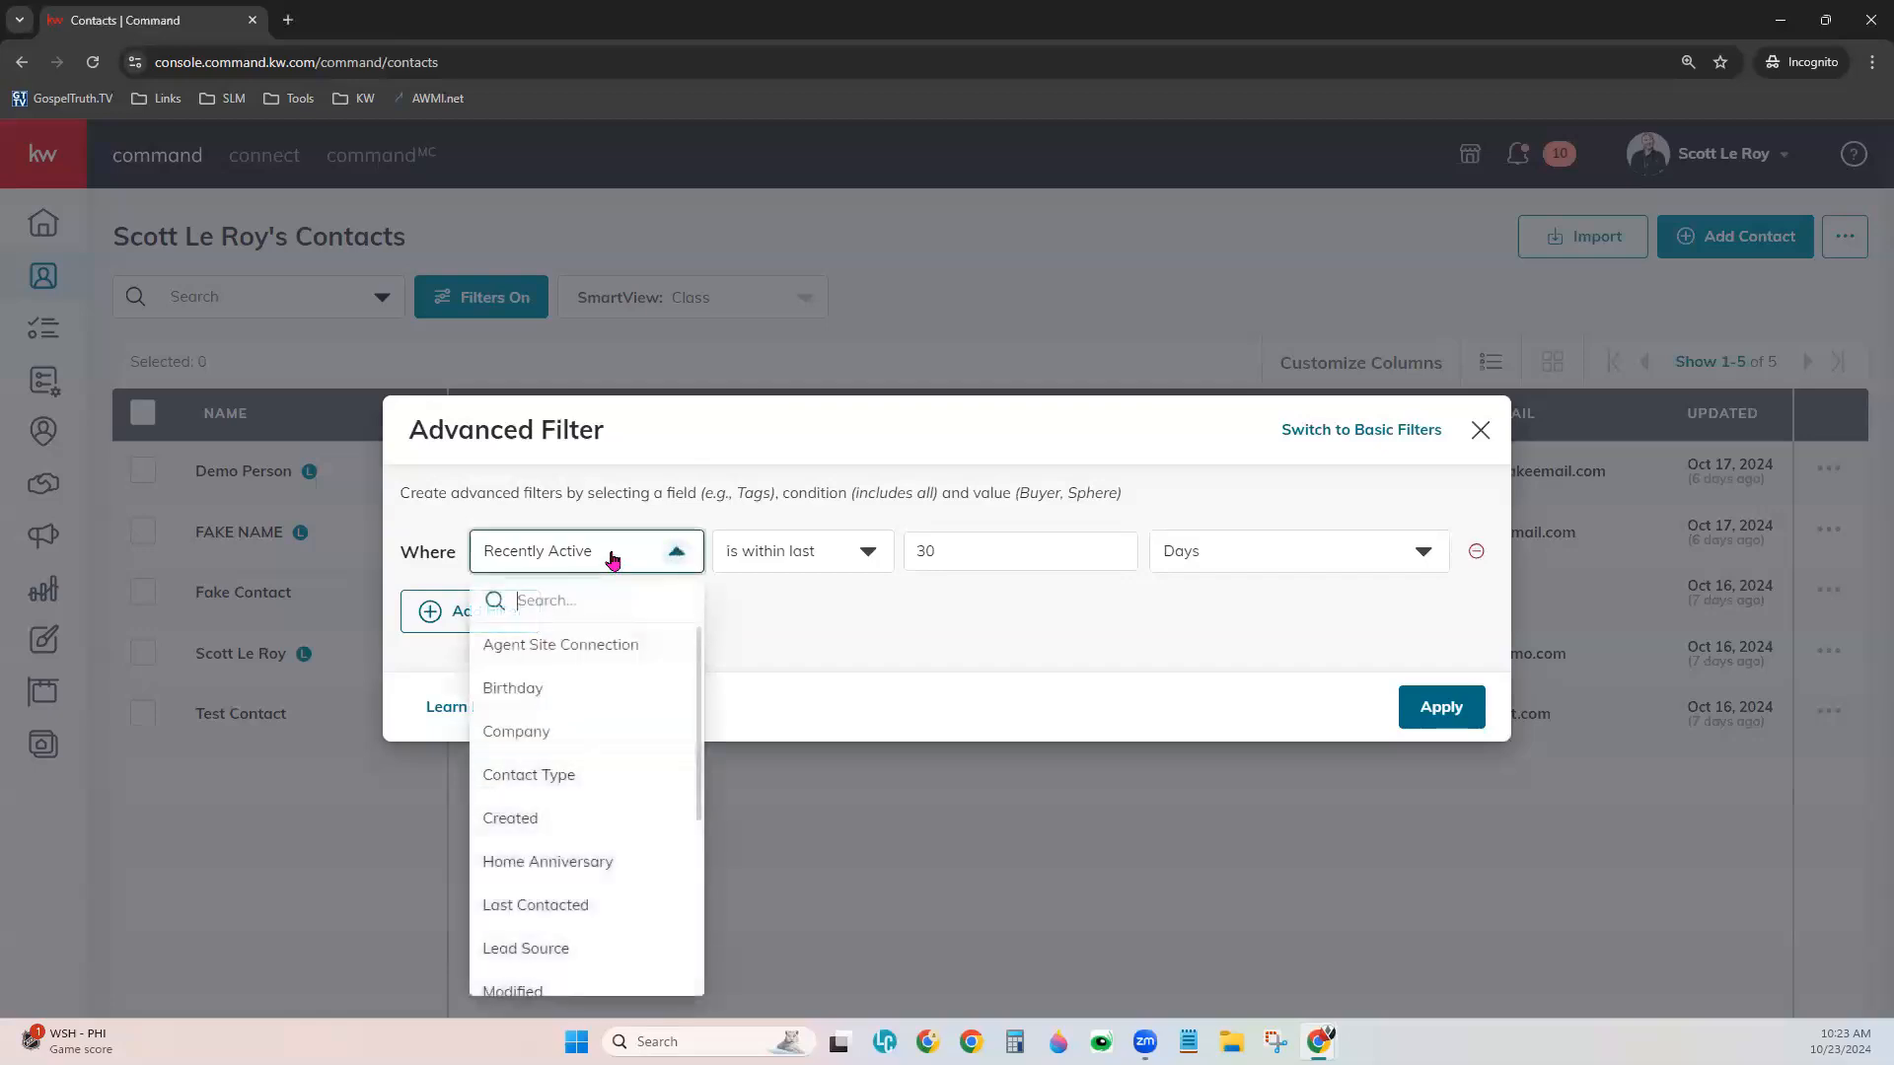
{"action": "scroll", "coordinate": [620, 826], "scroll_direction": "down", "scroll_amount": 3}
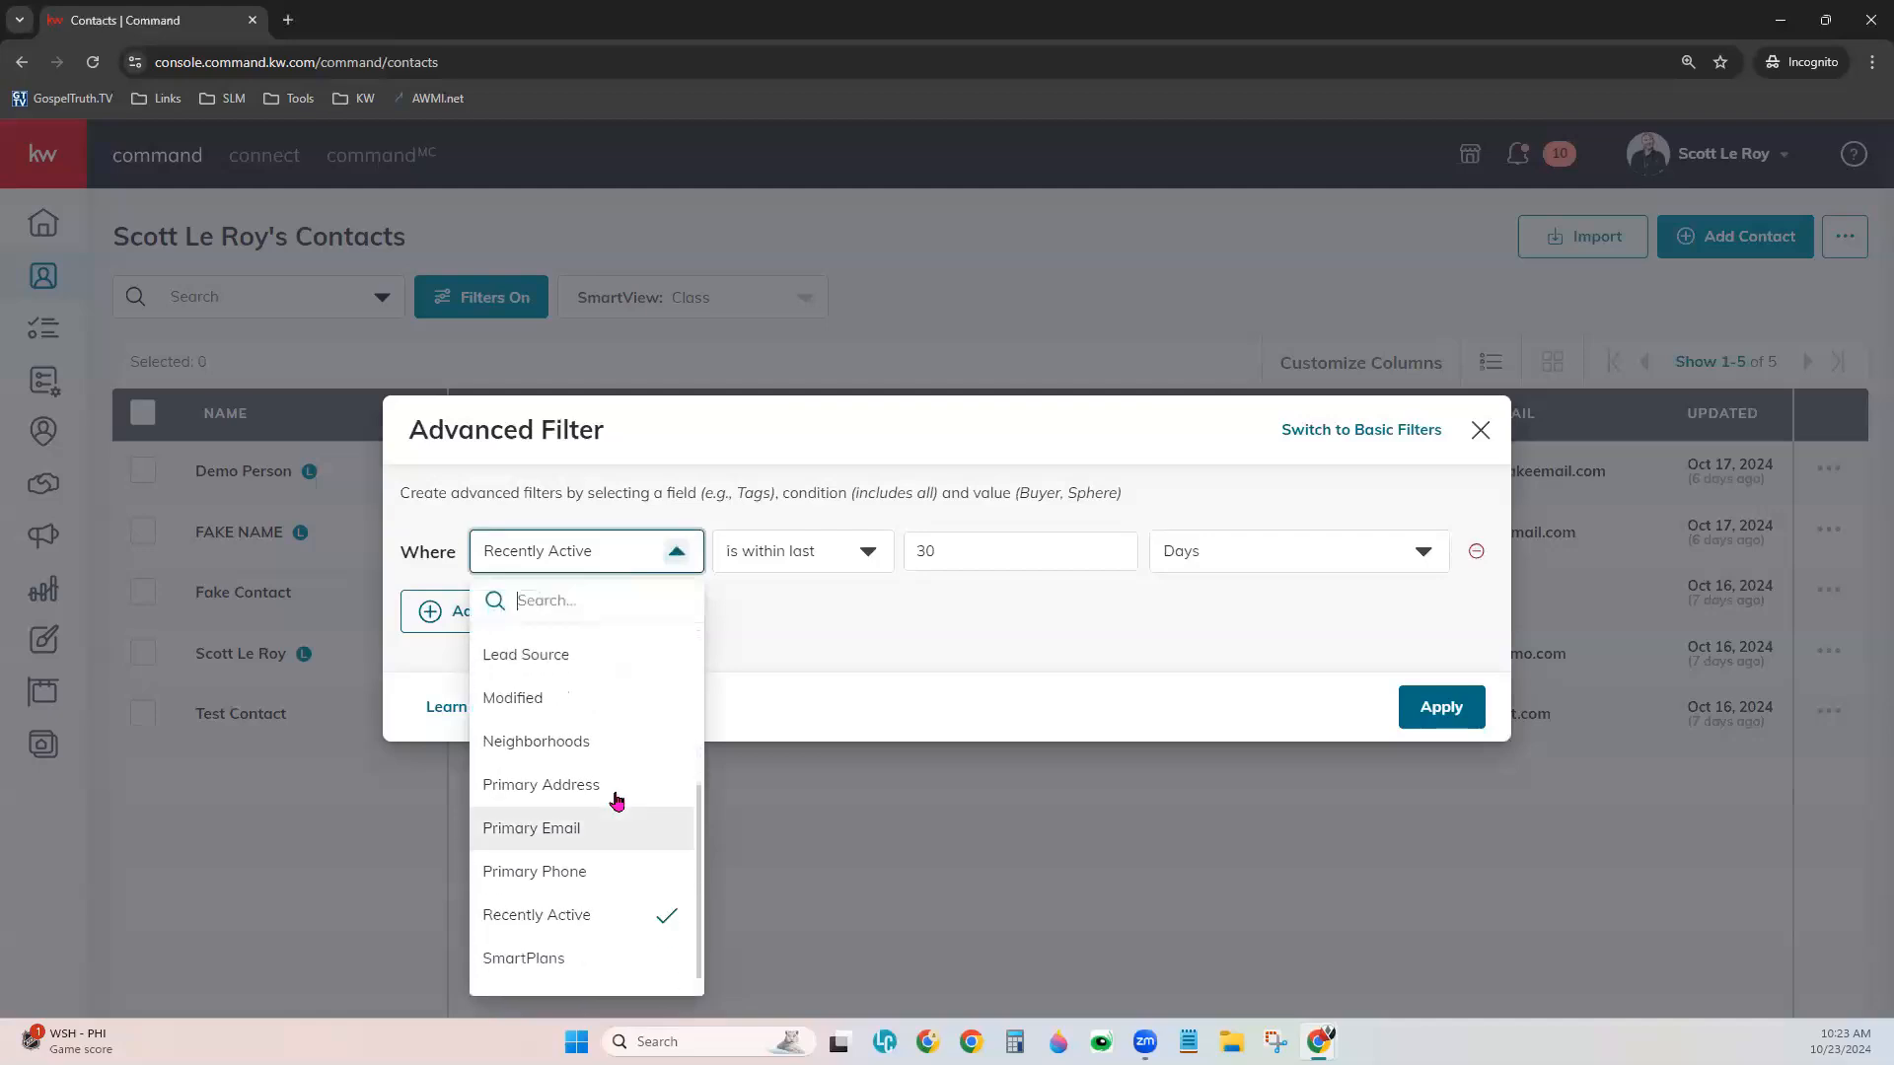
{"action": "left_click", "coordinate": [617, 756]}
{"action": "left_click", "coordinate": [867, 550]}
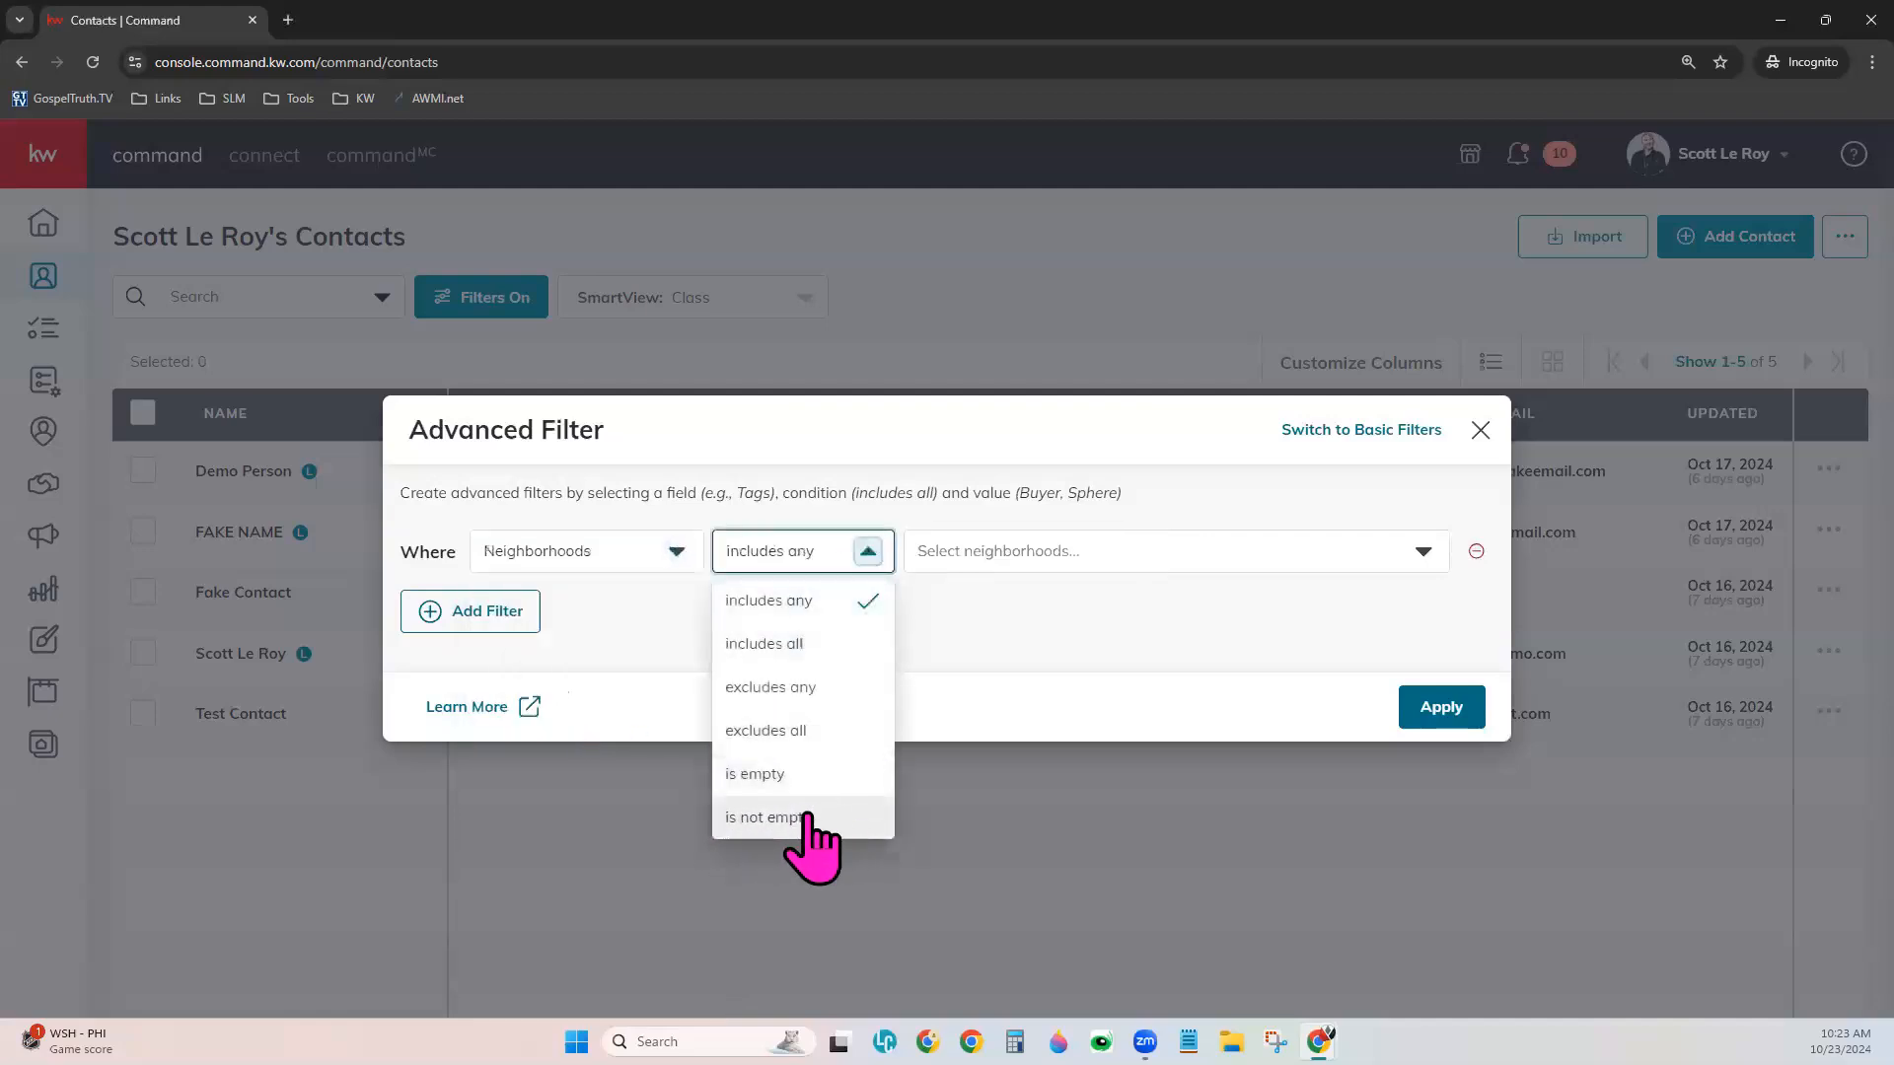
{"action": "left_click", "coordinate": [857, 821]}
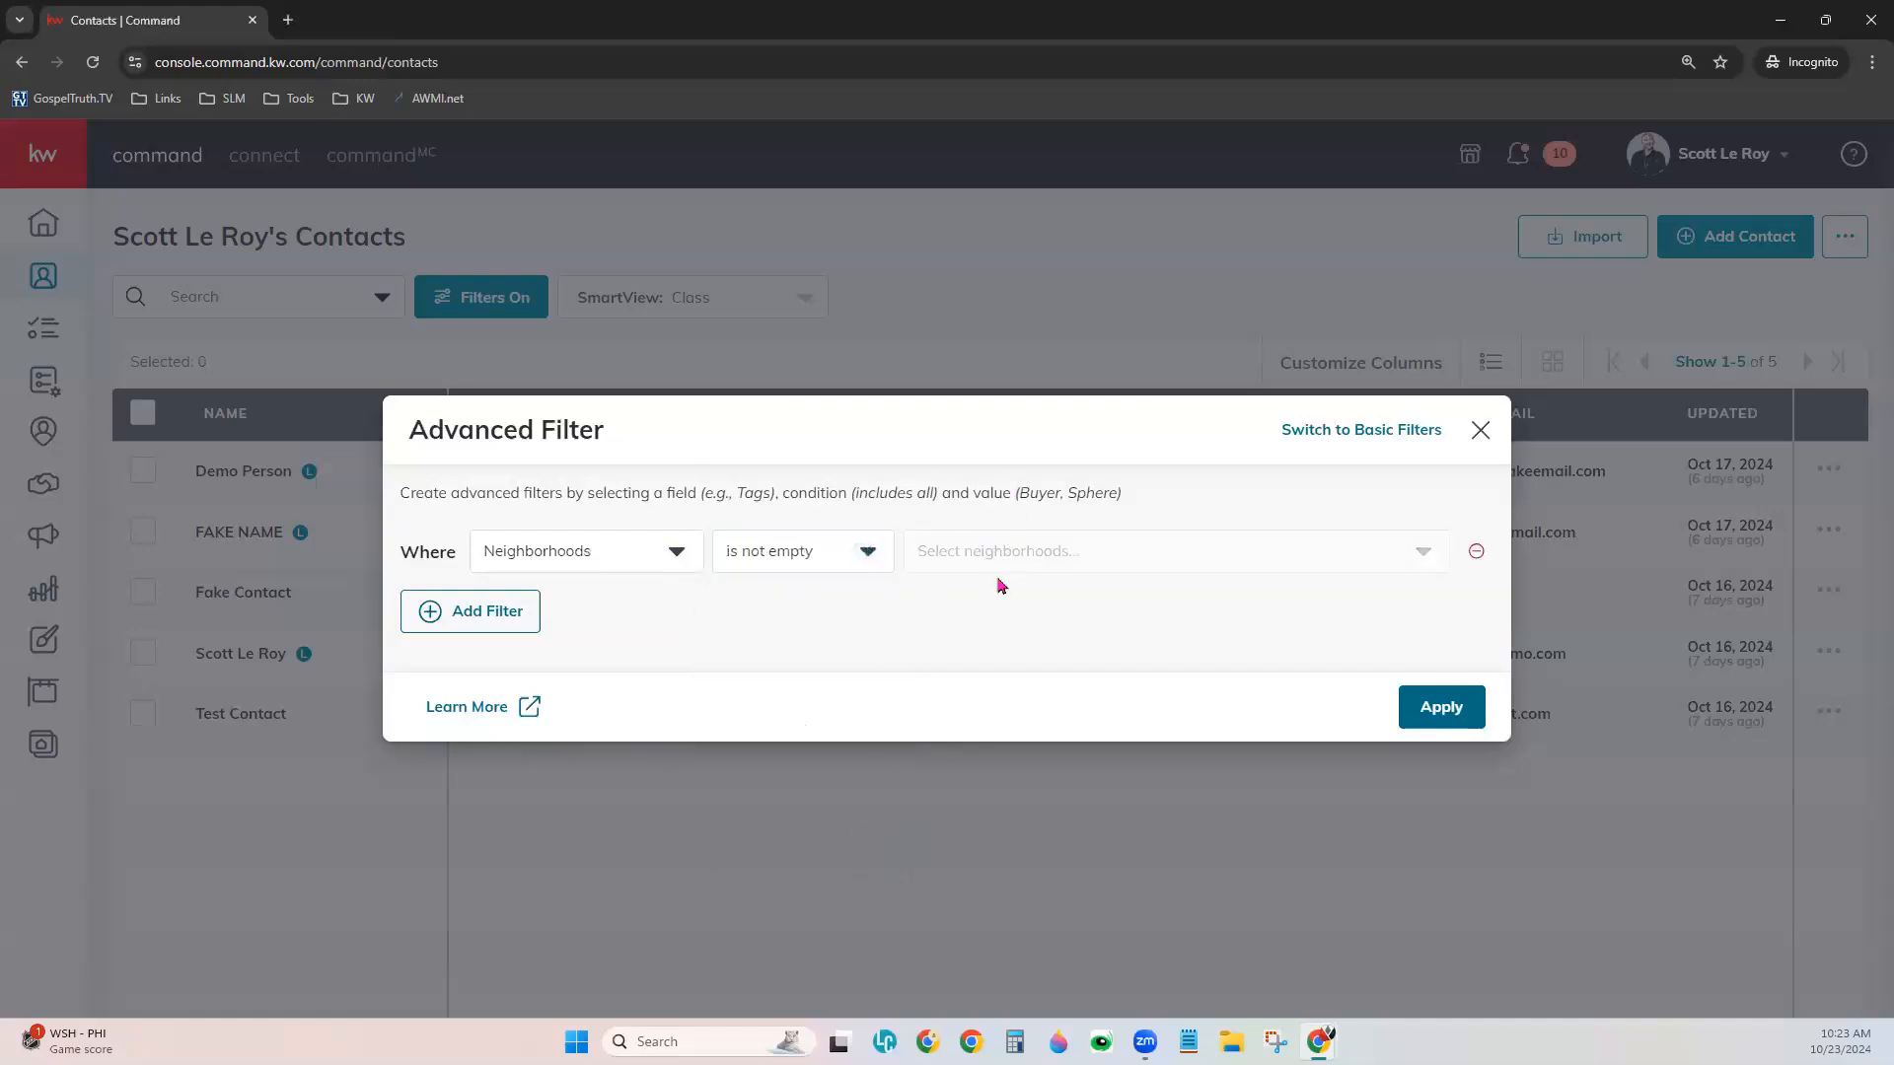
Add a second condition to the advanced filter requiring that Primary Email is not empty.
{"action": "left_click", "coordinate": [512, 614]}
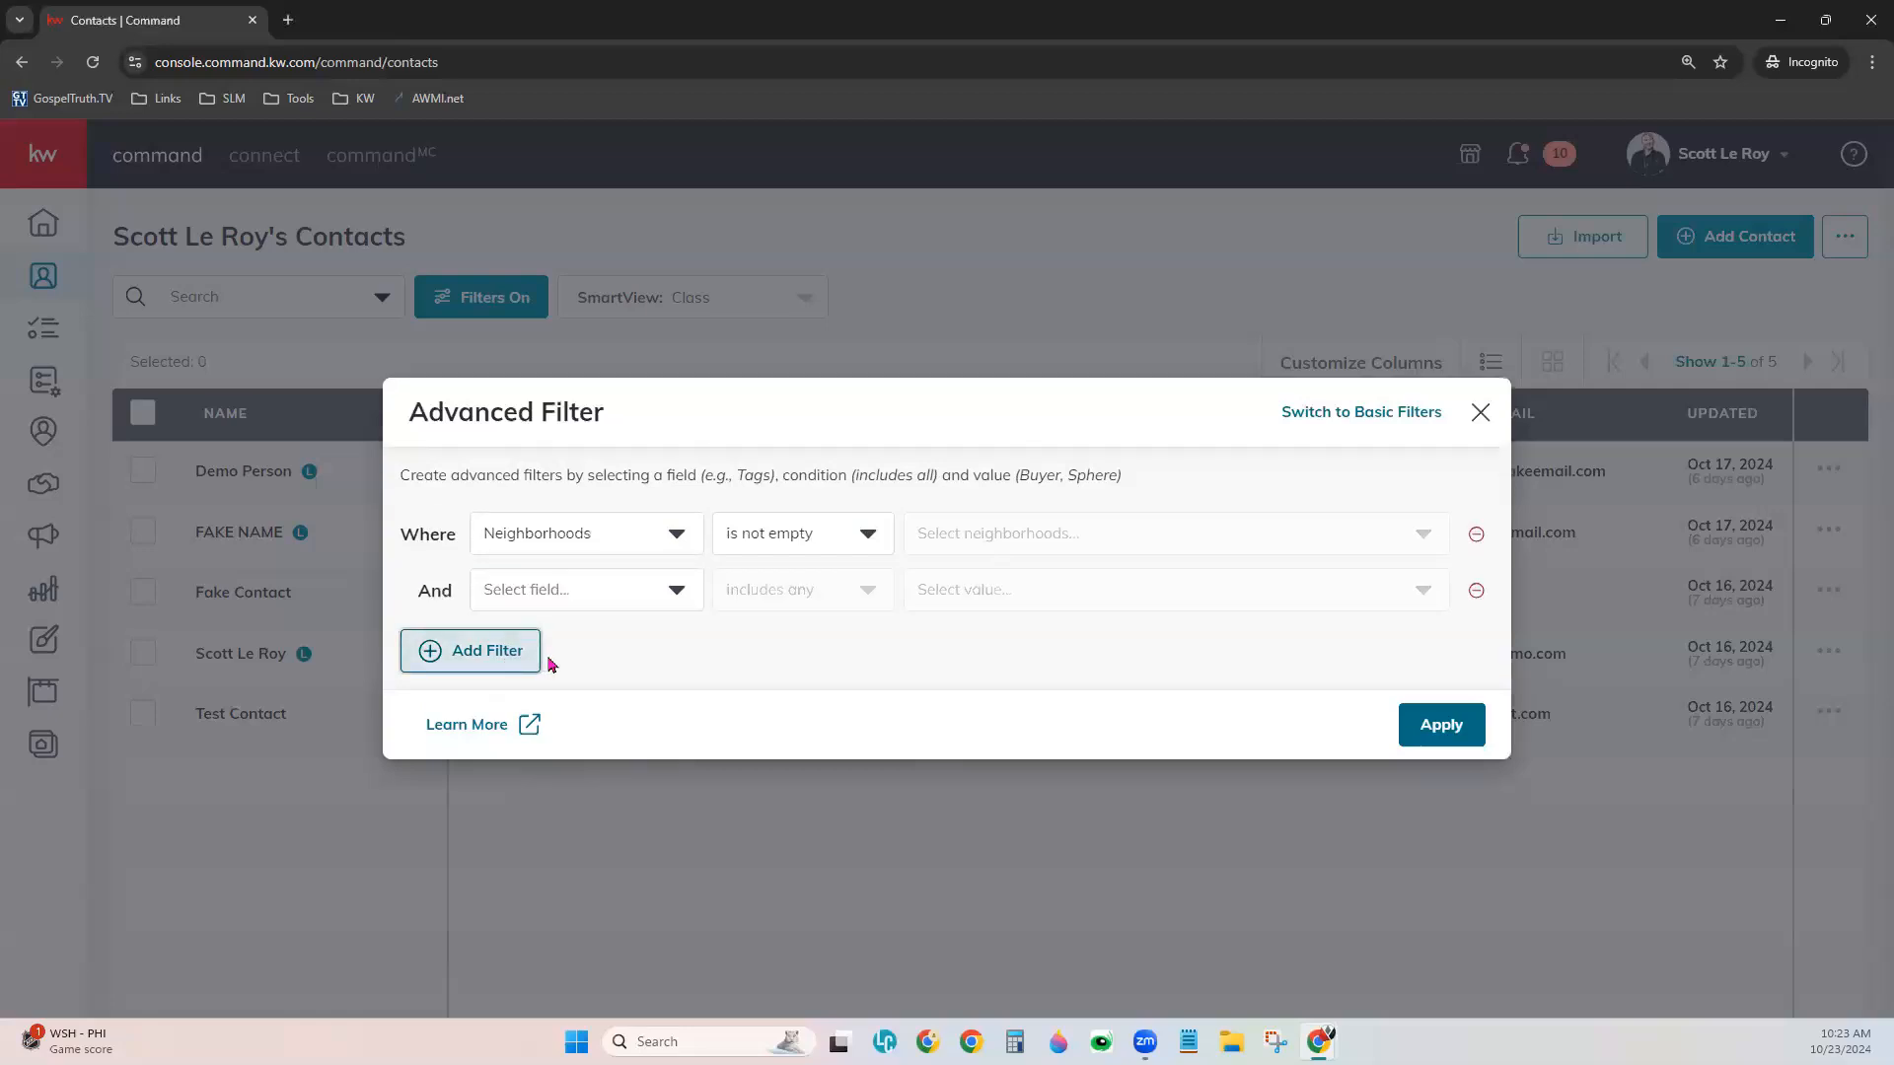
{"action": "double_click", "coordinate": [441, 592]}
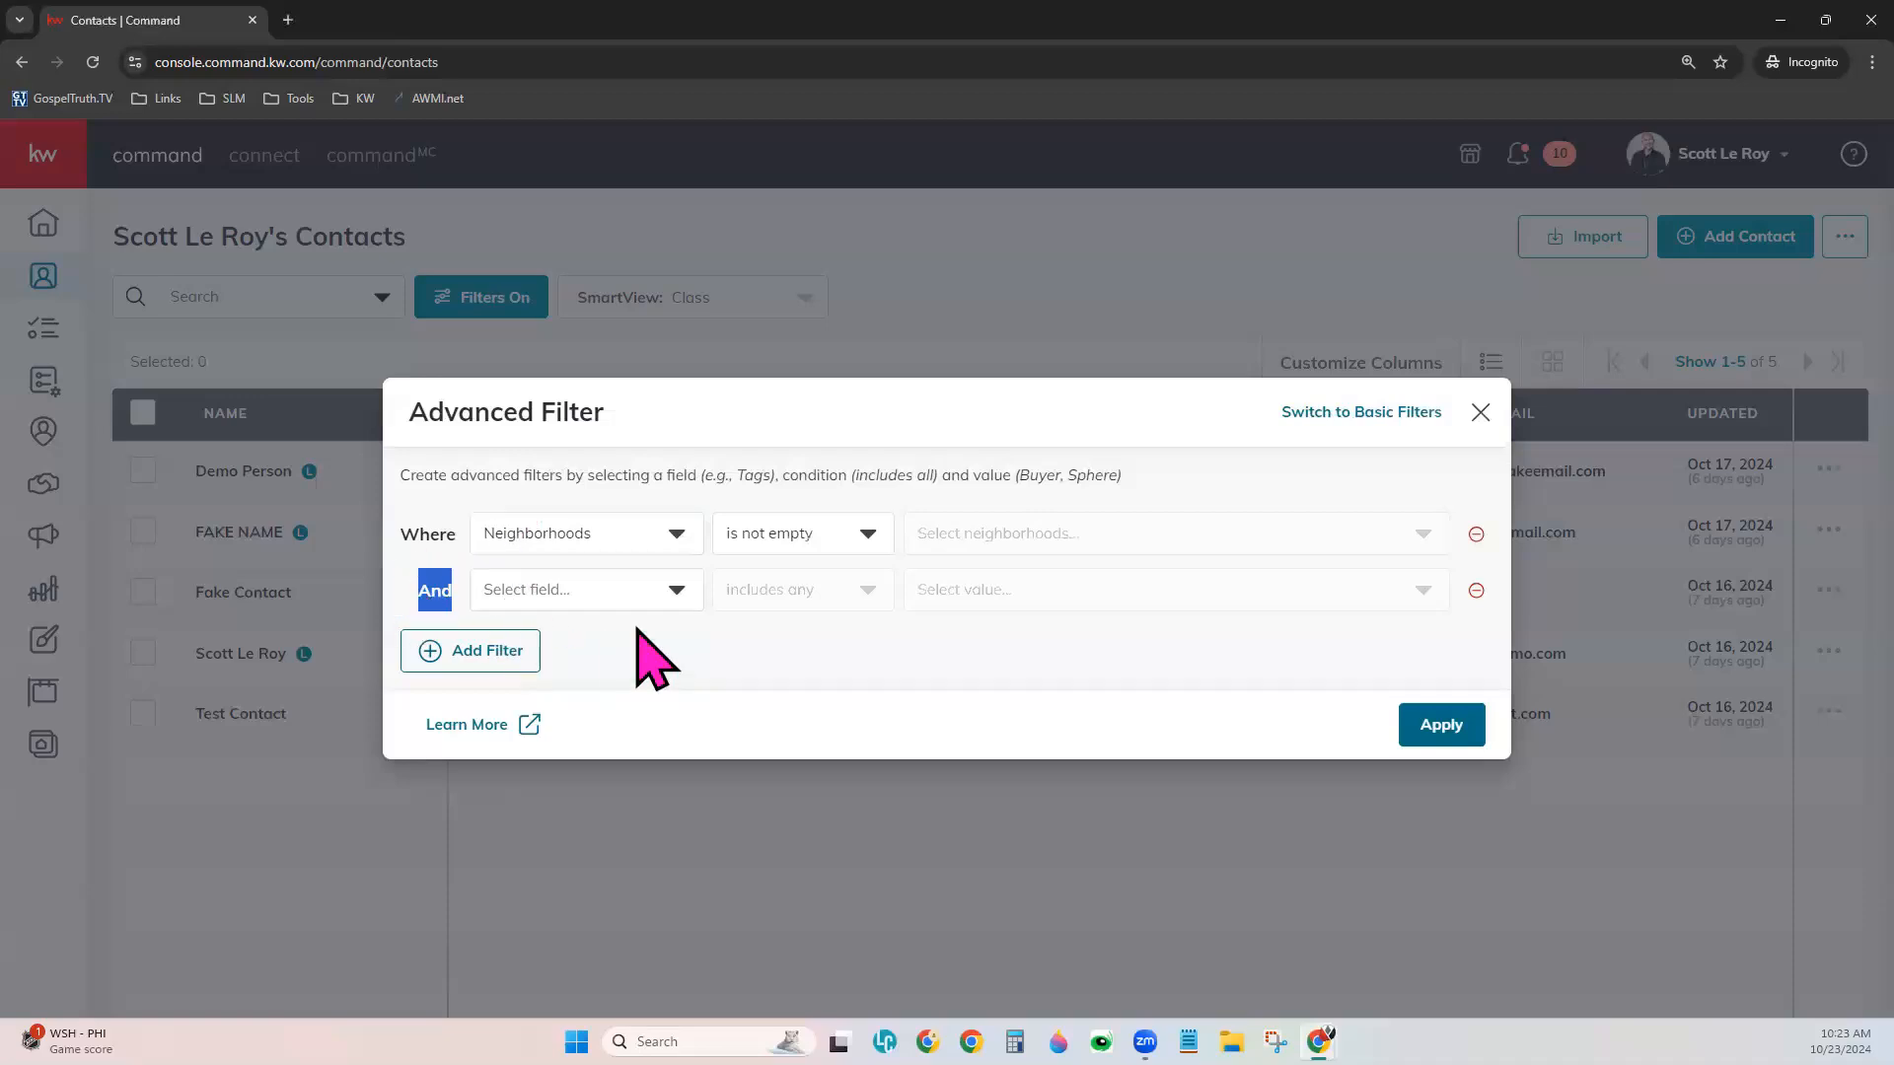
{"action": "left_click", "coordinate": [649, 600]}
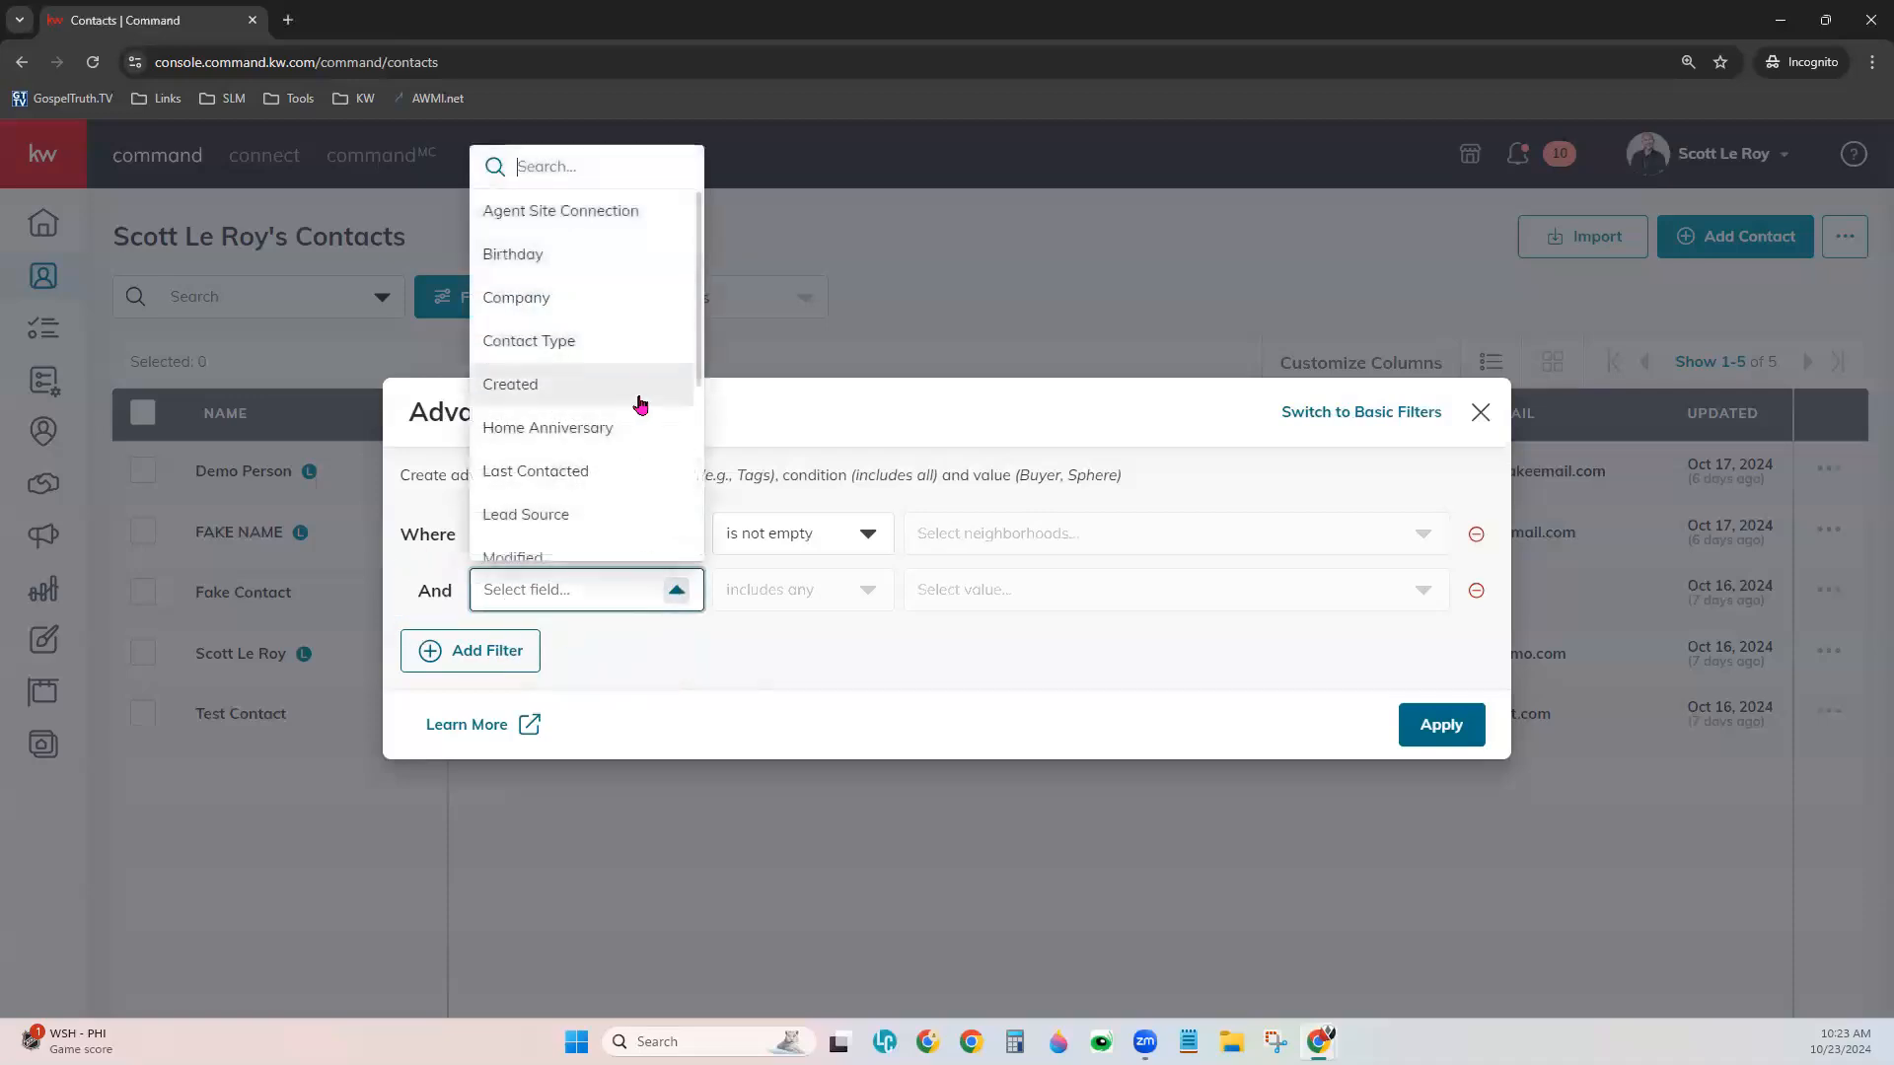
{"action": "scroll", "coordinate": [637, 486], "scroll_direction": "down", "scroll_amount": 2}
{"action": "scroll", "coordinate": [631, 444], "scroll_direction": "down", "scroll_amount": 1}
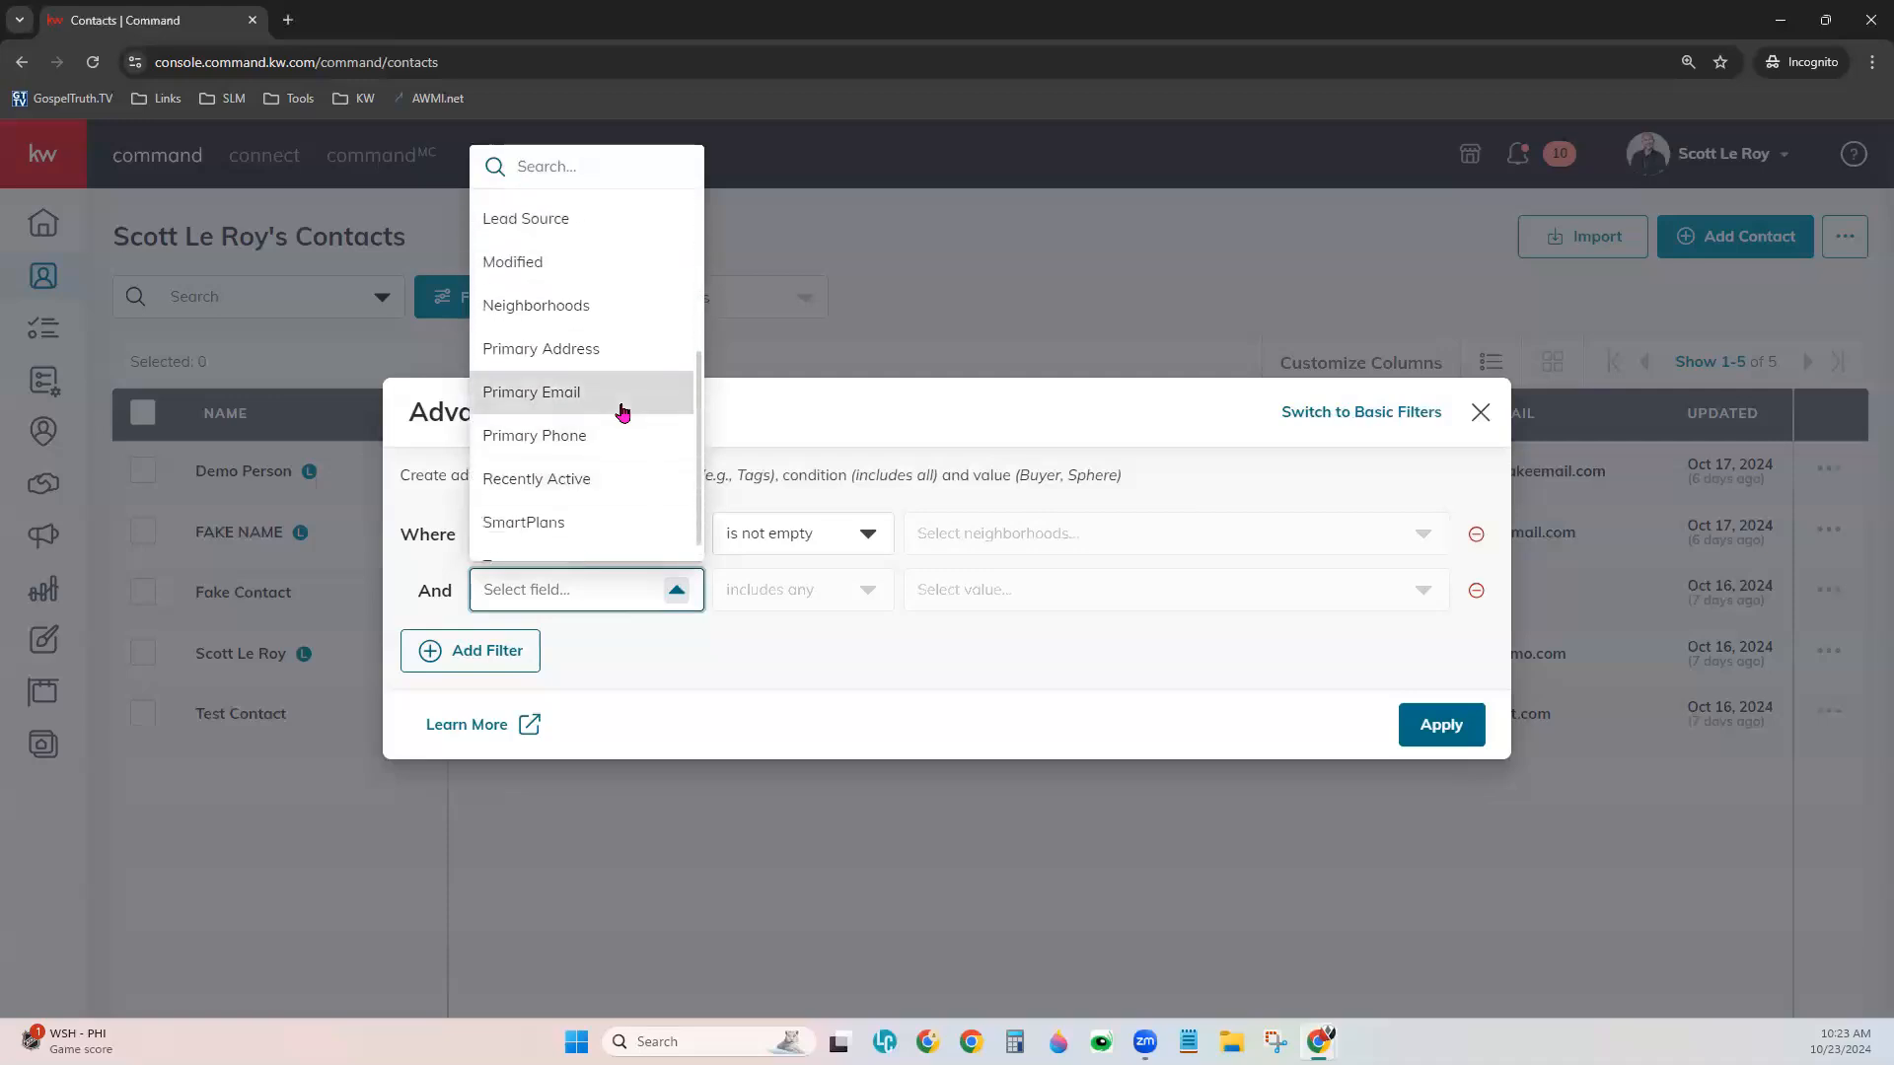
{"action": "left_click", "coordinate": [622, 410]}
{"action": "left_click", "coordinate": [841, 594]}
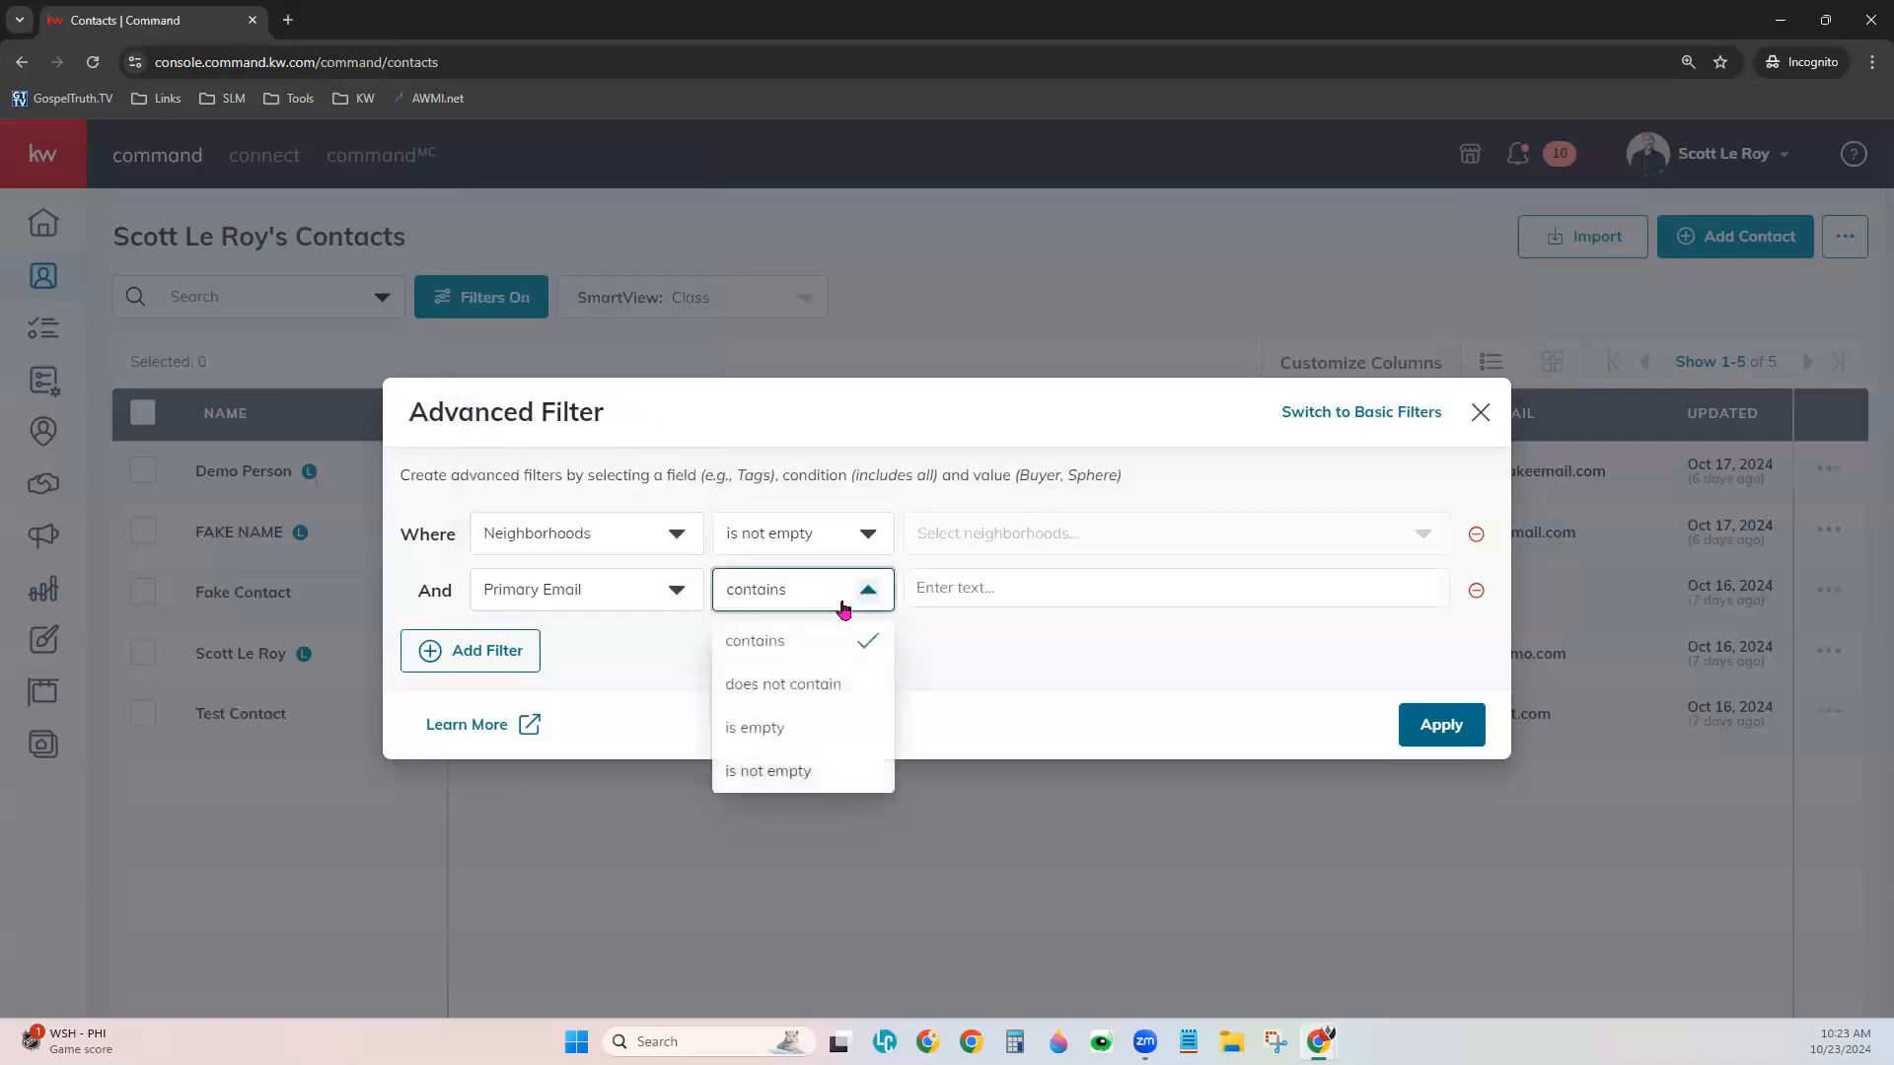
{"action": "left_click", "coordinate": [789, 783]}
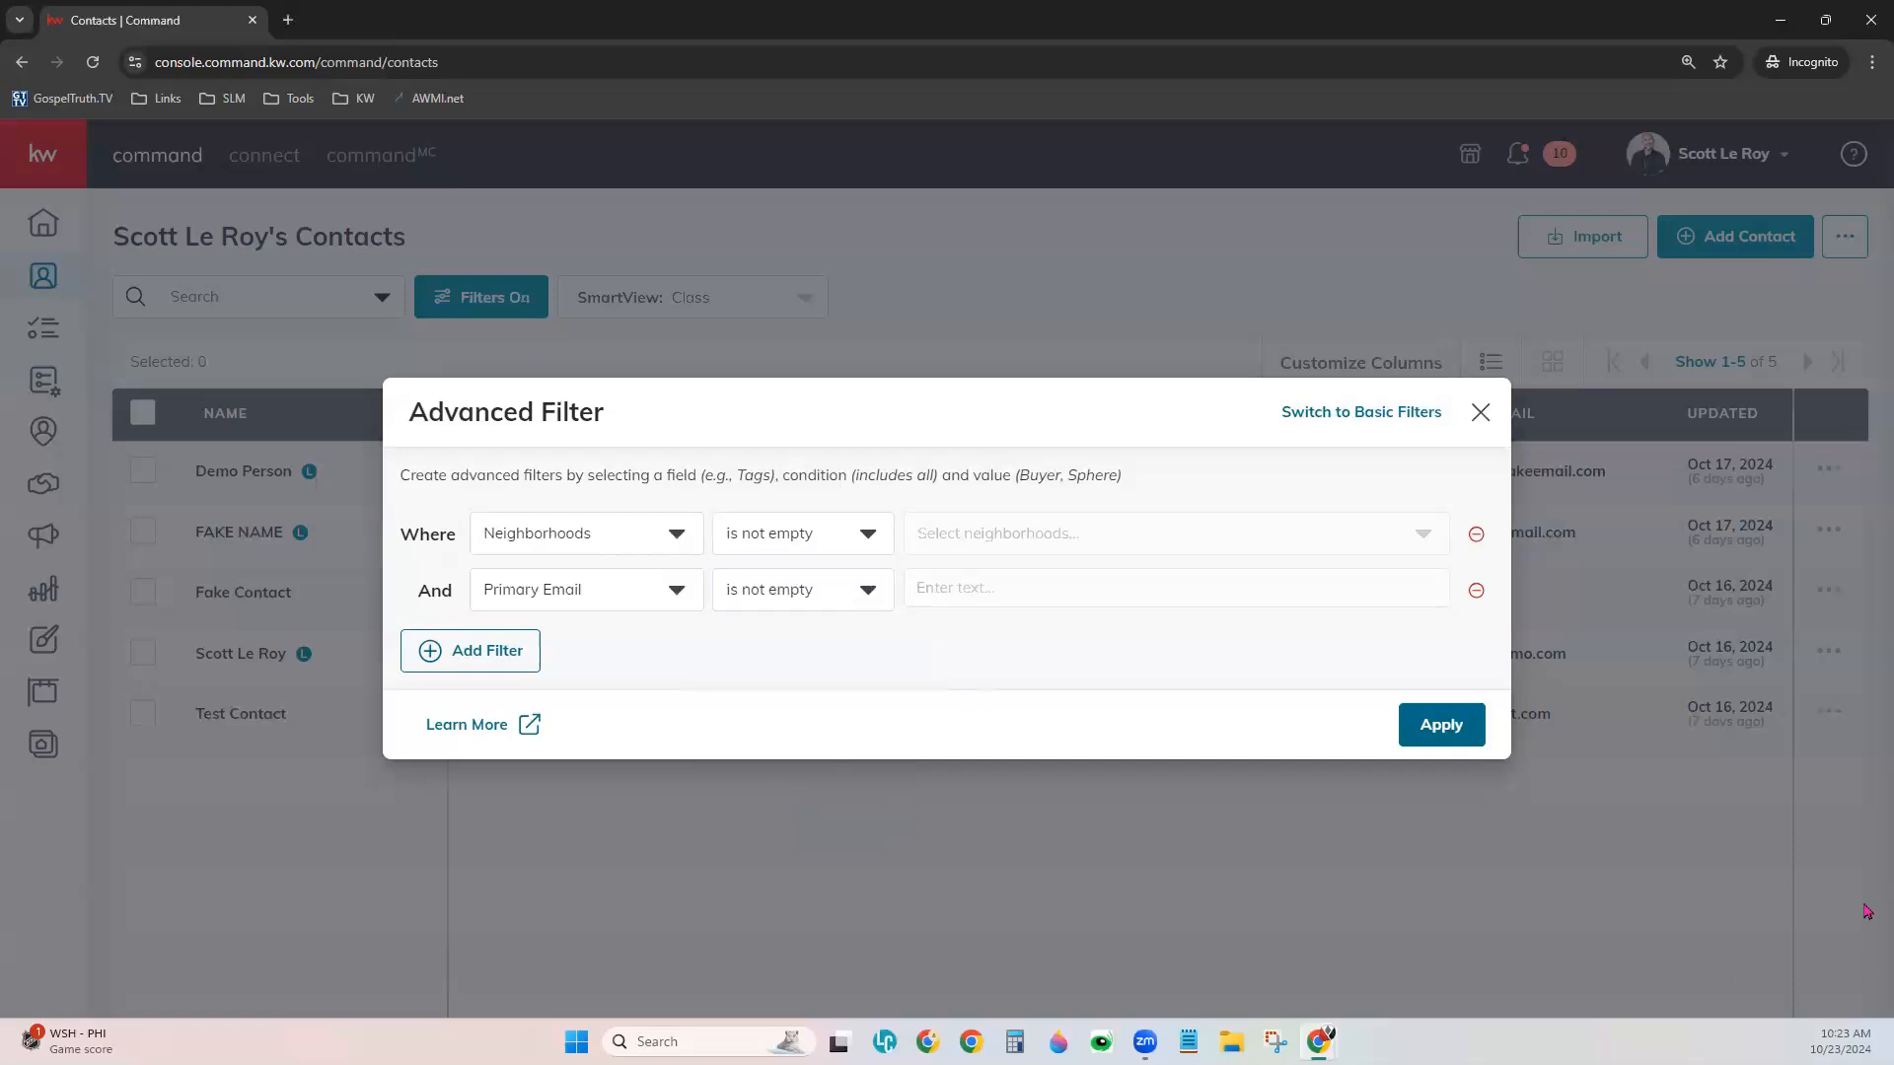